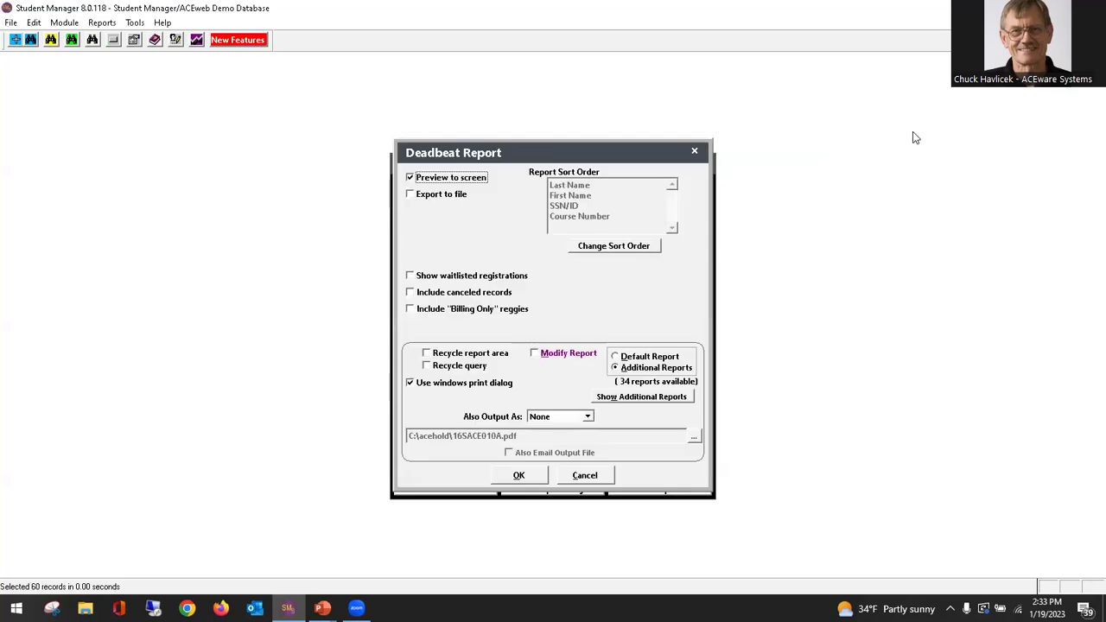
Accept the Deadbeat Report options and sort its query list by query title in both directions, followed by run count in both directions
{"action": "left_click", "coordinate": [517, 476]}
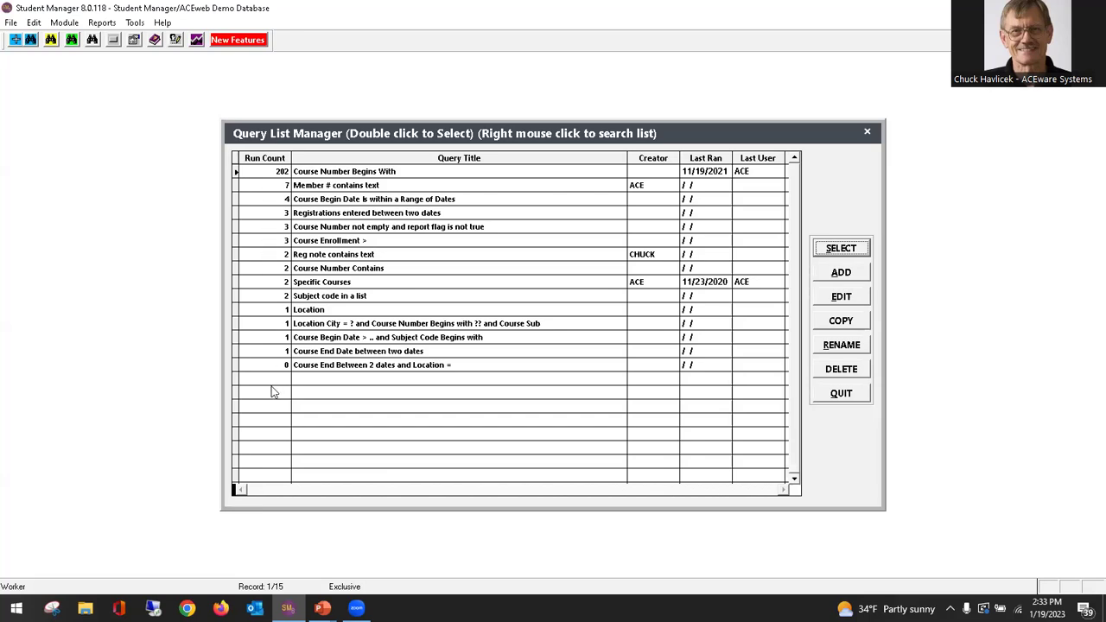
{"action": "left_click", "coordinate": [400, 155]}
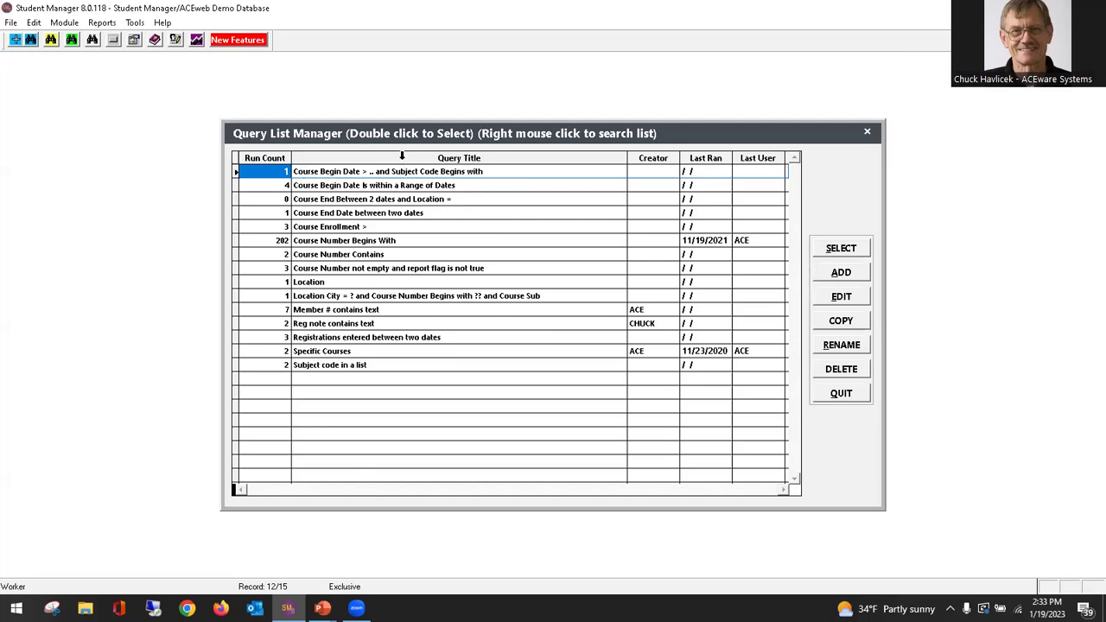
{"action": "left_click", "coordinate": [375, 161]}
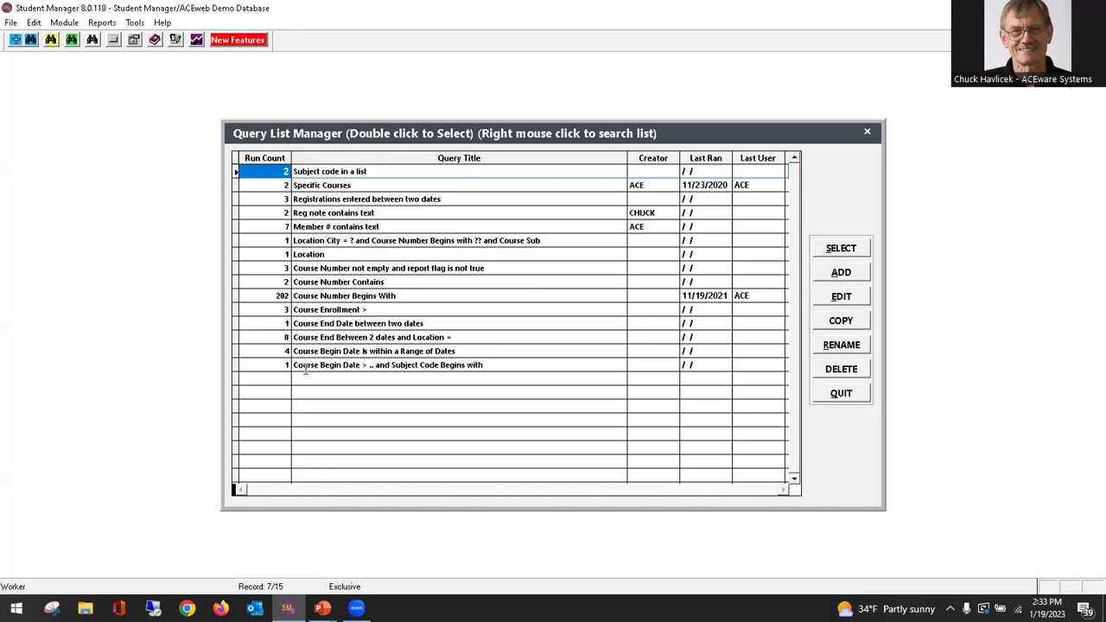
{"action": "left_click", "coordinate": [282, 157]}
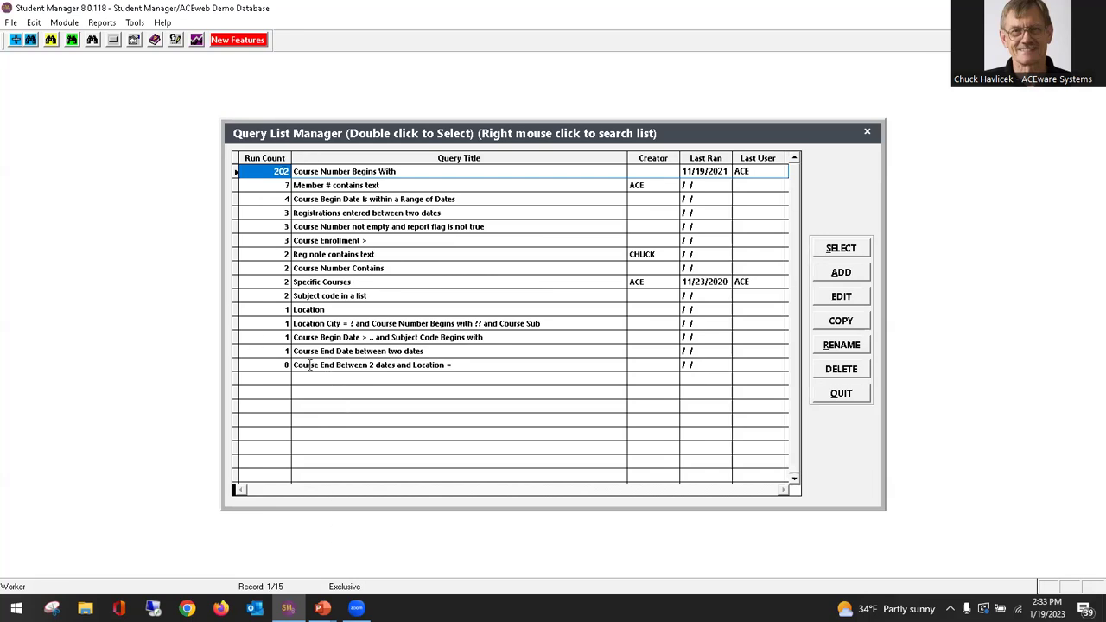
{"action": "left_click", "coordinate": [272, 157]}
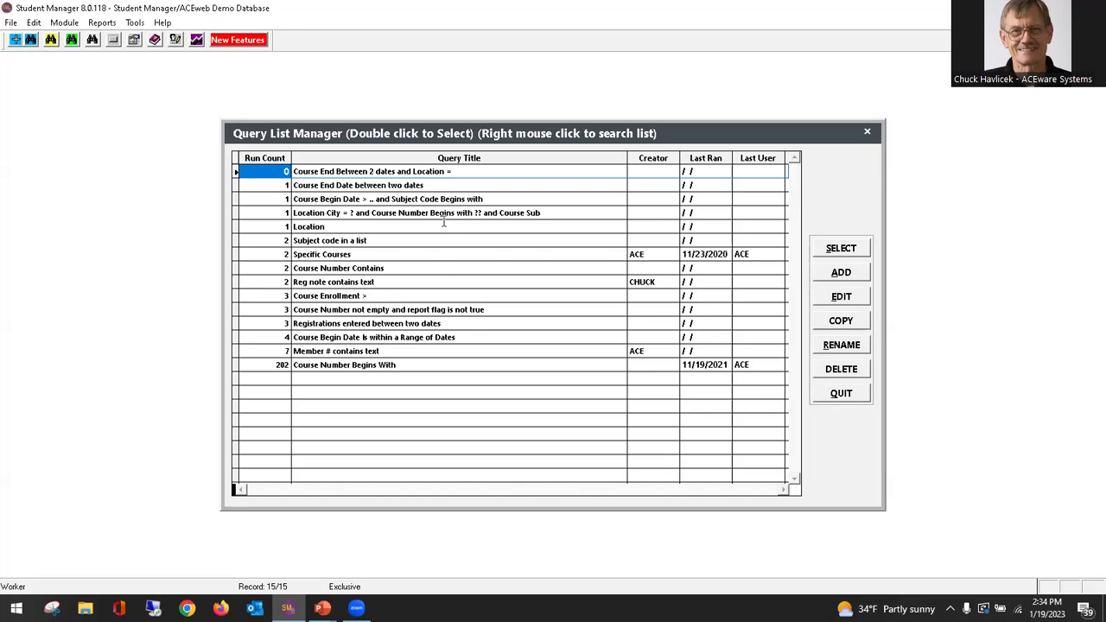
Try to filter the query list by query title and remove the filter again
{"action": "right_click", "coordinate": [374, 213]}
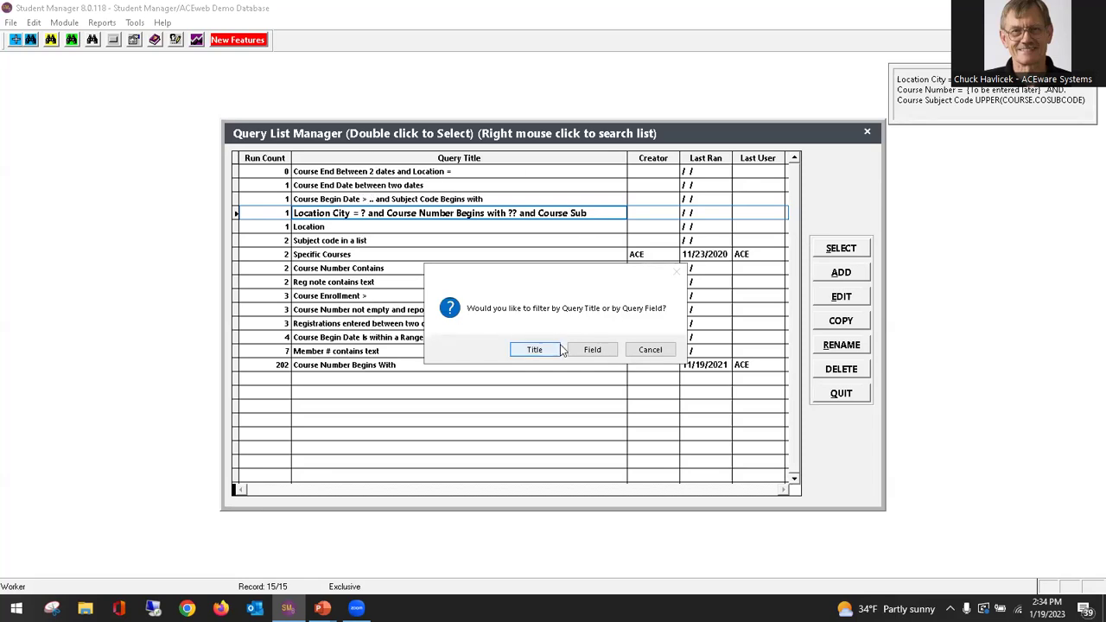
{"action": "left_click", "coordinate": [534, 350]}
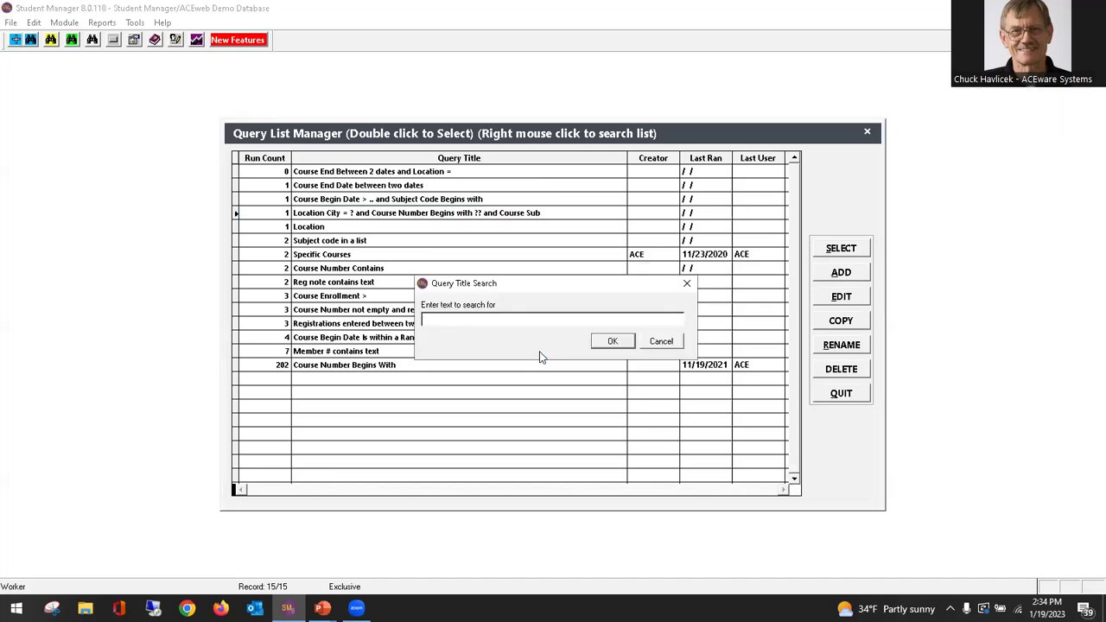
{"action": "left_click", "coordinate": [593, 343]}
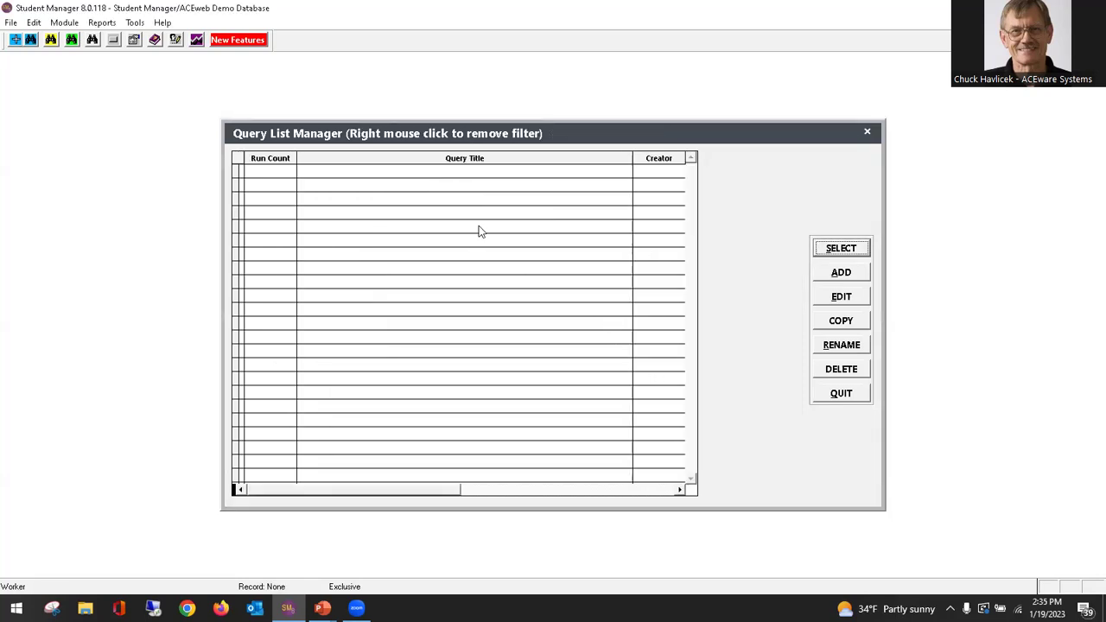
{"action": "right_click", "coordinate": [441, 195]}
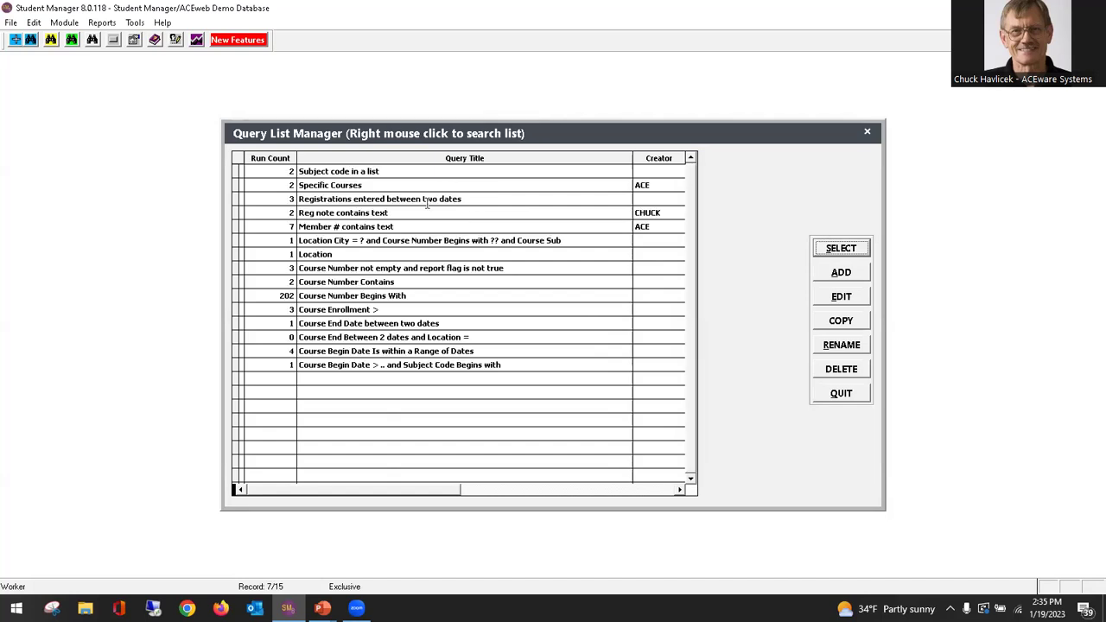
Search the query list by title for "end date" and remove the filter
{"action": "right_click", "coordinate": [426, 200]}
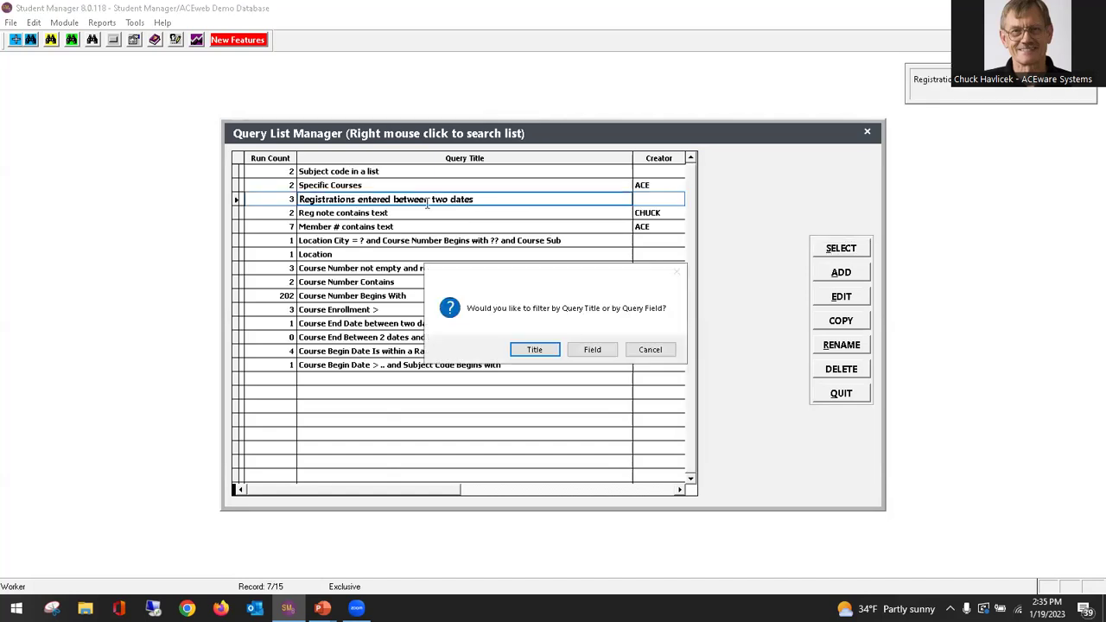
{"action": "left_click", "coordinate": [553, 351]}
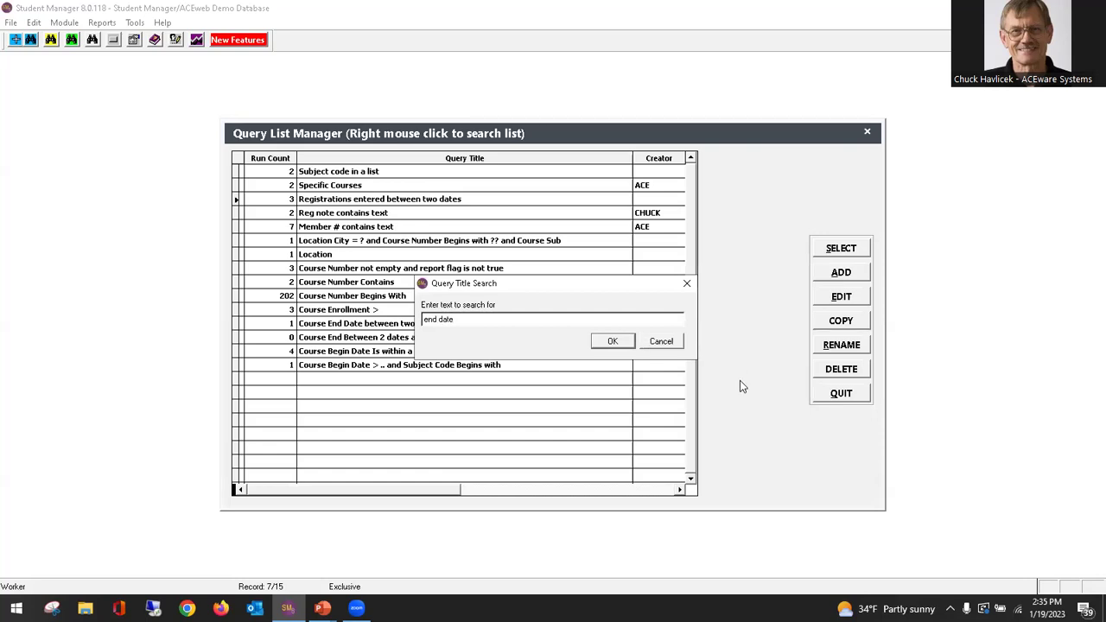
{"action": "left_click", "coordinate": [609, 340]}
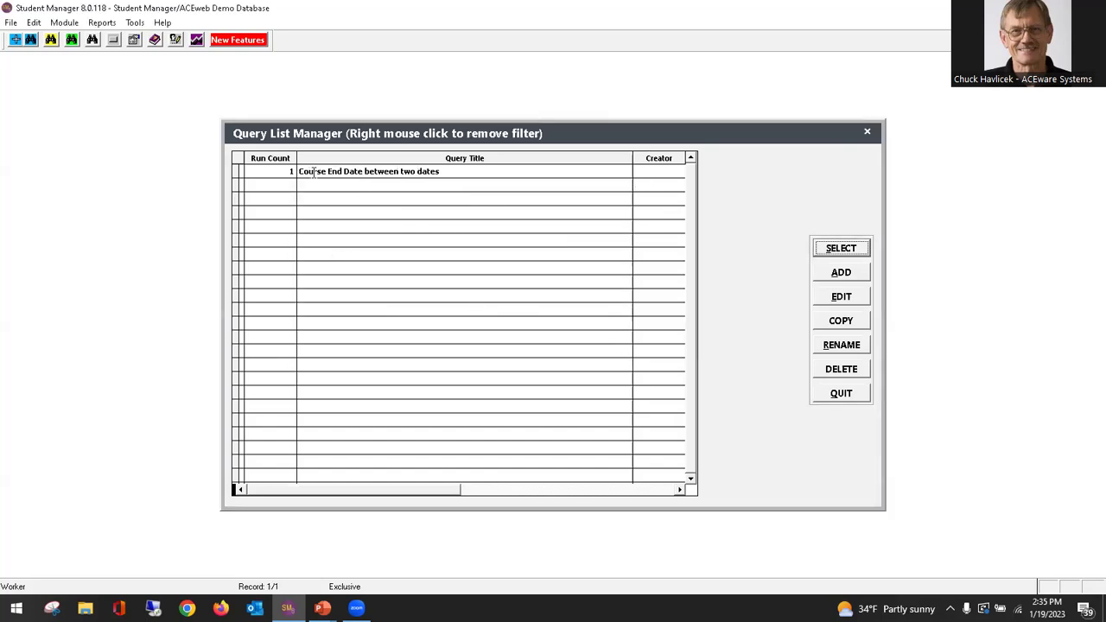
{"action": "right_click", "coordinate": [396, 237]}
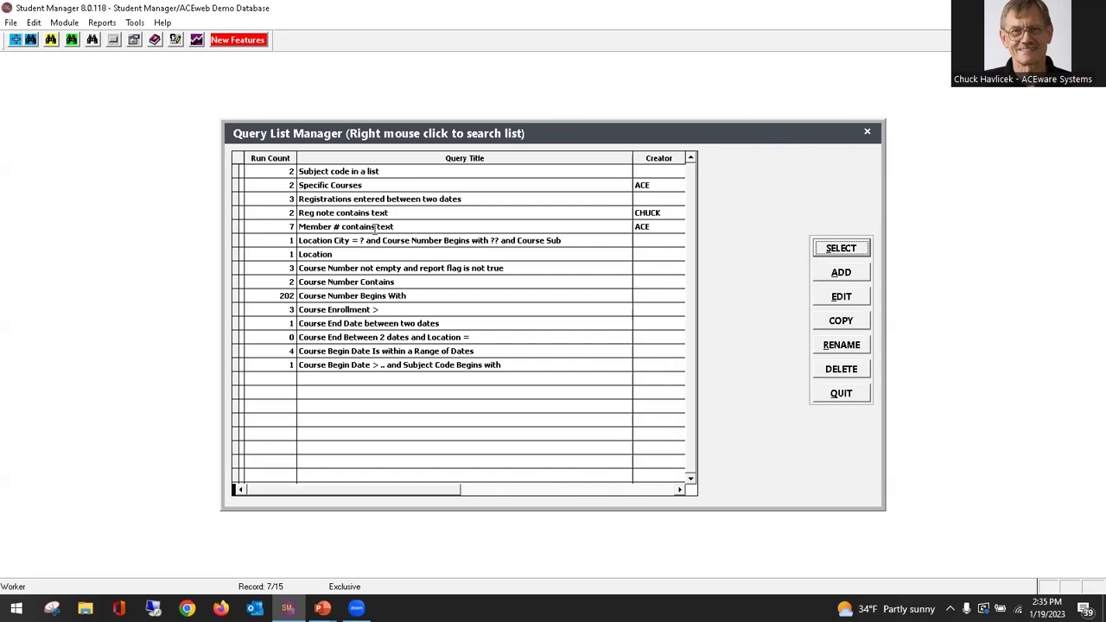
Search the query list by query field for "rgregnote" and remove the filter
{"action": "right_click", "coordinate": [374, 227]}
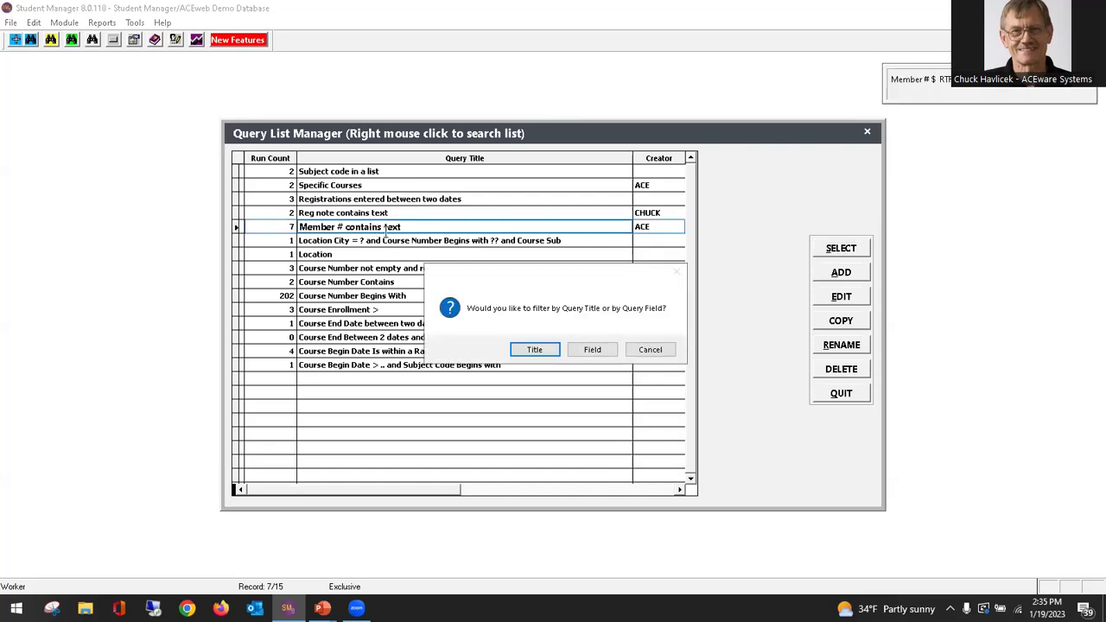
{"action": "left_click", "coordinate": [593, 352]}
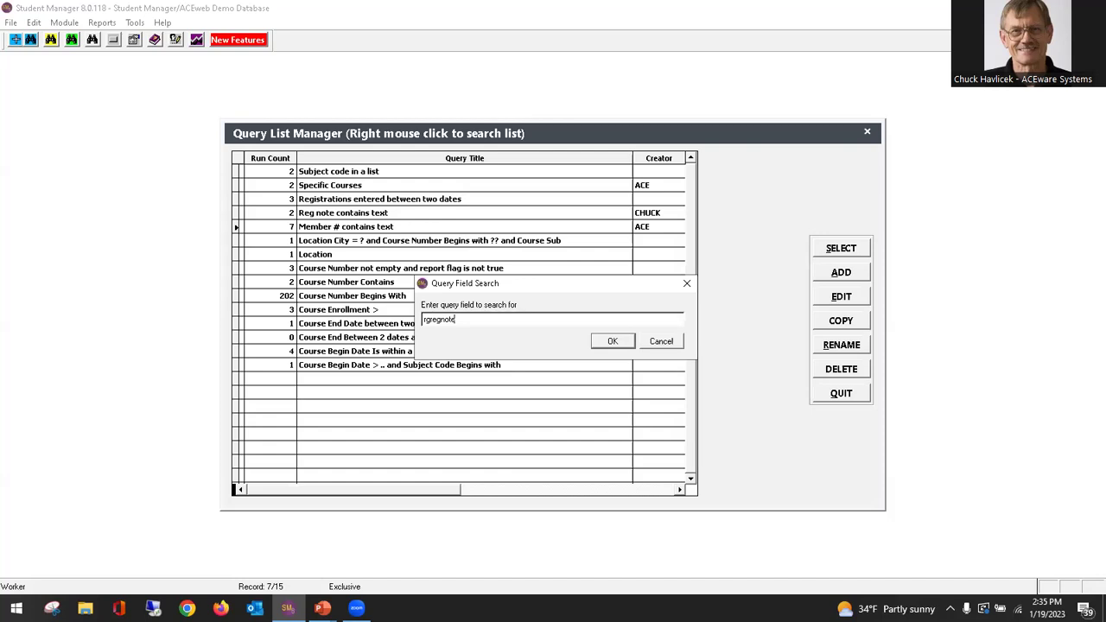
{"action": "left_click", "coordinate": [613, 342]}
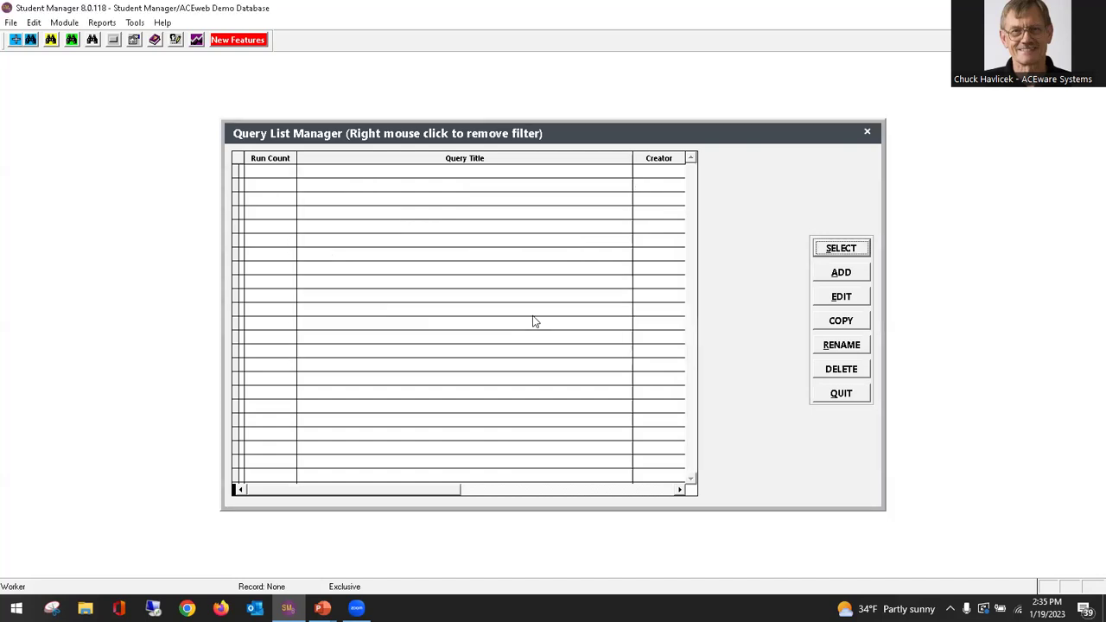
{"action": "right_click", "coordinate": [426, 235]}
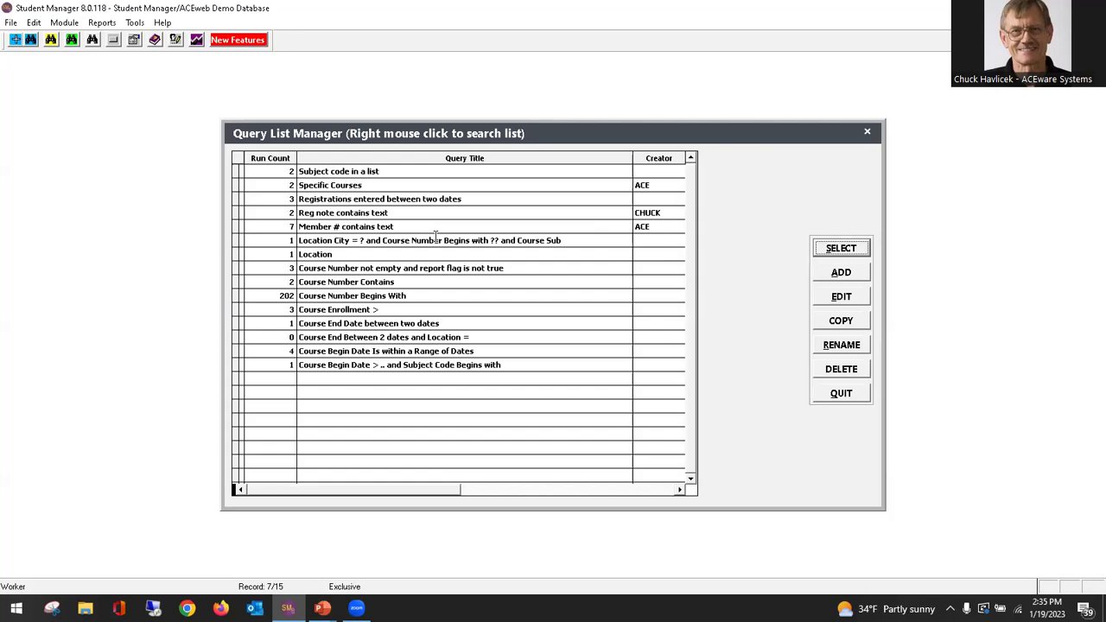
Compare the criteria summaries of the queries "Reg note contains text" and "Member # contains text"
{"action": "left_click", "coordinate": [362, 216]}
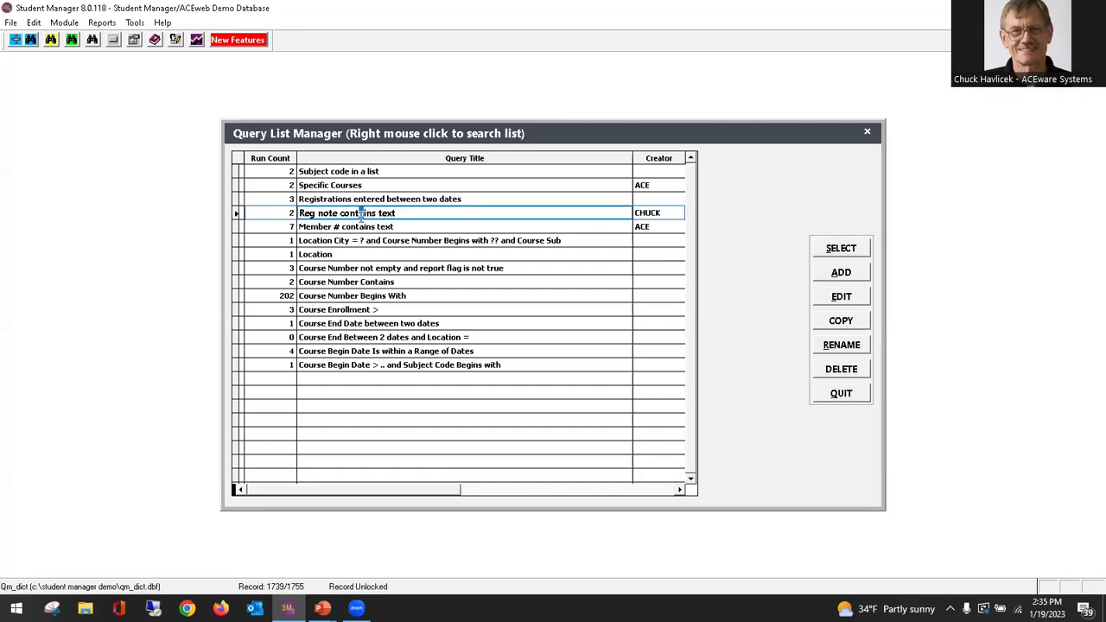
{"action": "left_click", "coordinate": [396, 227]}
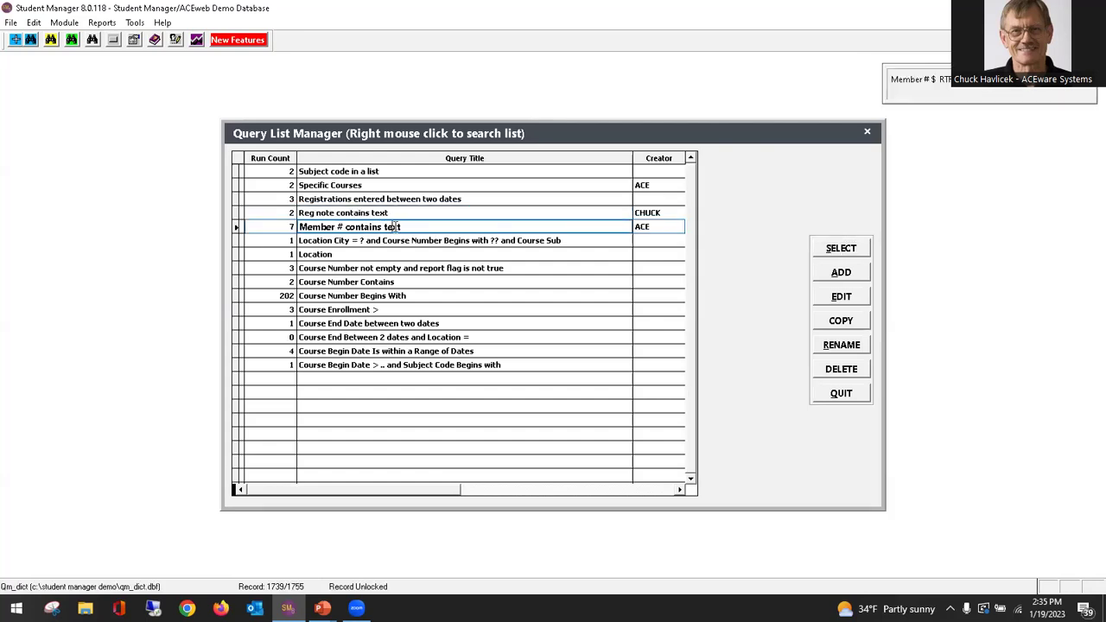
{"action": "left_click", "coordinate": [398, 213]}
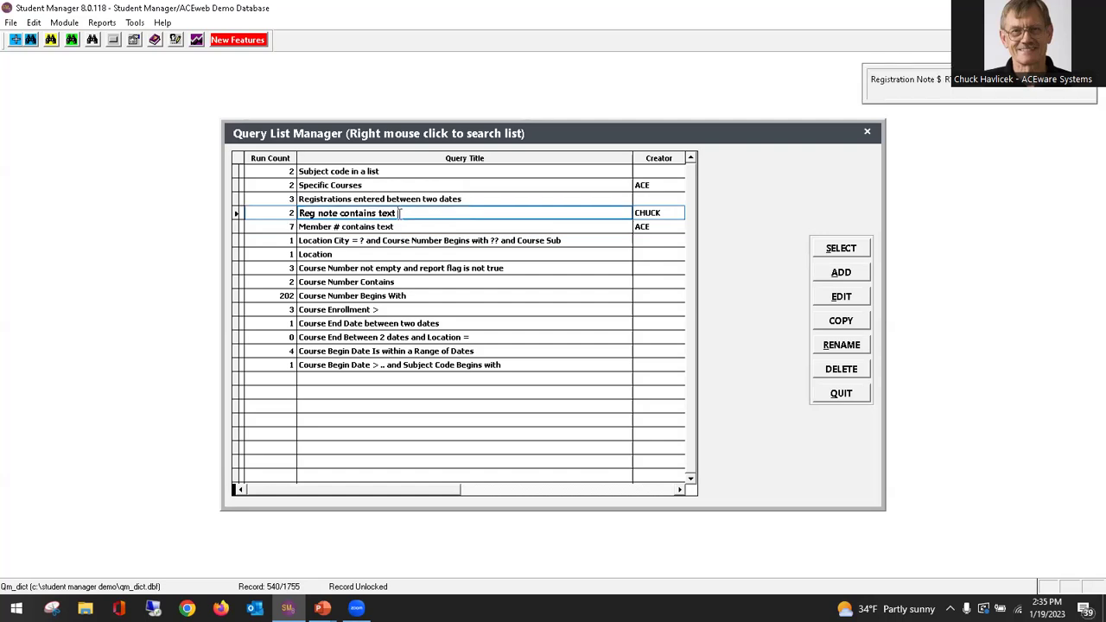
{"action": "left_click", "coordinate": [402, 226]}
{"action": "left_click", "coordinate": [408, 213]}
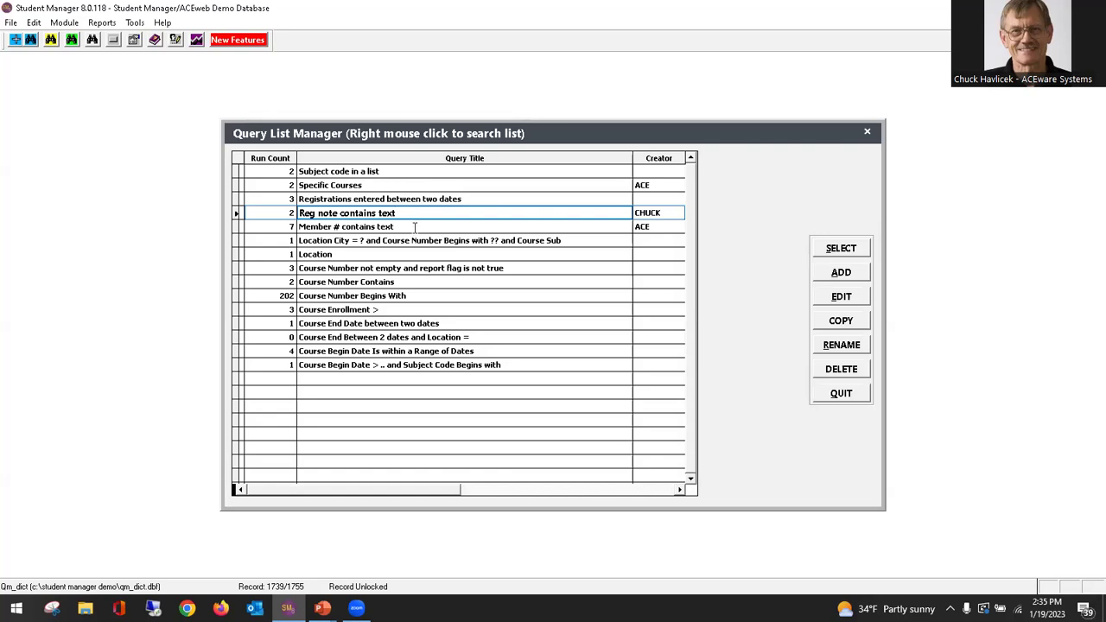
{"action": "left_click", "coordinate": [415, 226]}
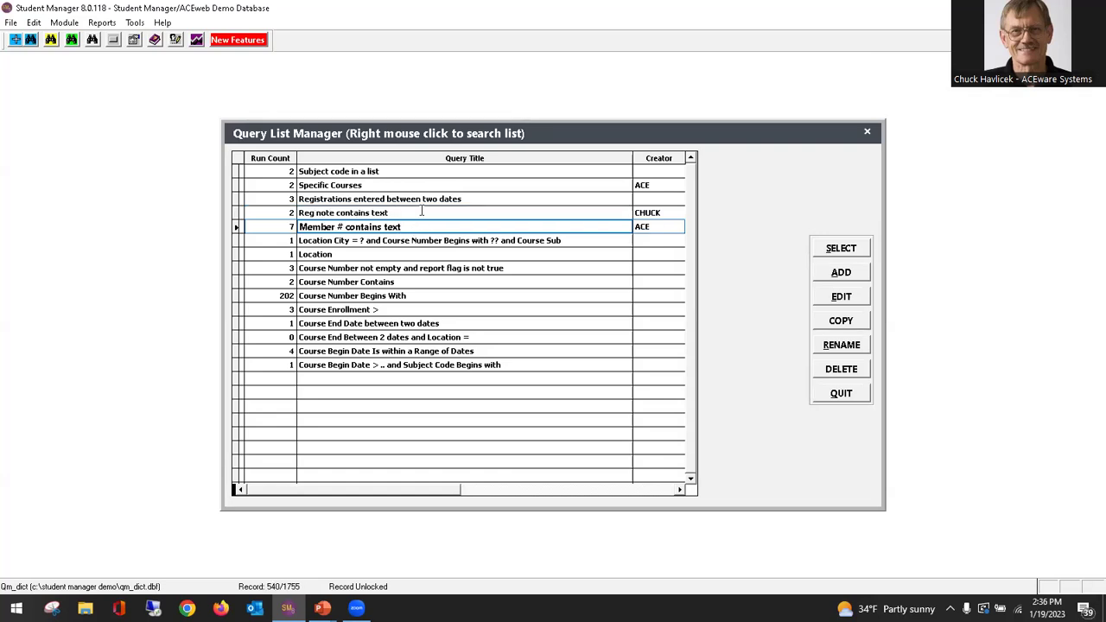
{"action": "left_click", "coordinate": [421, 213]}
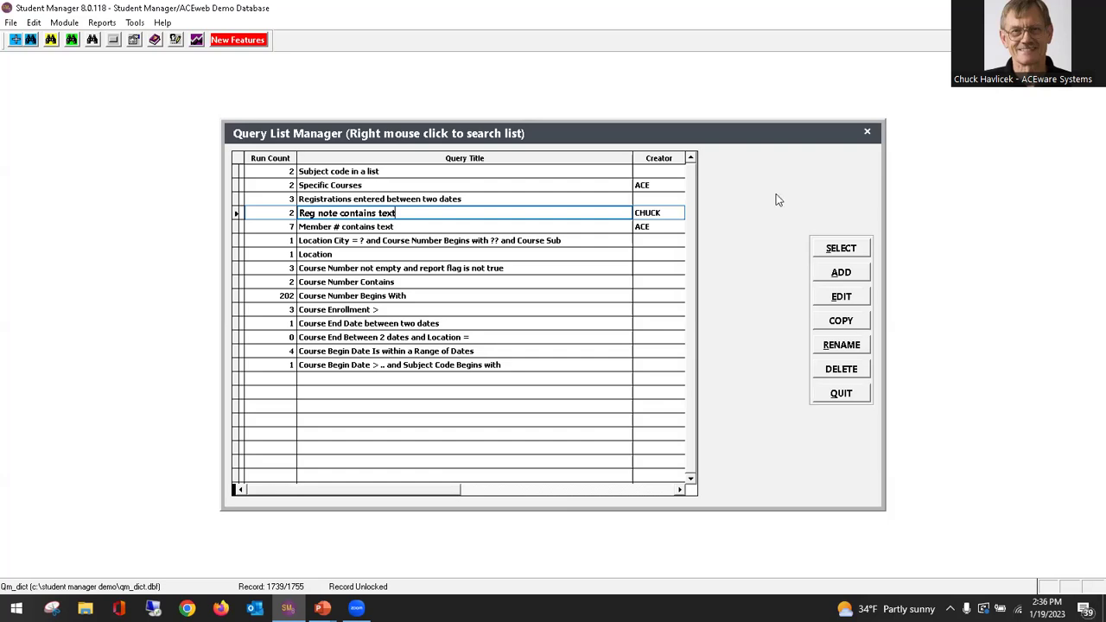
Examine the criteria of the two course number queries, the Location City query and "Reg note contains text"
{"action": "left_click", "coordinate": [347, 282]}
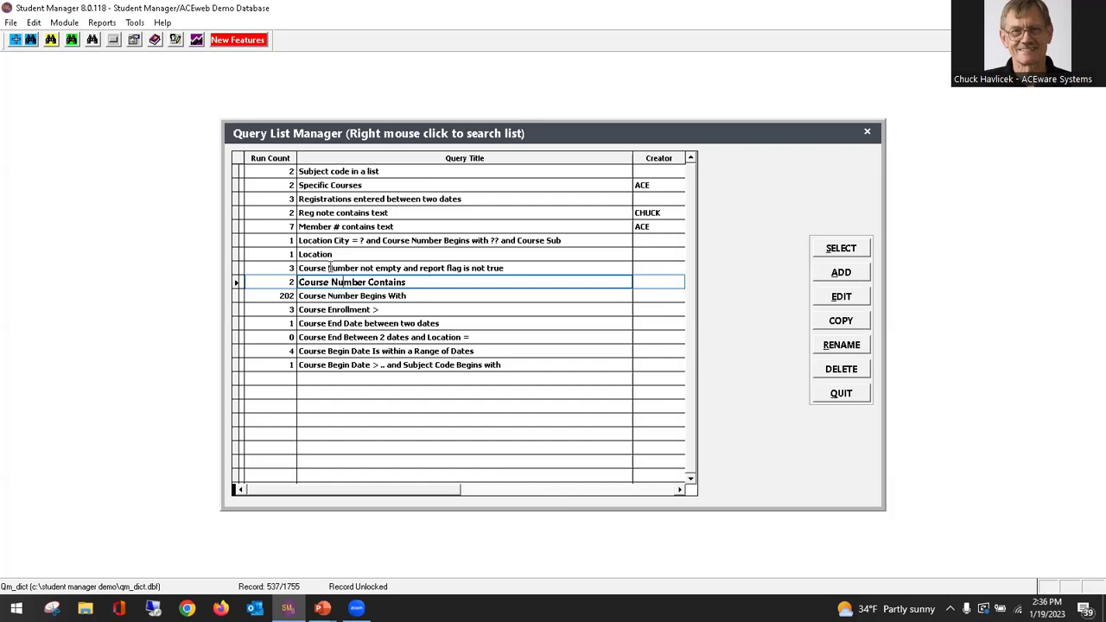
{"action": "left_click", "coordinate": [329, 269]}
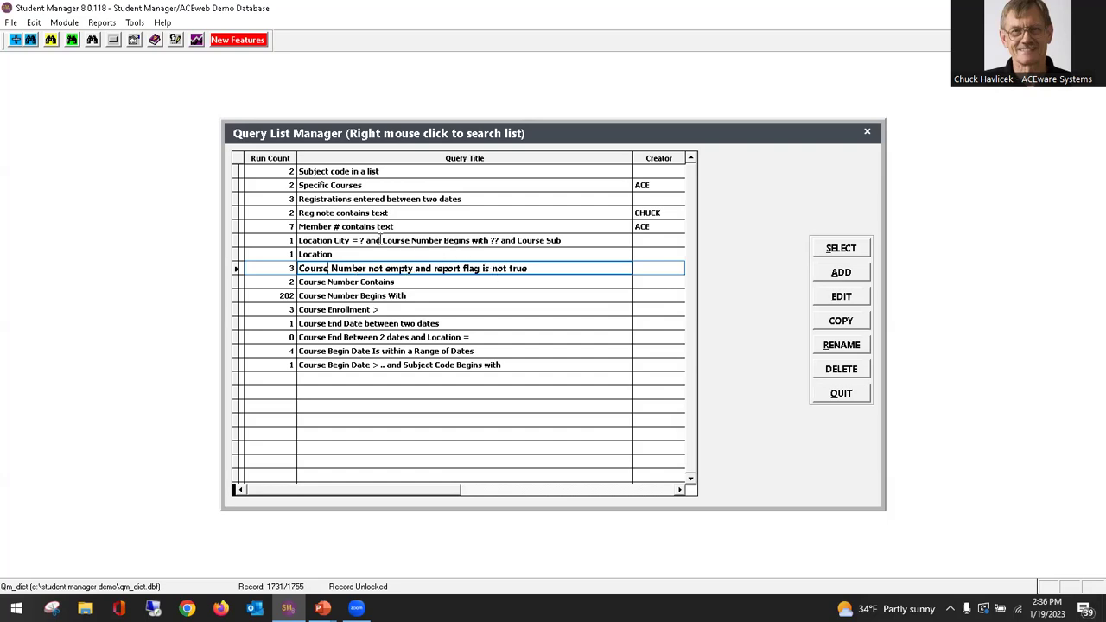
{"action": "left_click", "coordinate": [380, 240]}
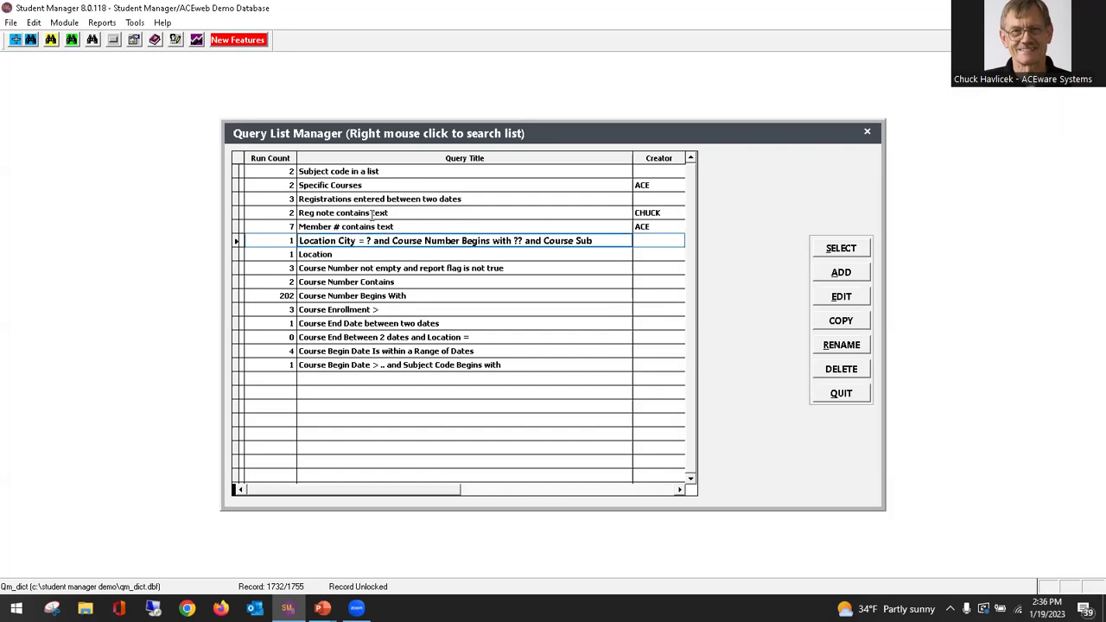
{"action": "left_click", "coordinate": [374, 213]}
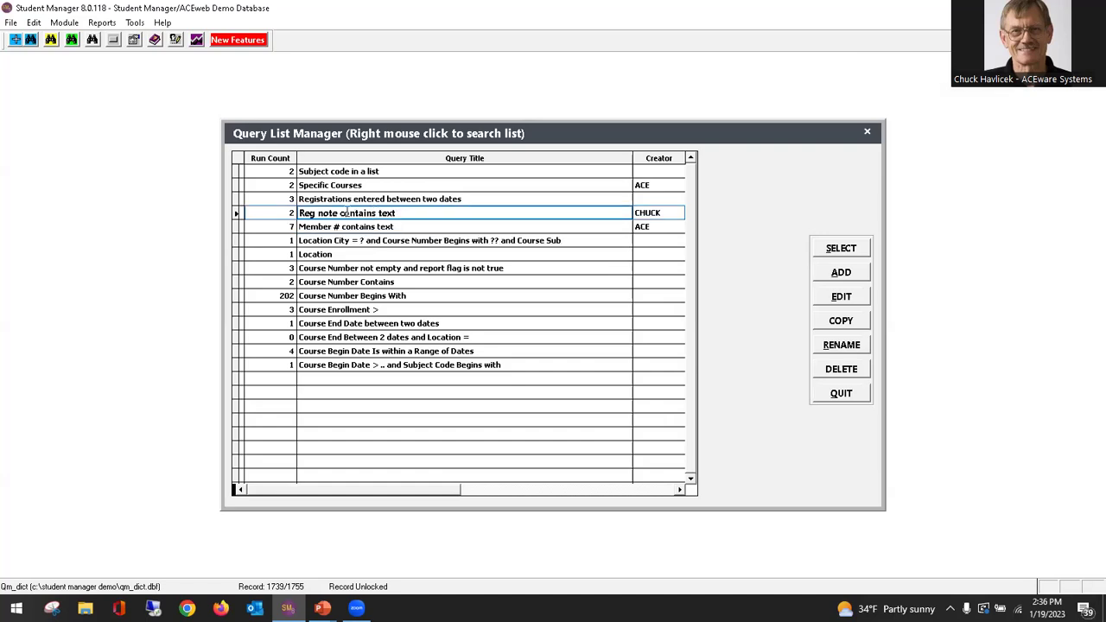
Open the query "Registrations entered between two dates" for editing, save it with the same criteria and reselect it in the list
{"action": "left_click", "coordinate": [363, 199]}
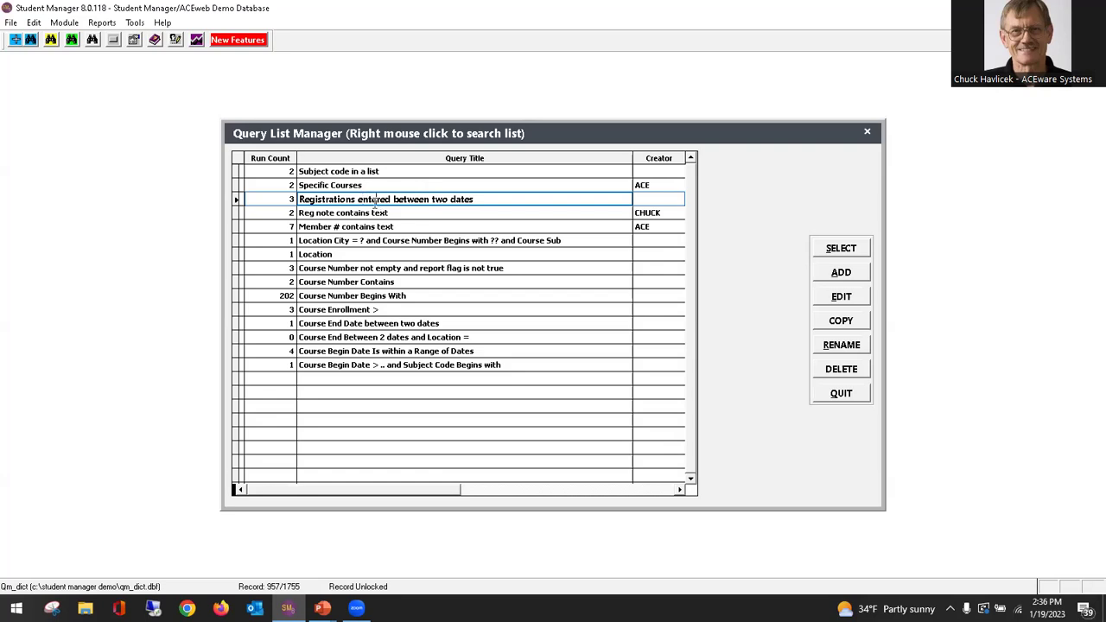
{"action": "left_click", "coordinate": [841, 296]}
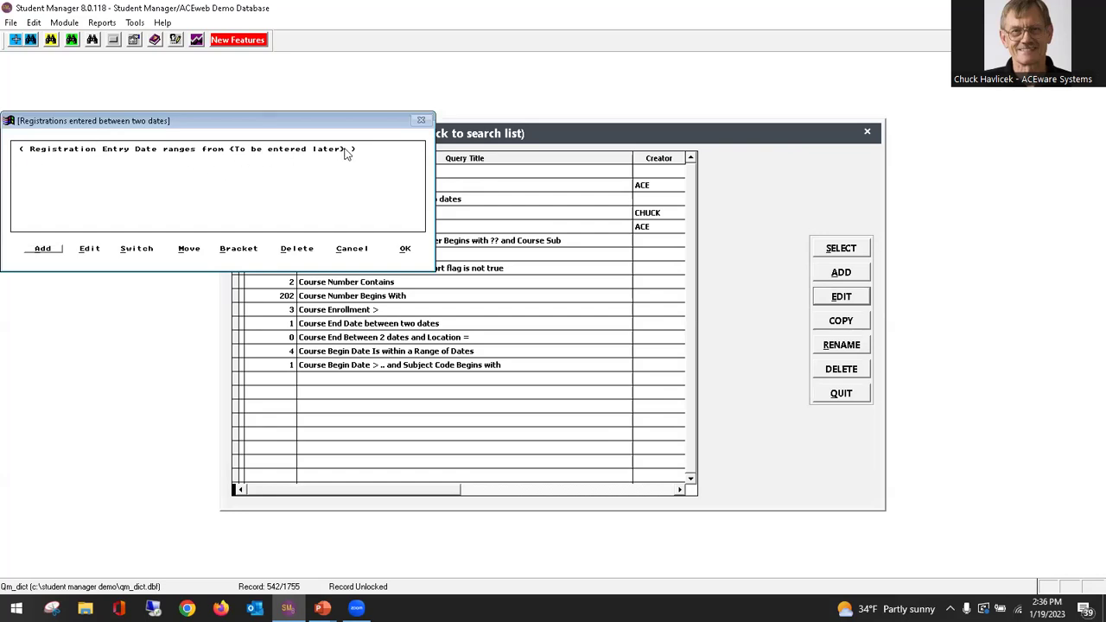
{"action": "left_click", "coordinate": [405, 249]}
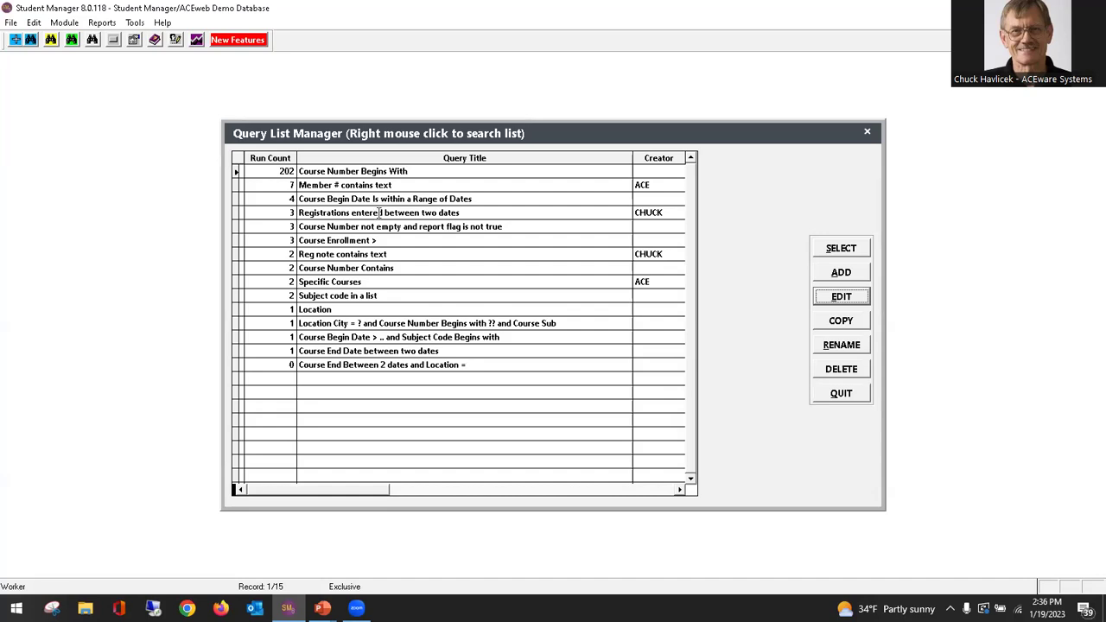
{"action": "left_click", "coordinate": [392, 213]}
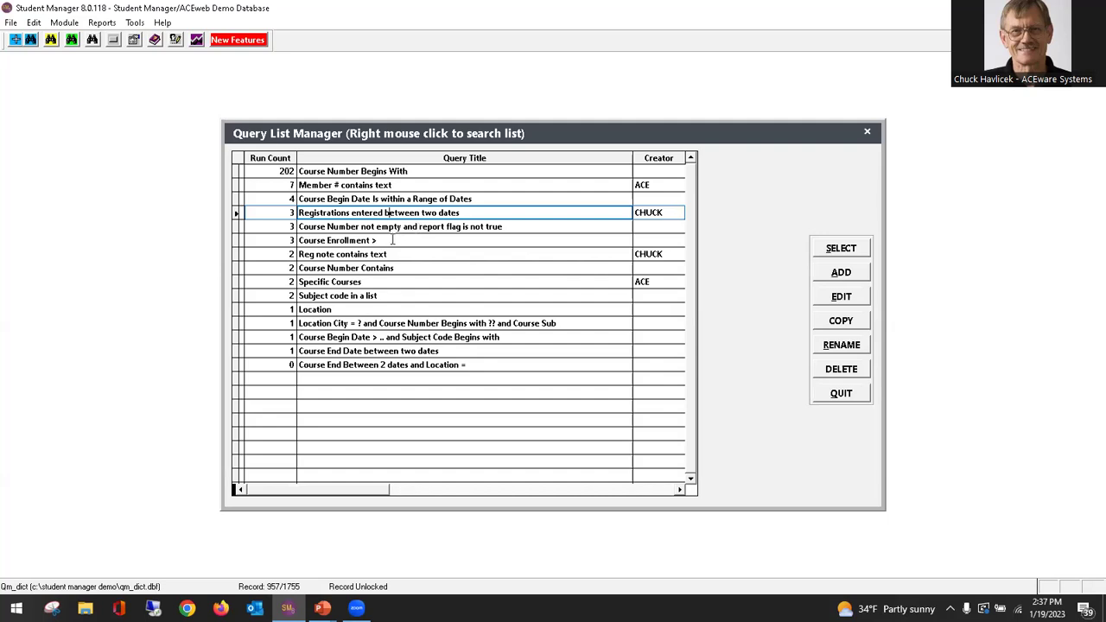
Open the "Specific Courses" query for renaming and cancel without entering a new title
{"action": "left_click", "coordinate": [385, 241]}
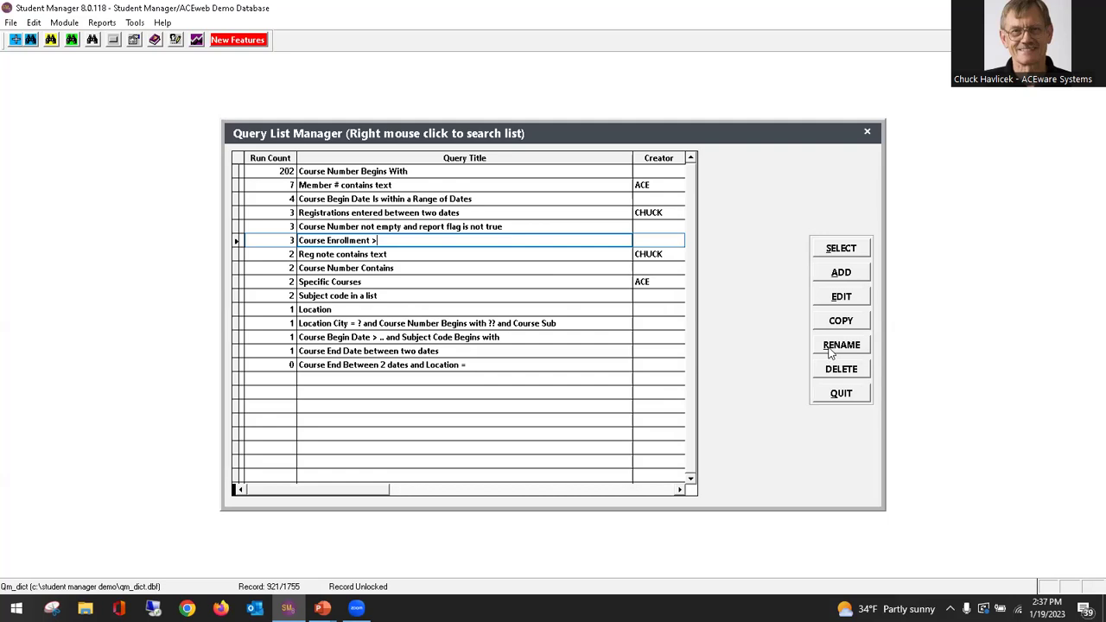
{"action": "left_click", "coordinate": [352, 281]}
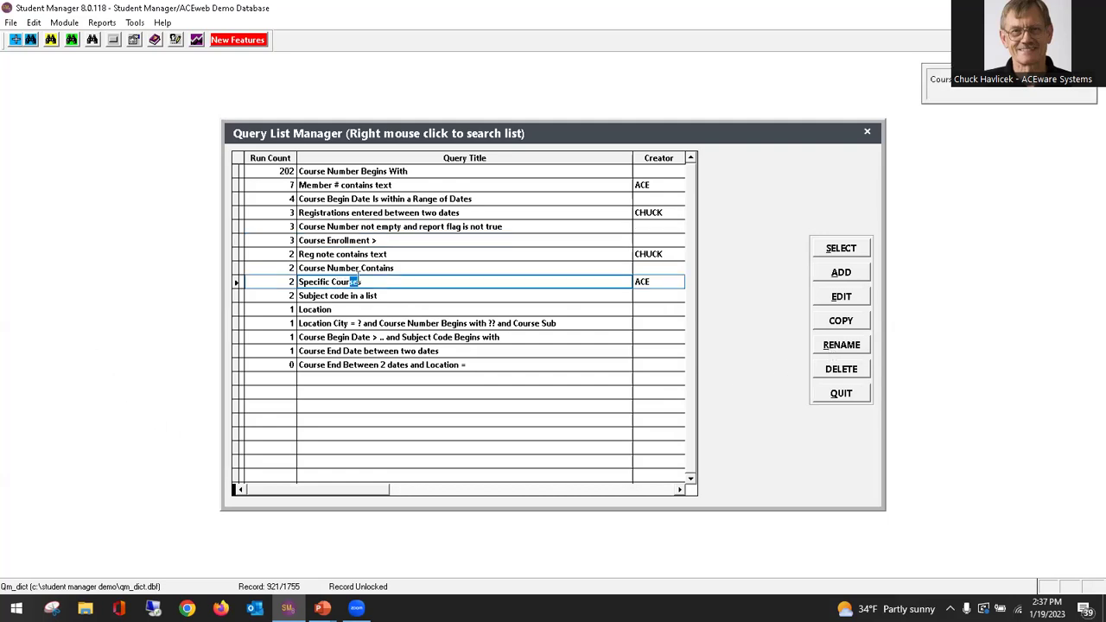
{"action": "left_click", "coordinate": [850, 346]}
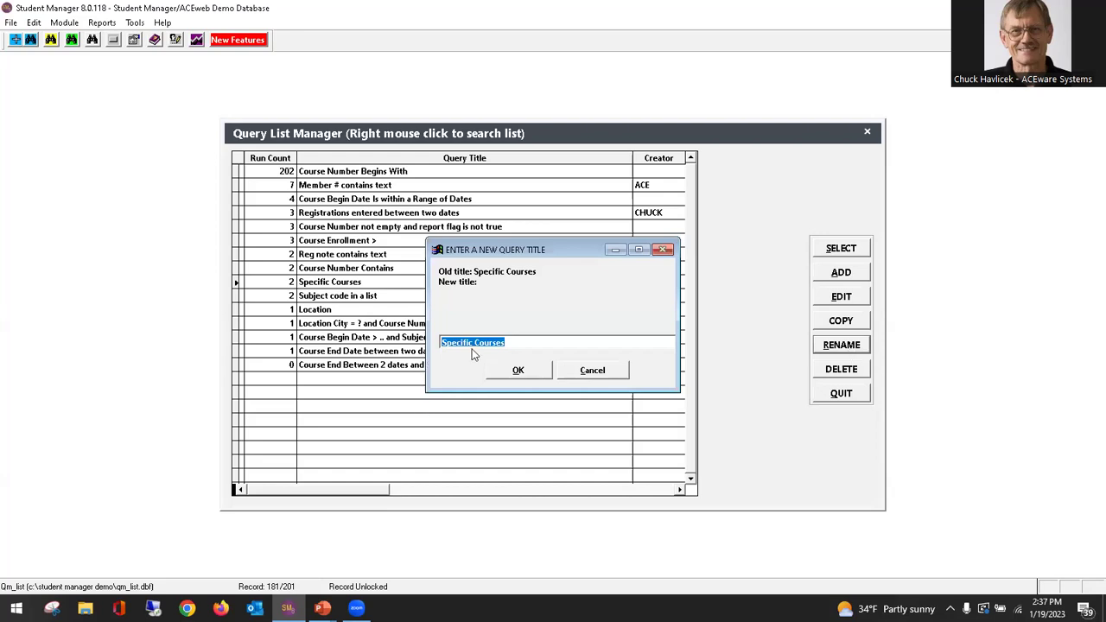
{"action": "left_click", "coordinate": [598, 371]}
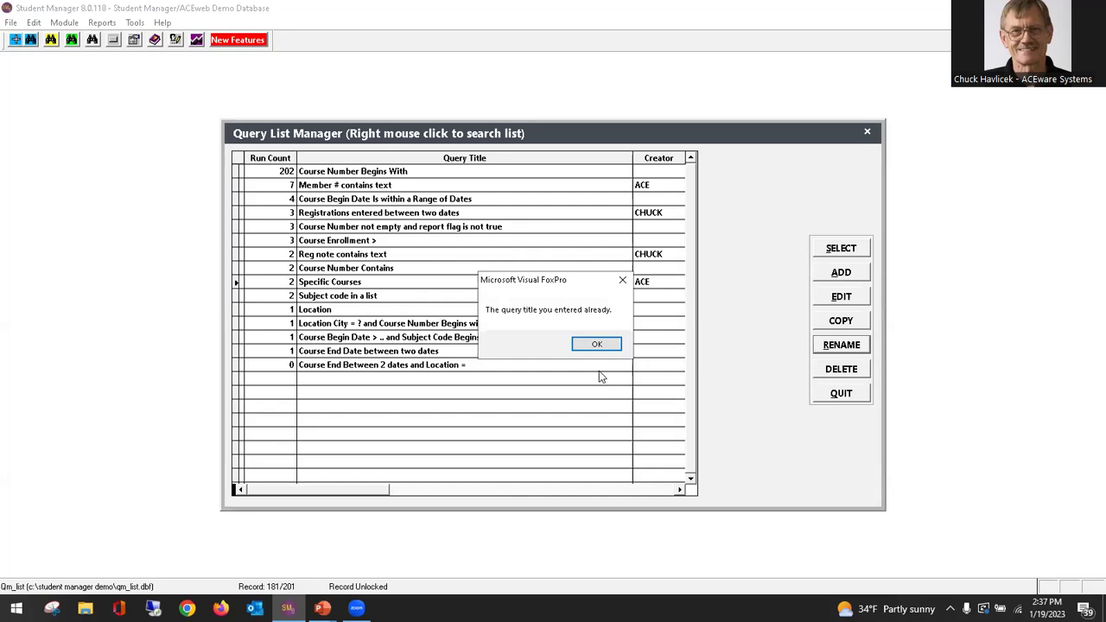
Dismiss the query title message and quit the Query List Manager without running a query
{"action": "left_click", "coordinate": [594, 346]}
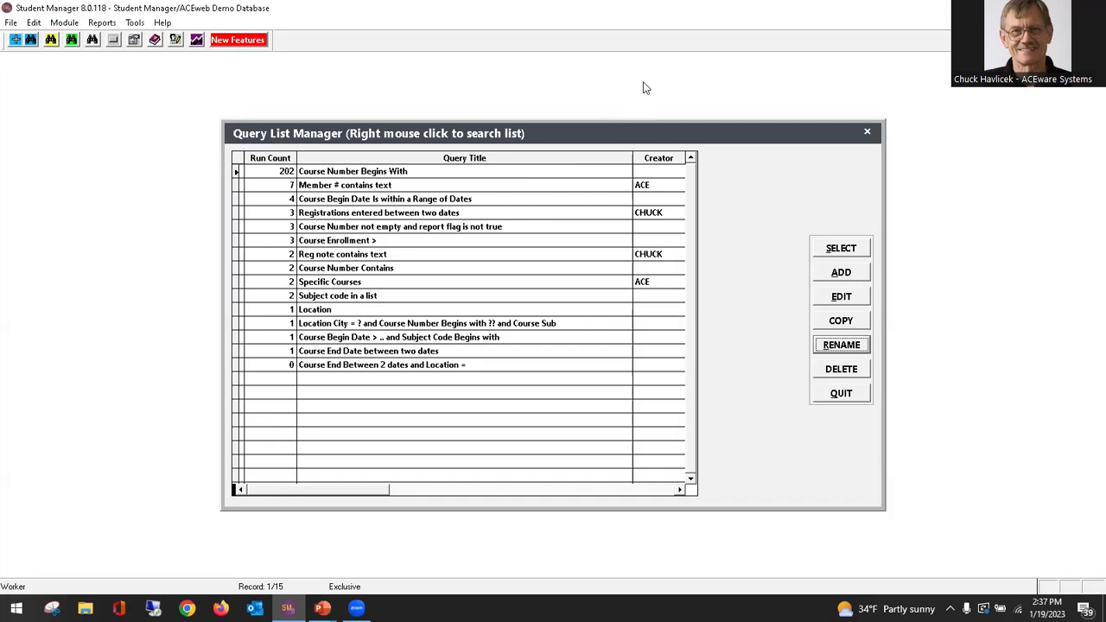
{"action": "left_click", "coordinate": [853, 396]}
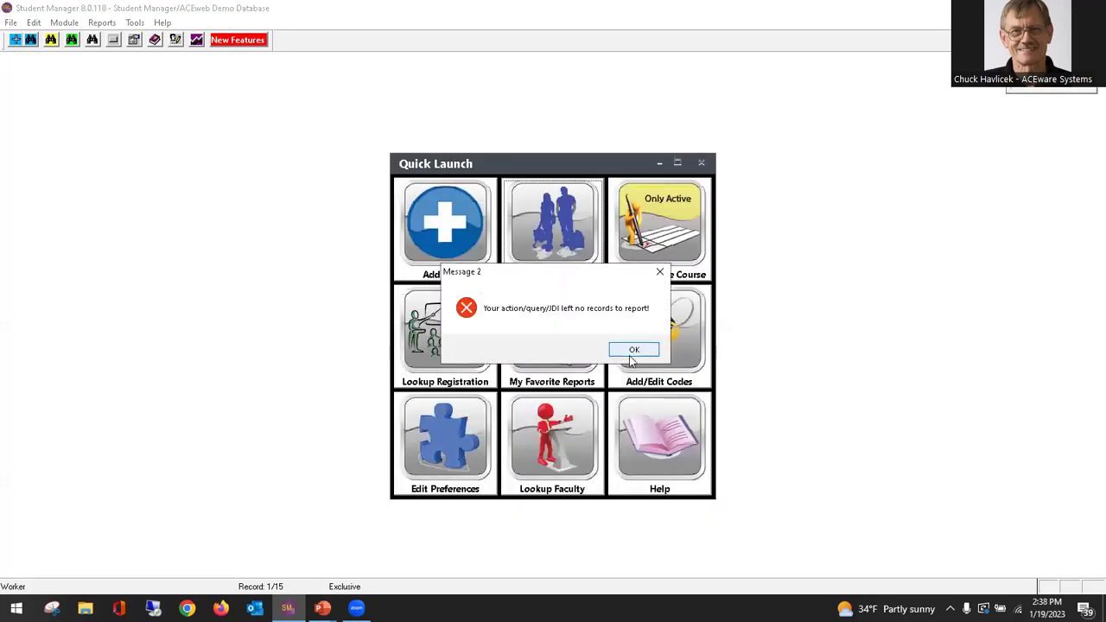
{"action": "left_click", "coordinate": [630, 351]}
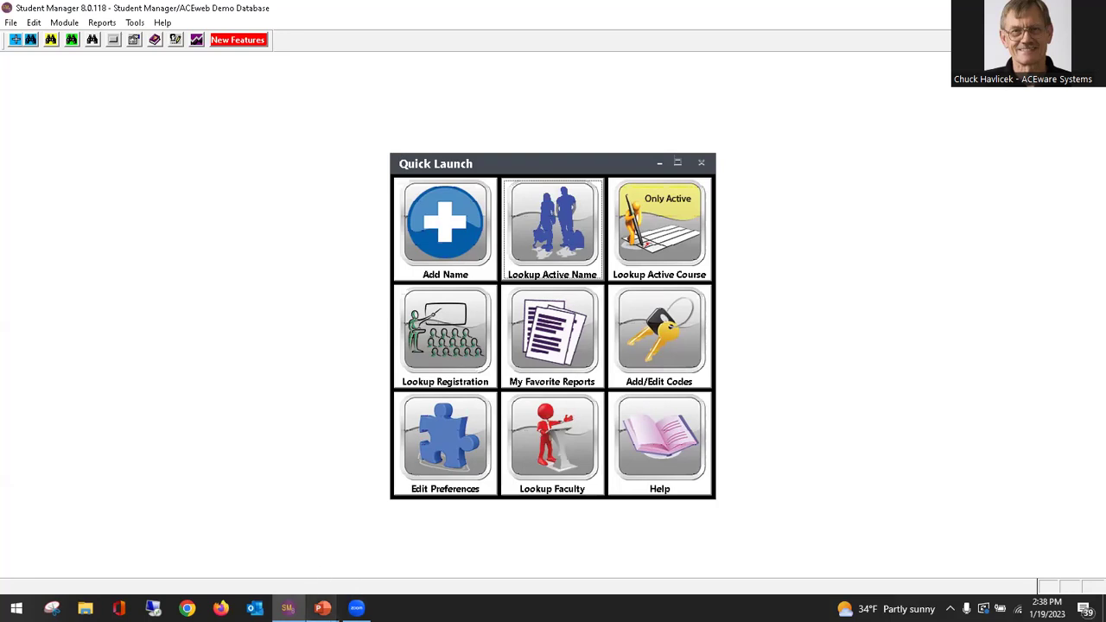
Switch to the PowerPoint slide show and advance from the Query Management slide to the Report Management slide
{"action": "mouse_move", "coordinate": [322, 609]}
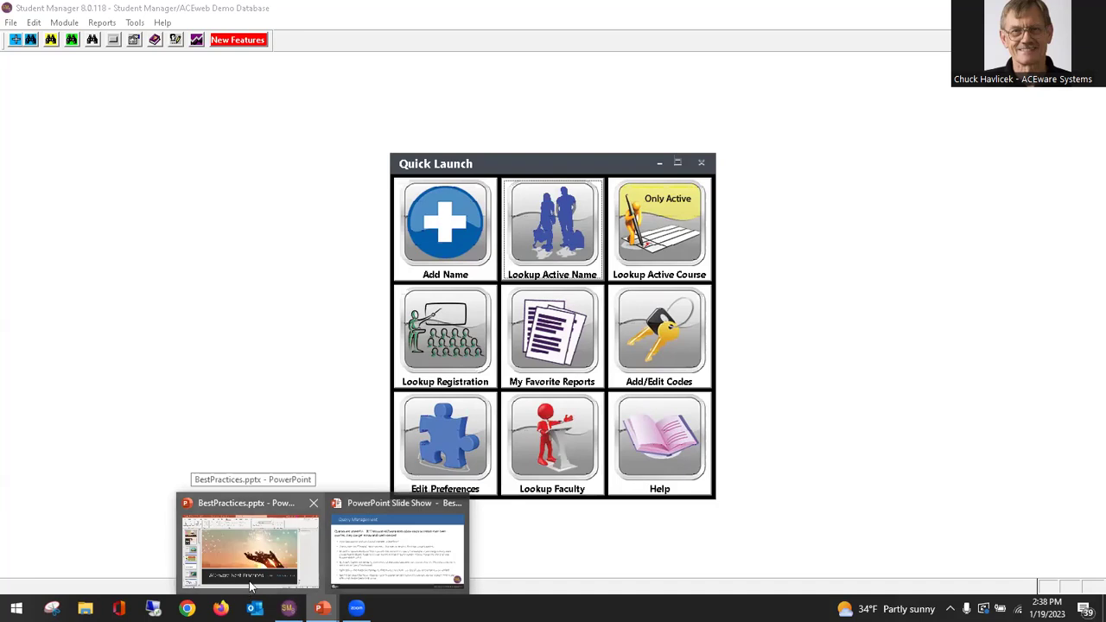
{"action": "key", "text": "alt+Tab"}
{"action": "key", "text": "alt+Tab"}
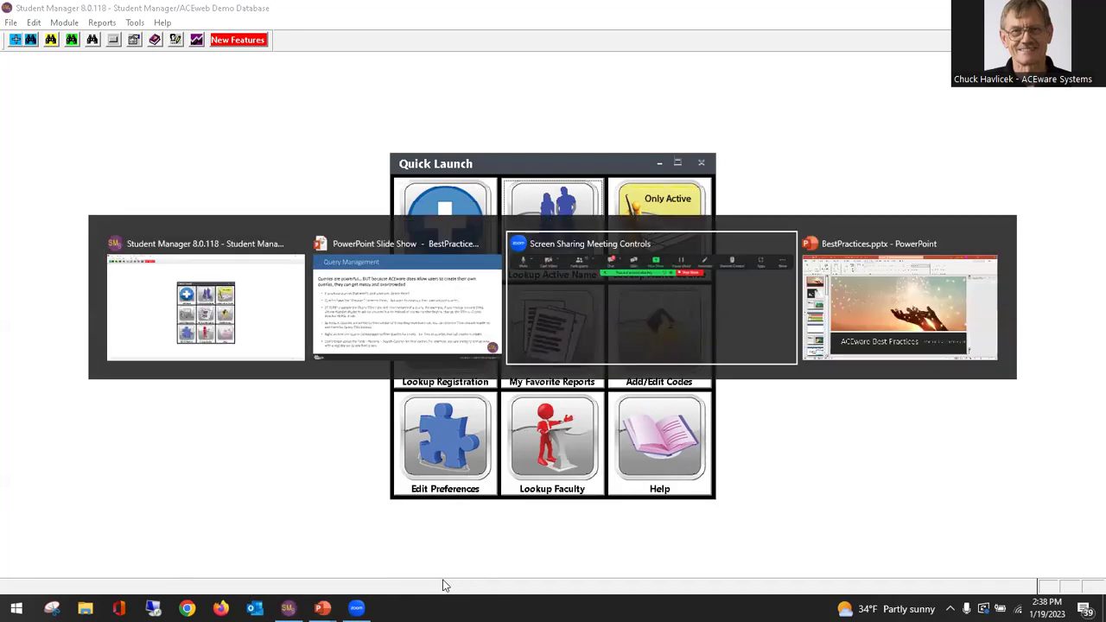
{"action": "key", "text": "alt+Tab"}
{"action": "key", "text": "alt+Tab"}
{"action": "key", "text": "alt+Tab"}
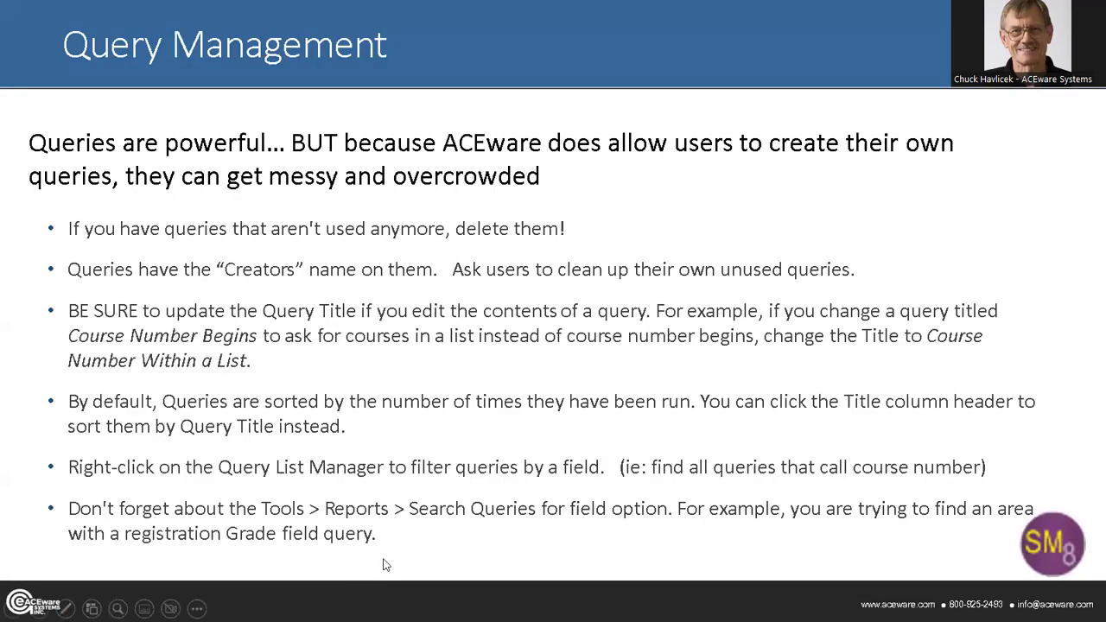
{"action": "left_click", "coordinate": [383, 401]}
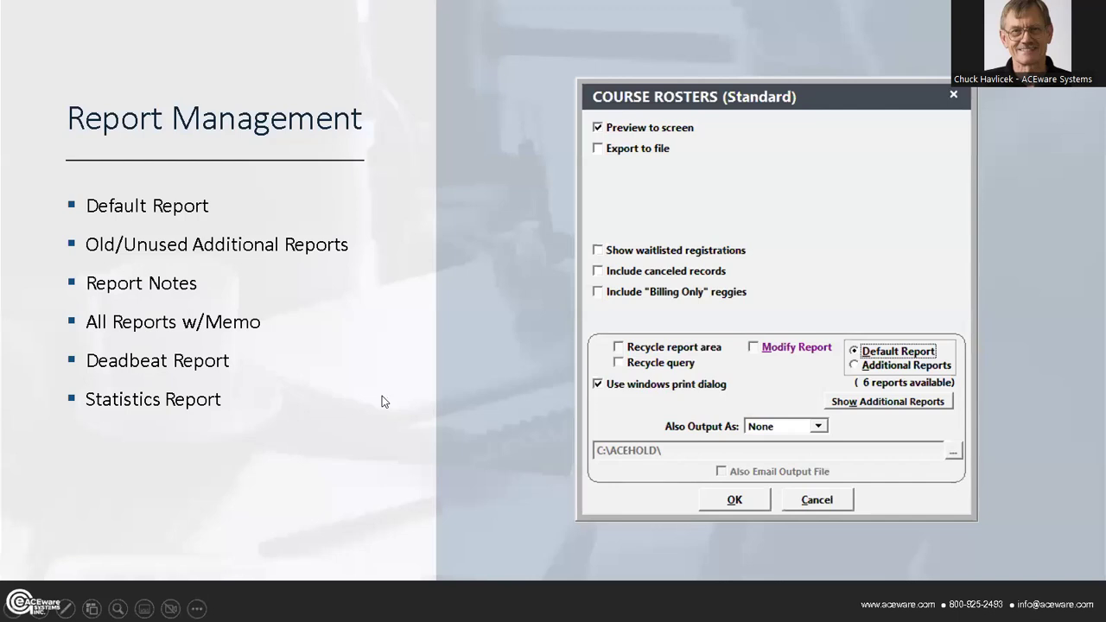
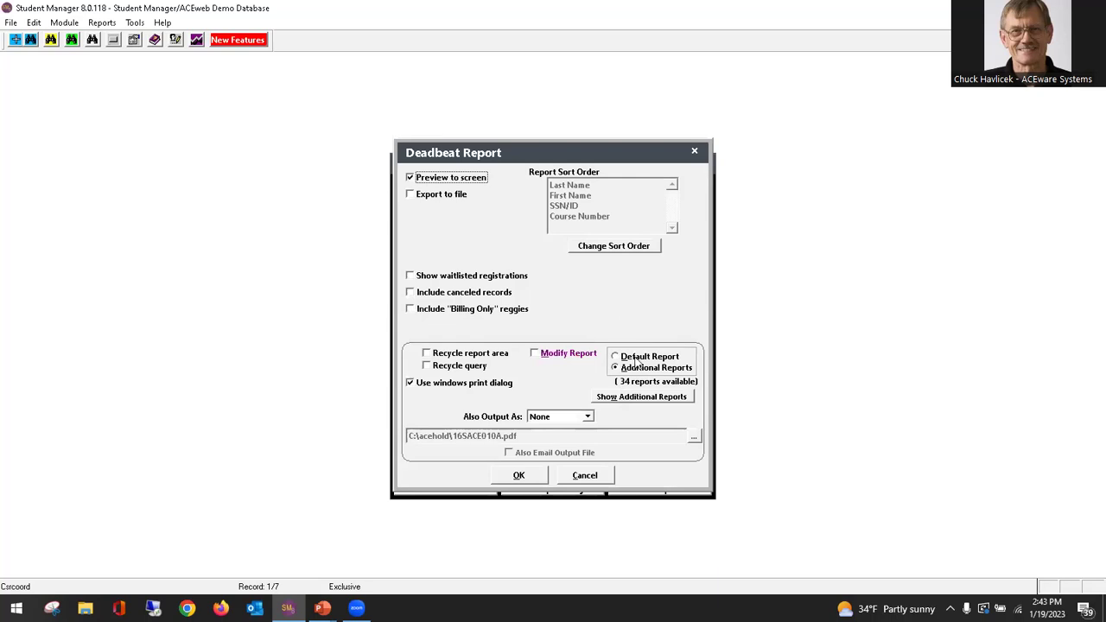
Look through the Deadbeat Report's list of additional reports, including "NEW - All Reports w/Memo", and return to the report setup
{"action": "left_click", "coordinate": [648, 396]}
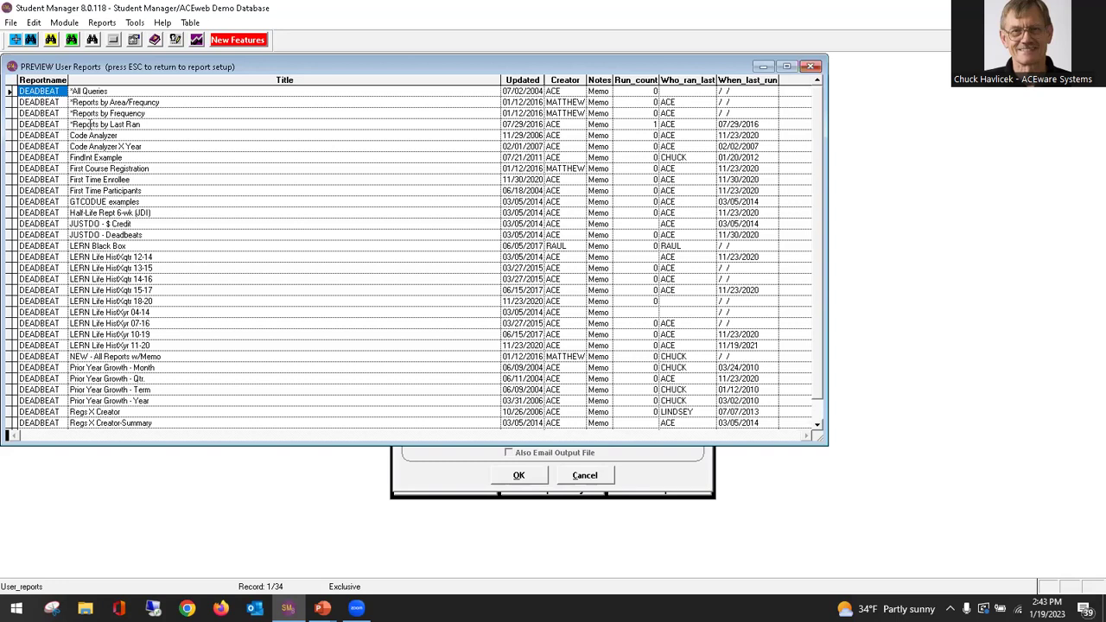
{"action": "left_click", "coordinate": [173, 356]}
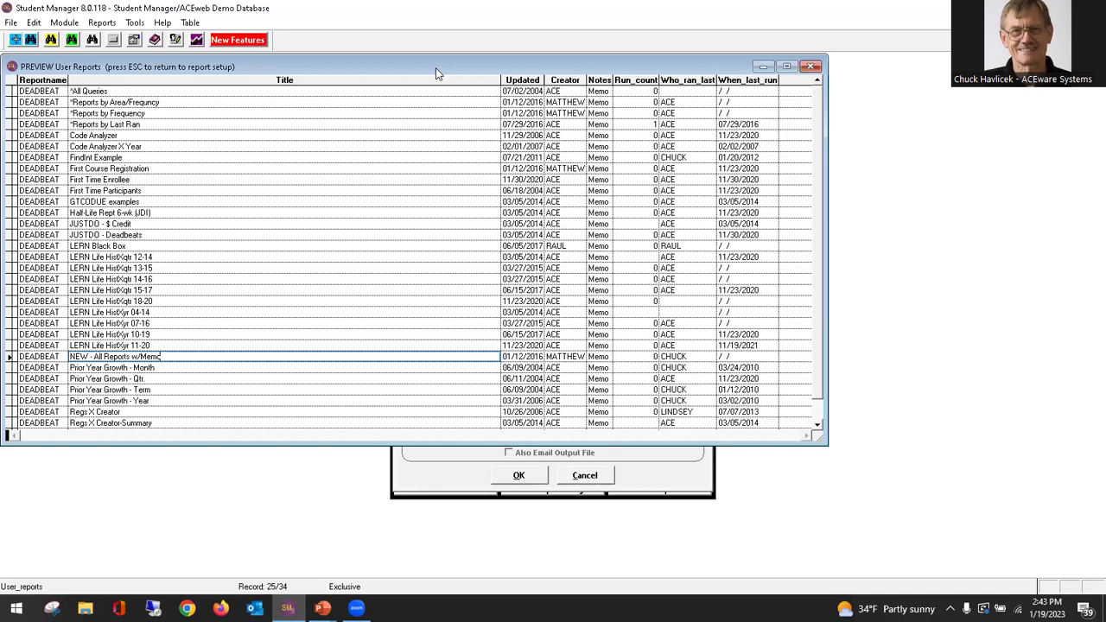
{"action": "left_click_drag", "start_coordinate": [435, 67], "coordinate": [465, 137]}
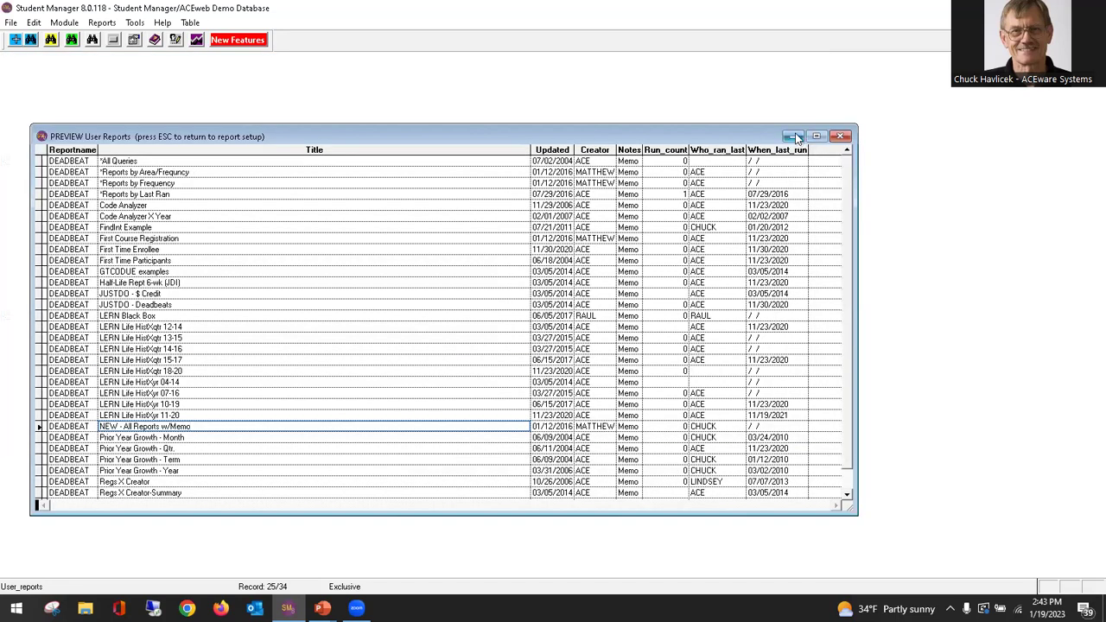
{"action": "left_click", "coordinate": [794, 137]}
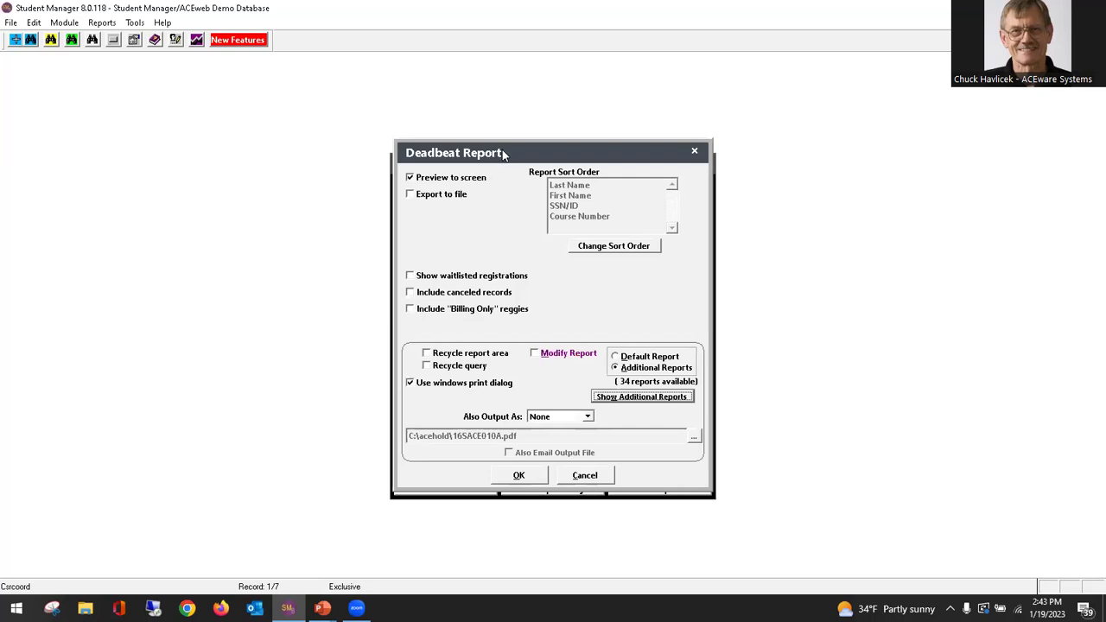
{"action": "left_click", "coordinate": [639, 399]}
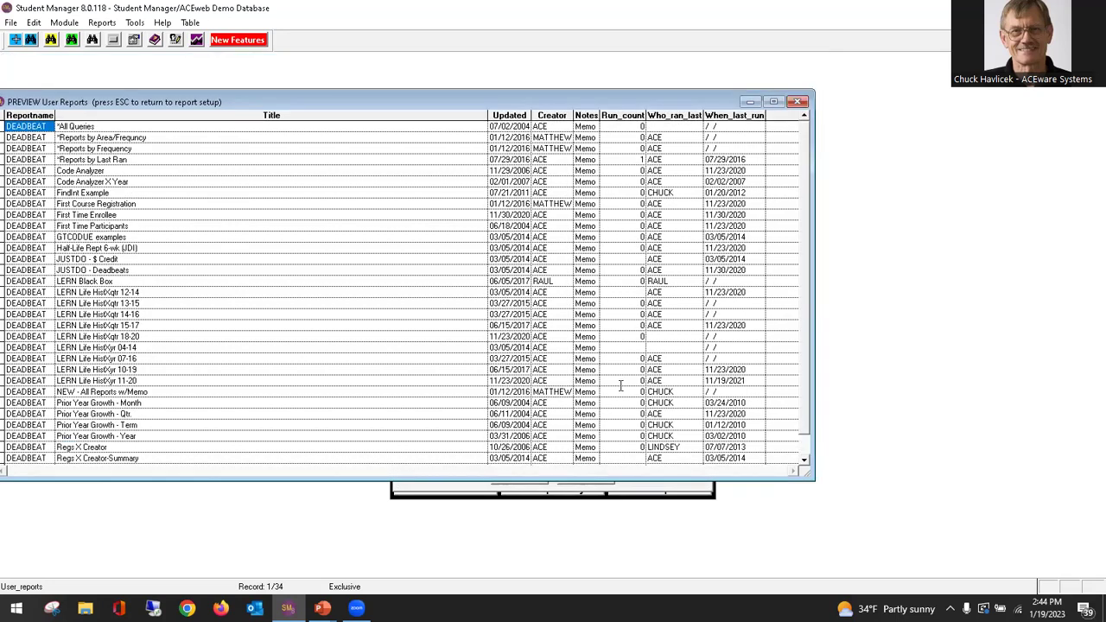
{"action": "left_click", "coordinate": [798, 102]}
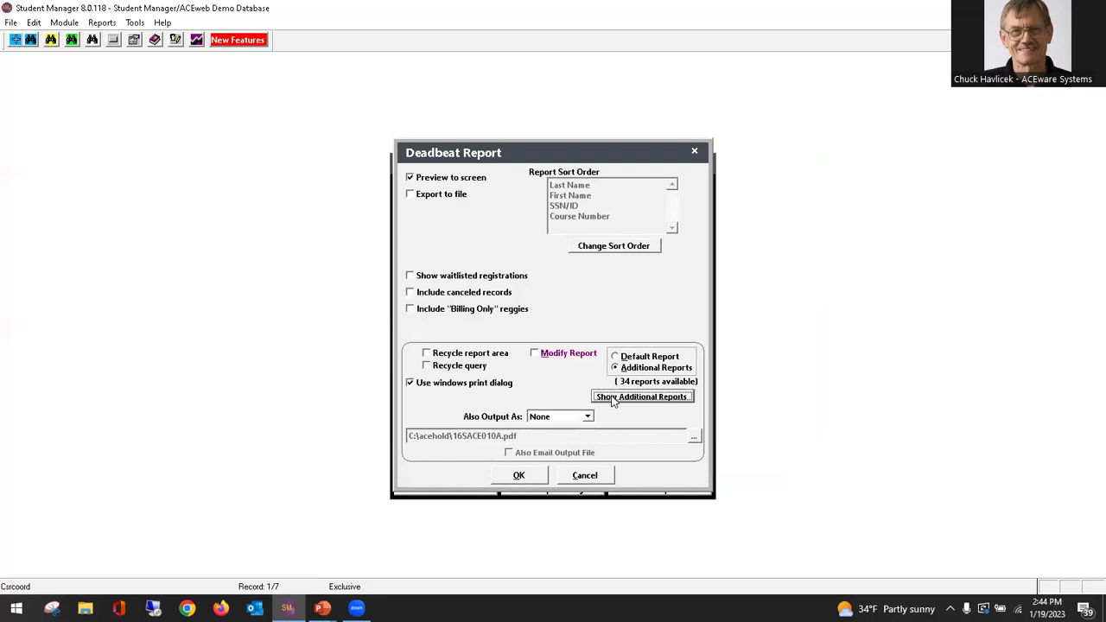
Run the Deadbeat Report with Recycle report area enabled, sort the queries by title and select "Course Number Begins With"
{"action": "left_click", "coordinate": [426, 353]}
{"action": "left_click", "coordinate": [535, 475]}
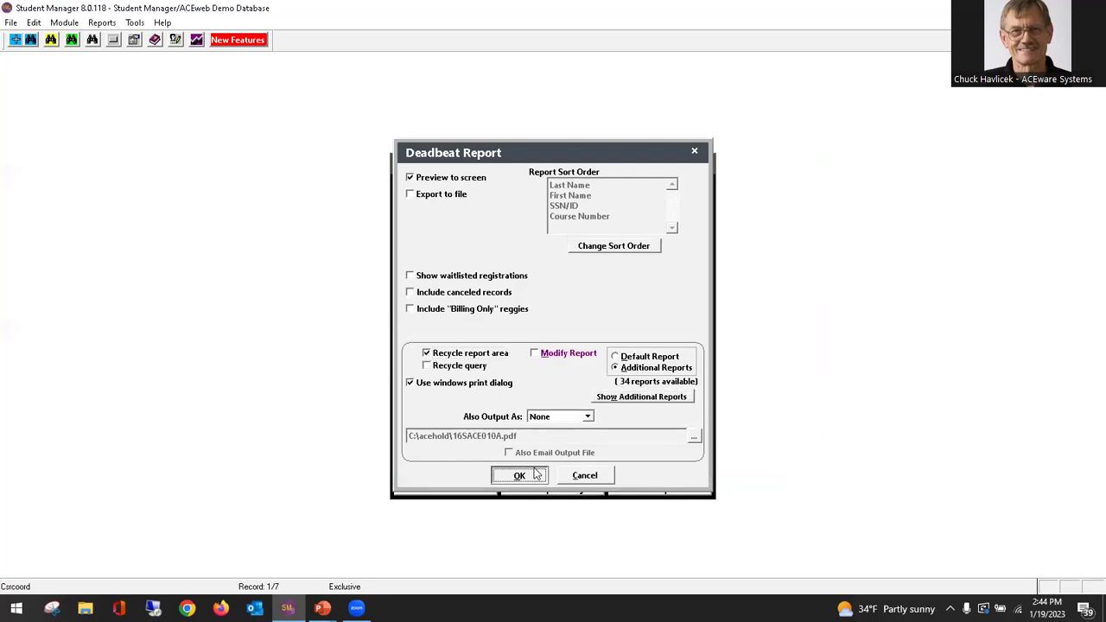
{"action": "left_click", "coordinate": [394, 184]}
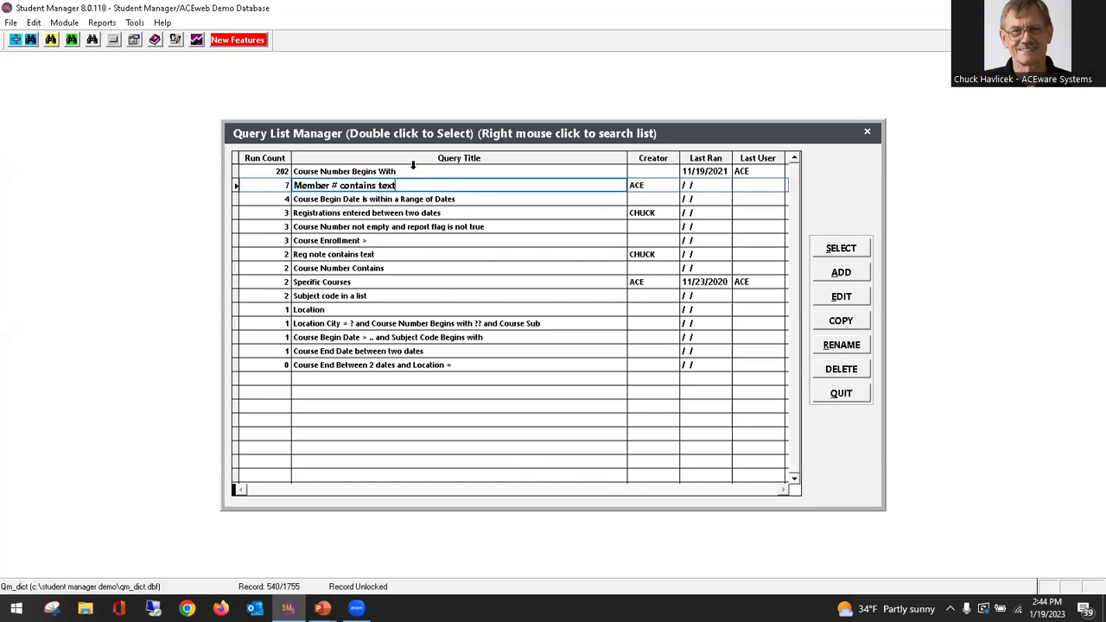
{"action": "left_click", "coordinate": [413, 163]}
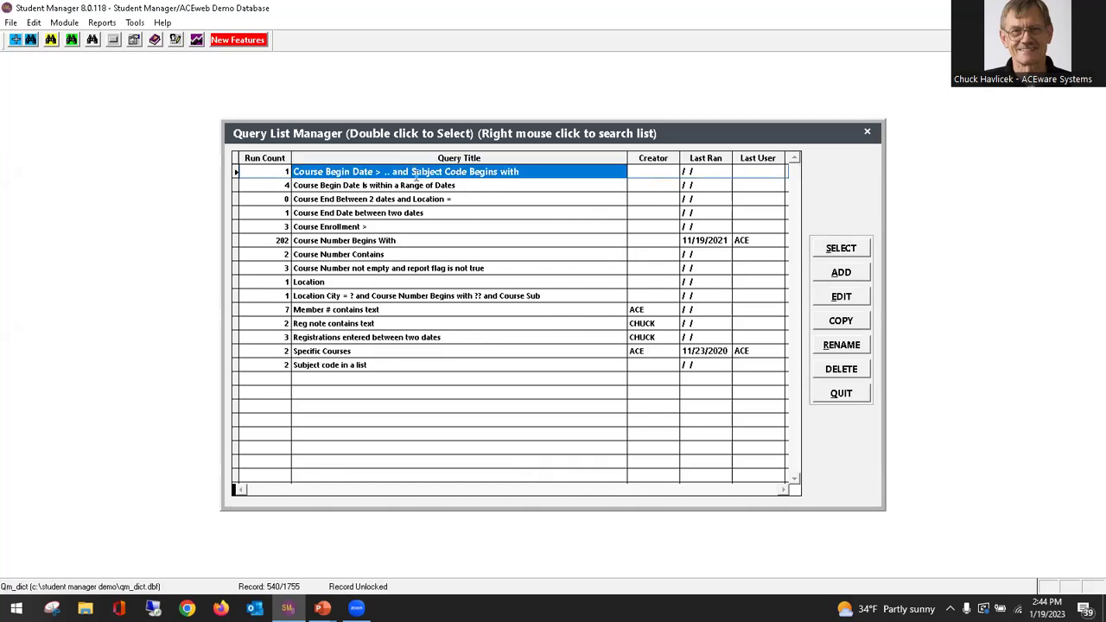
{"action": "left_click", "coordinate": [369, 240]}
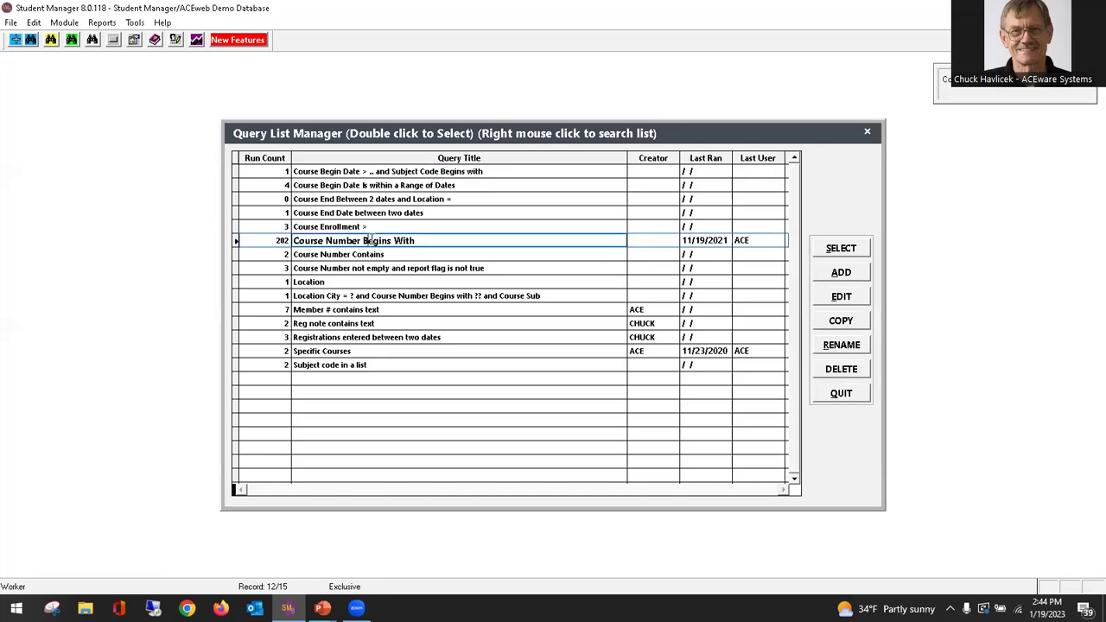
{"action": "left_click", "coordinate": [869, 251]}
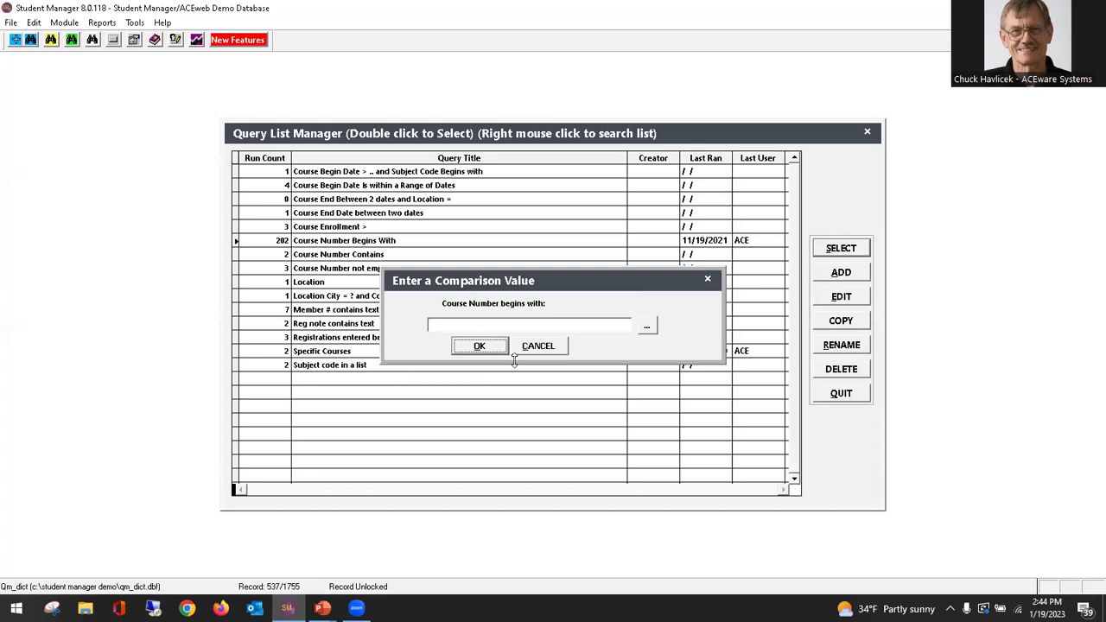
Pick 22ACECRUISE from the course values as the comparison value and preview the additional report "*Reports by Area/Frequncy"
{"action": "left_click", "coordinate": [645, 326]}
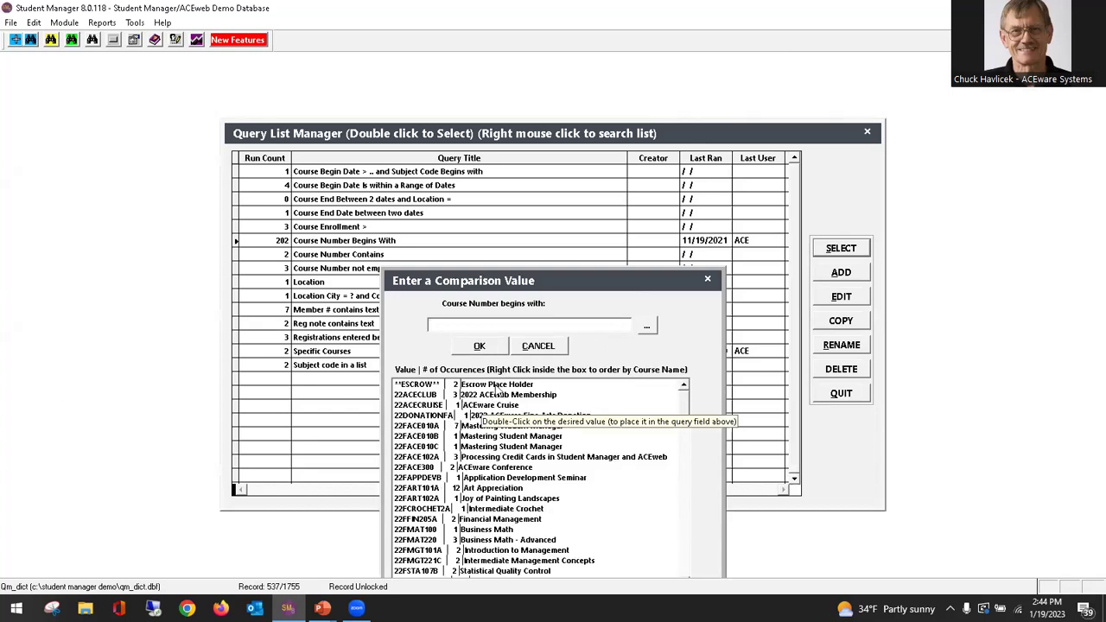
{"action": "double_click", "coordinate": [496, 406]}
{"action": "left_click", "coordinate": [478, 346]}
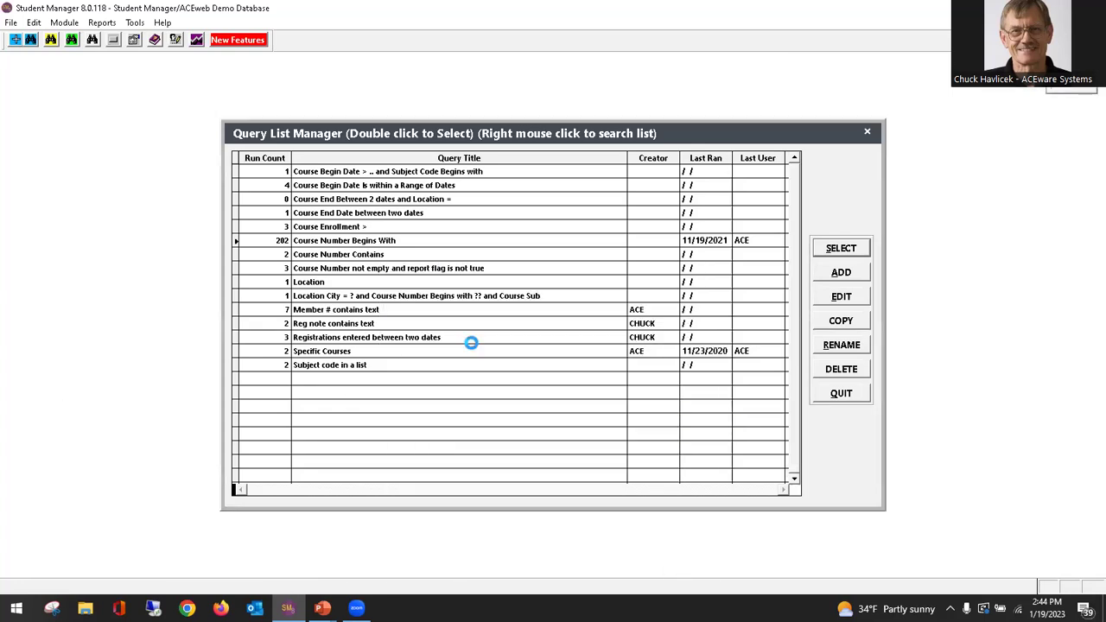
{"action": "double_click", "coordinate": [228, 215]}
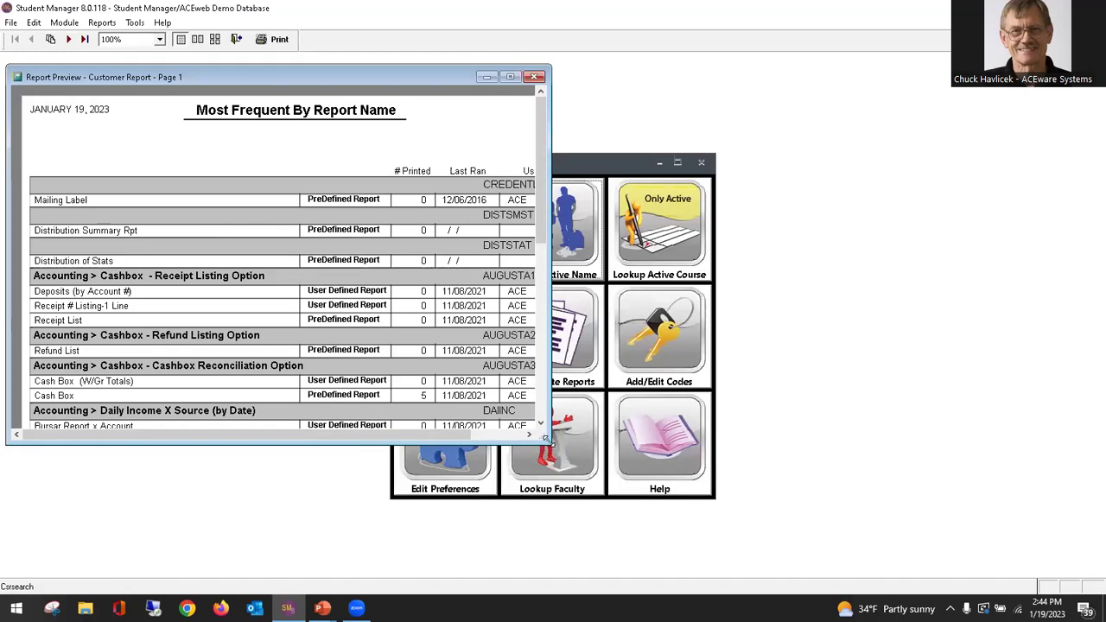
Enlarge the "Most Frequent By Report Name" preview to fill the workspace and review its first page at 100%
{"action": "left_click_drag", "start_coordinate": [545, 439], "coordinate": [1096, 570]}
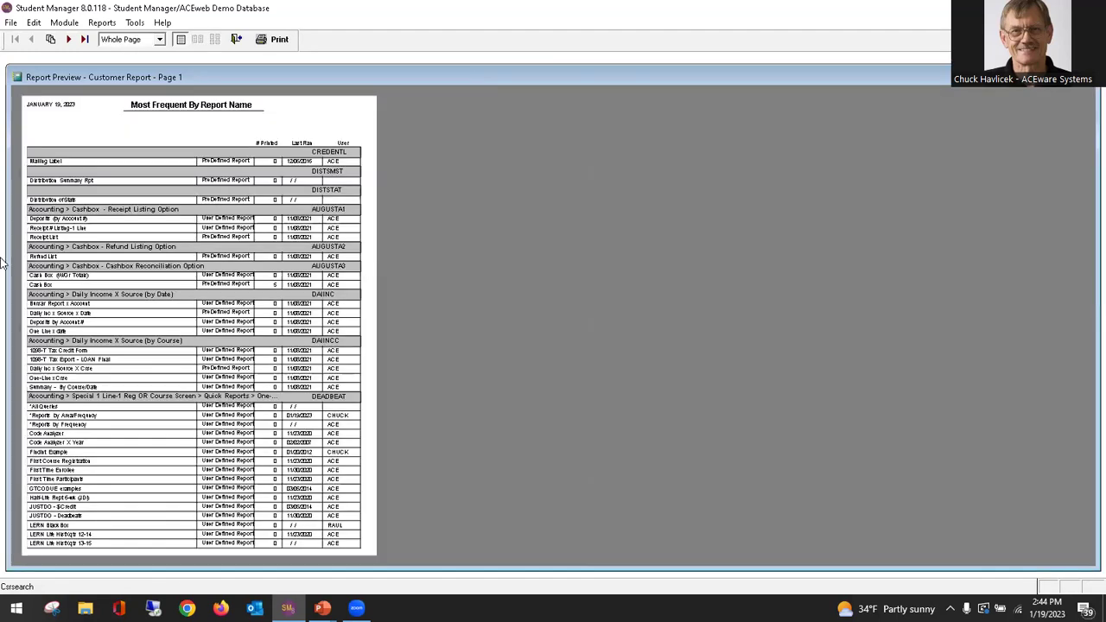
{"action": "left_click", "coordinate": [62, 205]}
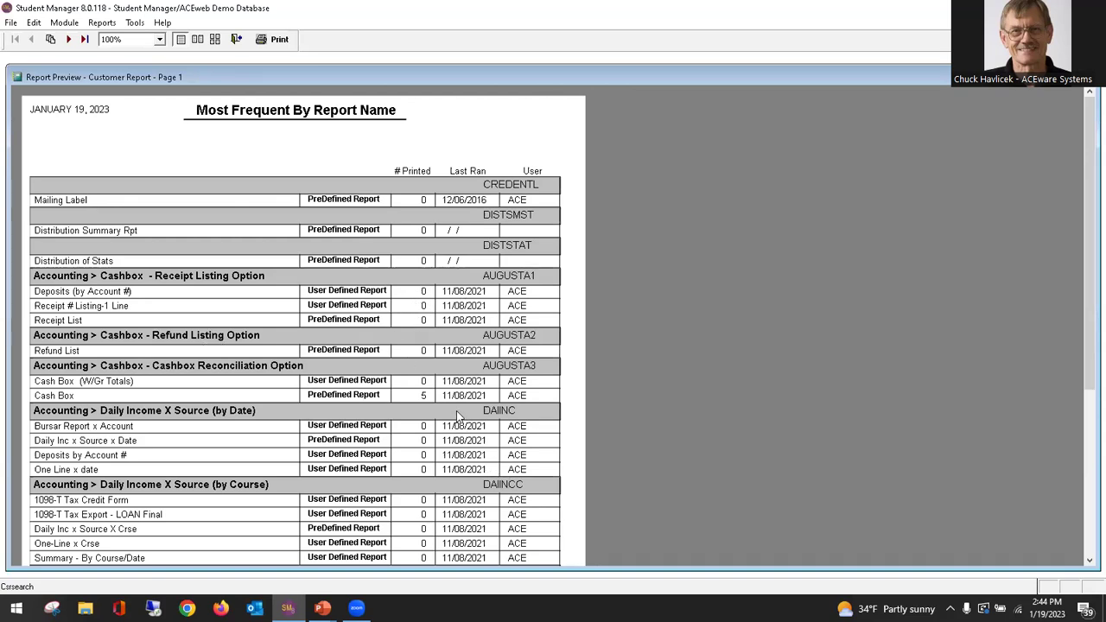
{"action": "scroll", "coordinate": [354, 388], "scroll_direction": "down", "scroll_amount": 1}
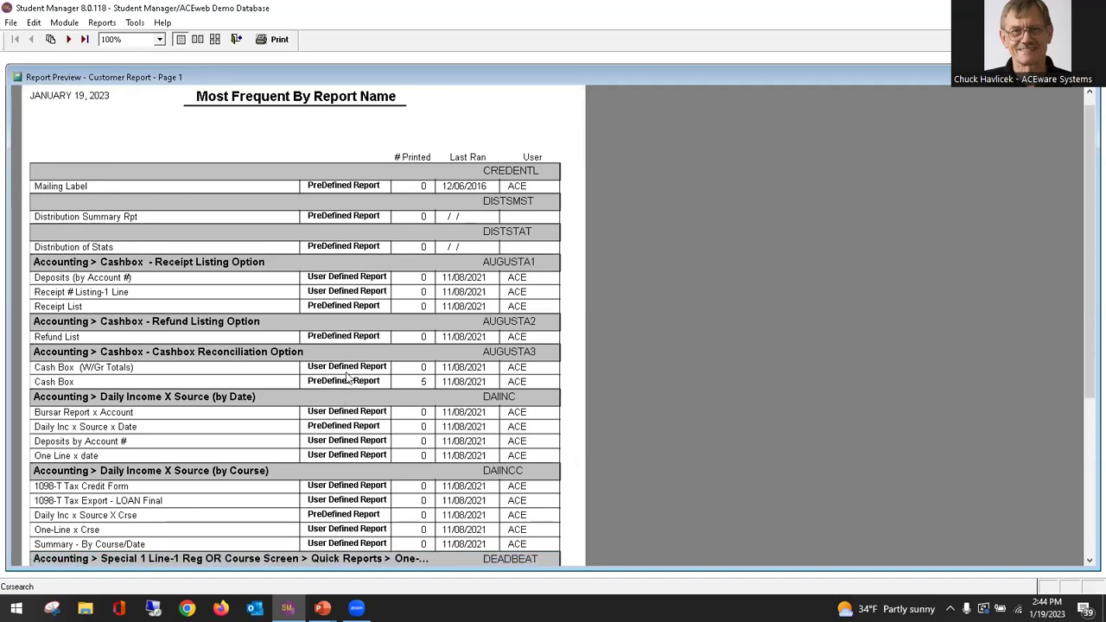
{"action": "scroll", "coordinate": [190, 415], "scroll_direction": "down", "scroll_amount": 2}
{"action": "scroll", "coordinate": [197, 413], "scroll_direction": "down", "scroll_amount": 5}
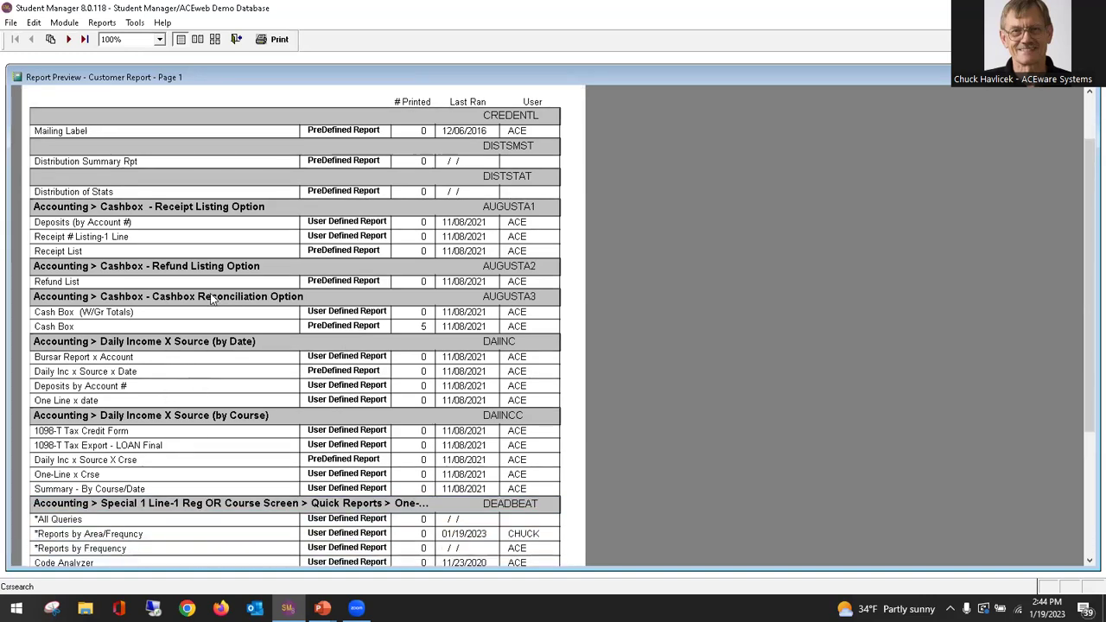
{"action": "scroll", "coordinate": [220, 366], "scroll_direction": "down", "scroll_amount": 6}
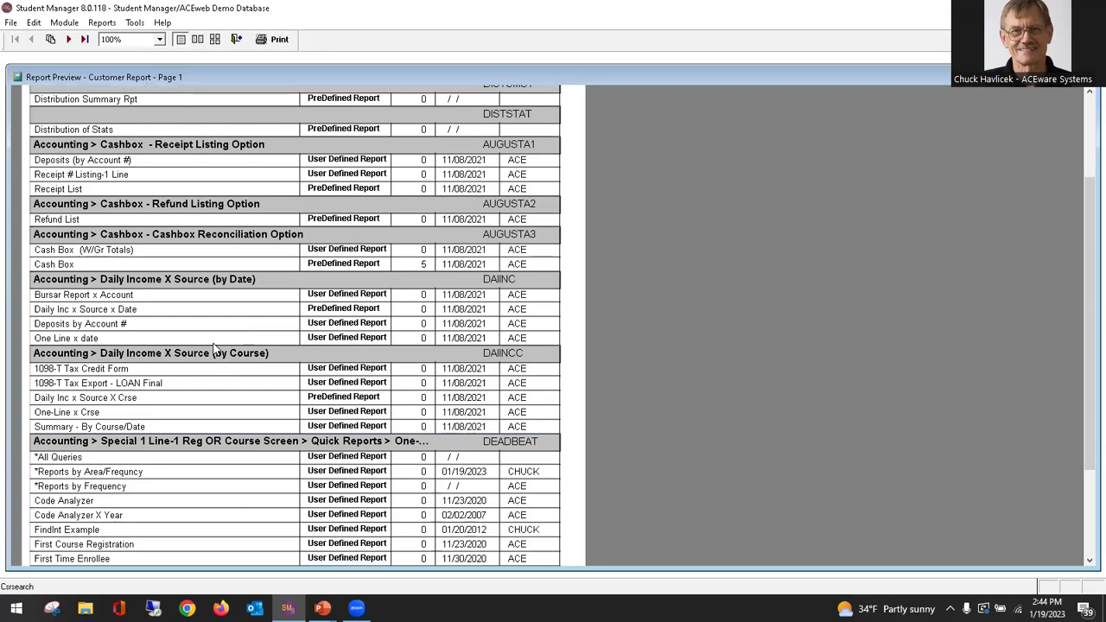
{"action": "scroll", "coordinate": [302, 441], "scroll_direction": "down", "scroll_amount": 2}
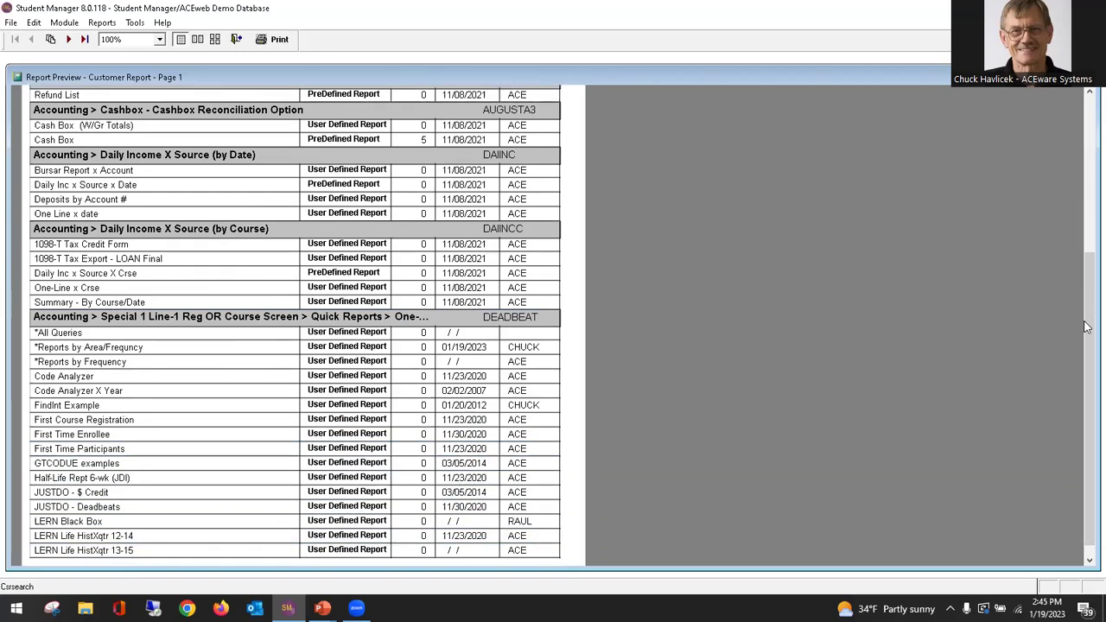
{"action": "left_click_drag", "start_coordinate": [1087, 324], "coordinate": [1085, 415]}
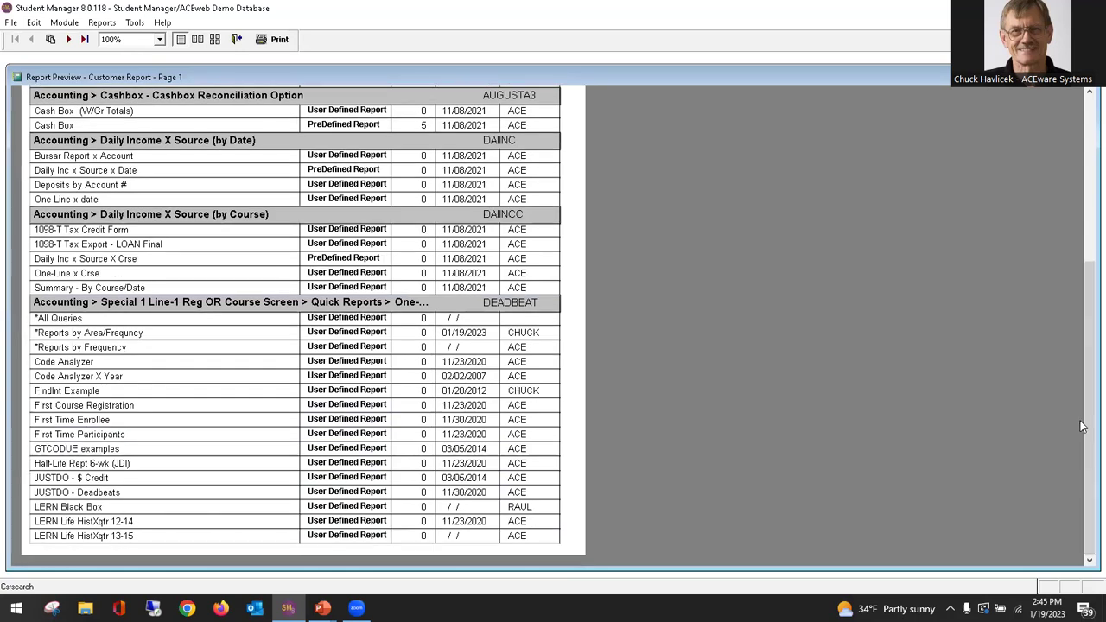
Review page 3 of the report usage preview and close the preview
{"action": "left_click", "coordinate": [70, 39]}
{"action": "left_click", "coordinate": [70, 40]}
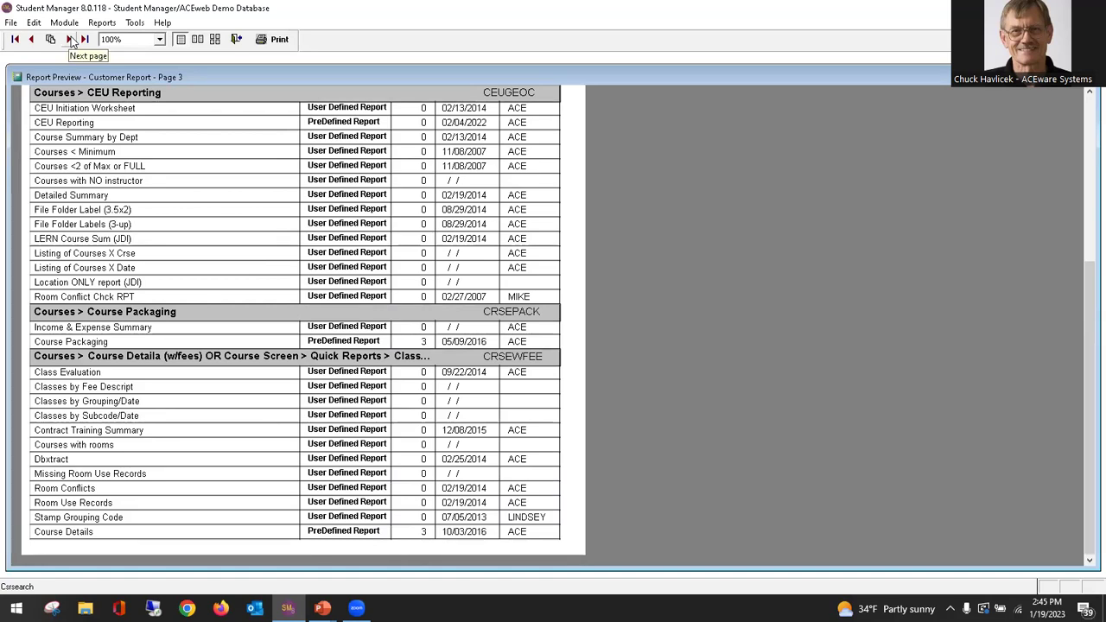
{"action": "left_click", "coordinate": [1088, 94]}
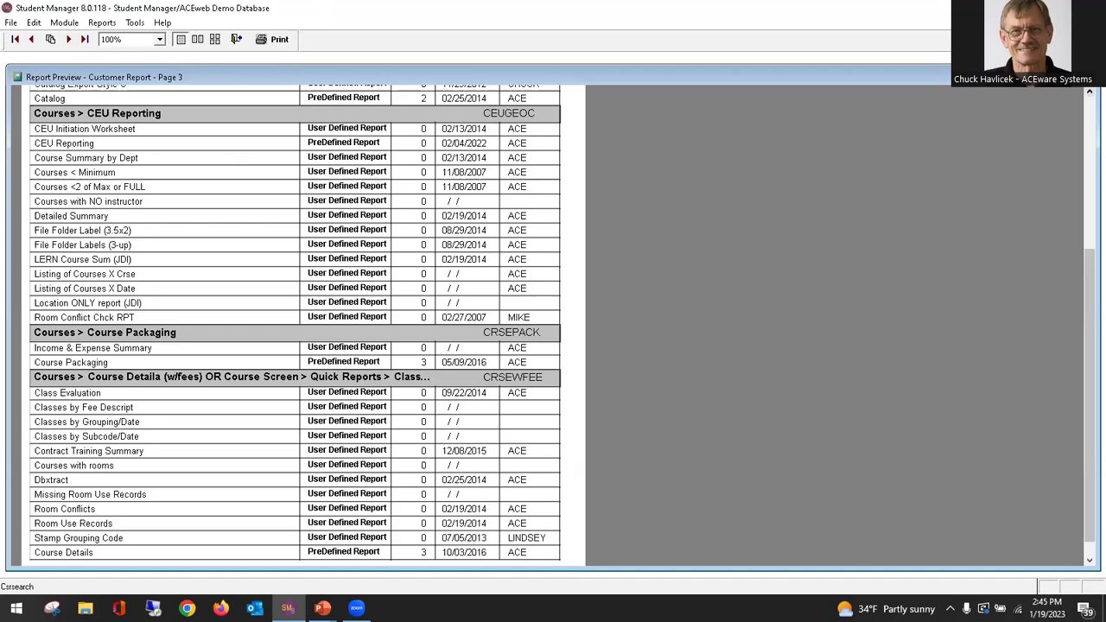
{"action": "key", "text": "Escape"}
Run the Deadbeat Report again with "Course Number Begins With" set to 22ACECRUISE and preview the additional report "NEW - All Reports w/Memo"
{"action": "left_click", "coordinate": [518, 475]}
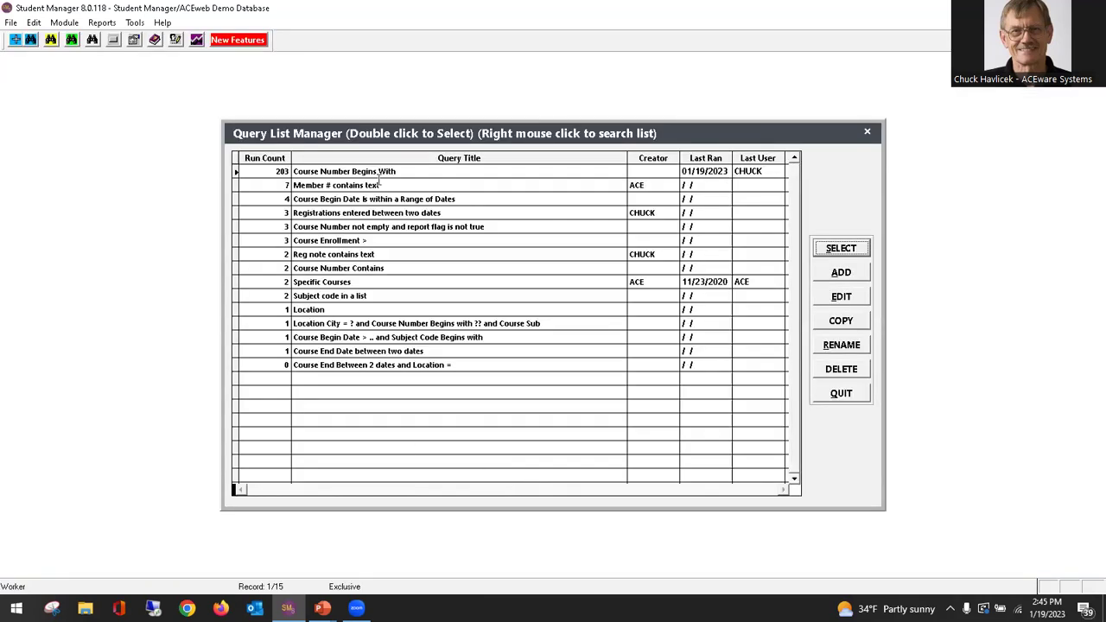
{"action": "left_click", "coordinate": [843, 250]}
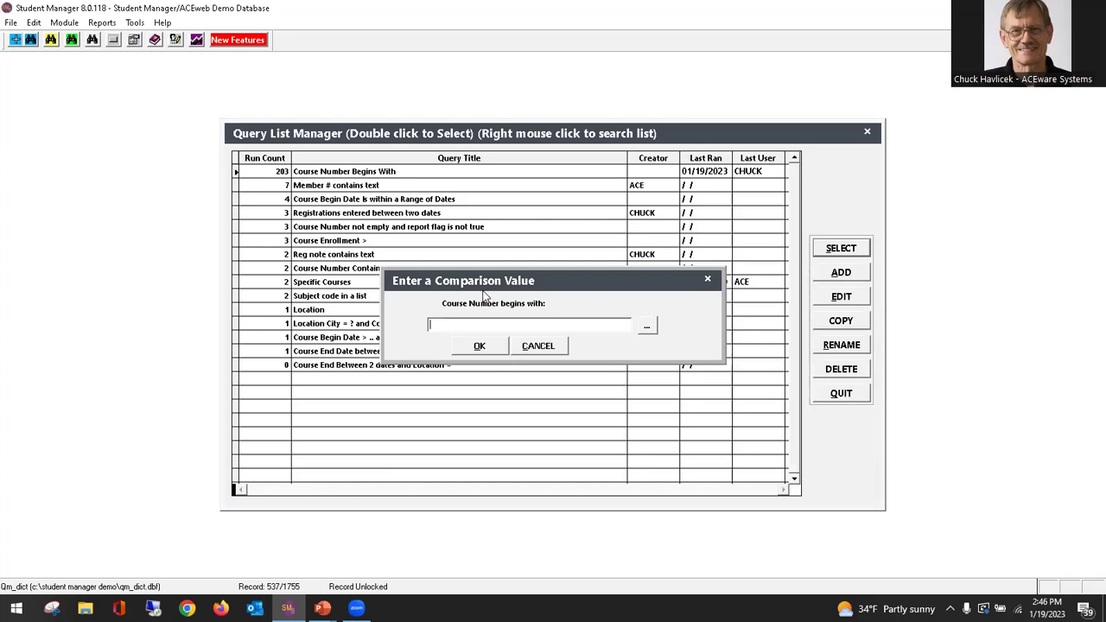
{"action": "type", "text": "22ACECRUISE"}
{"action": "left_click", "coordinate": [481, 347]}
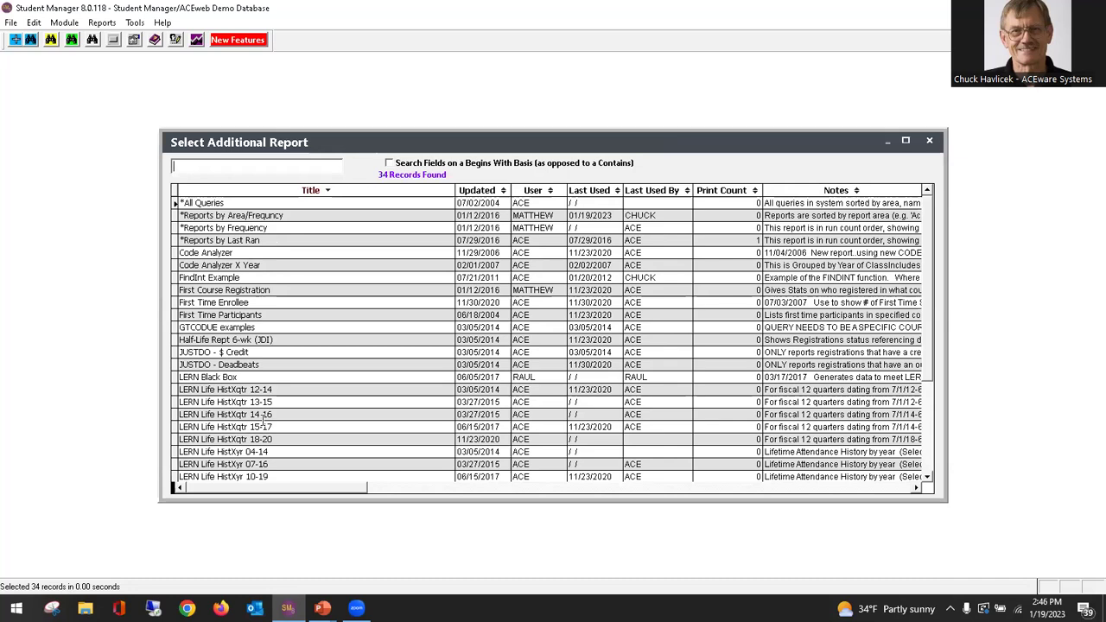
{"action": "type", "text": "n"}
{"action": "double_click", "coordinate": [245, 444]}
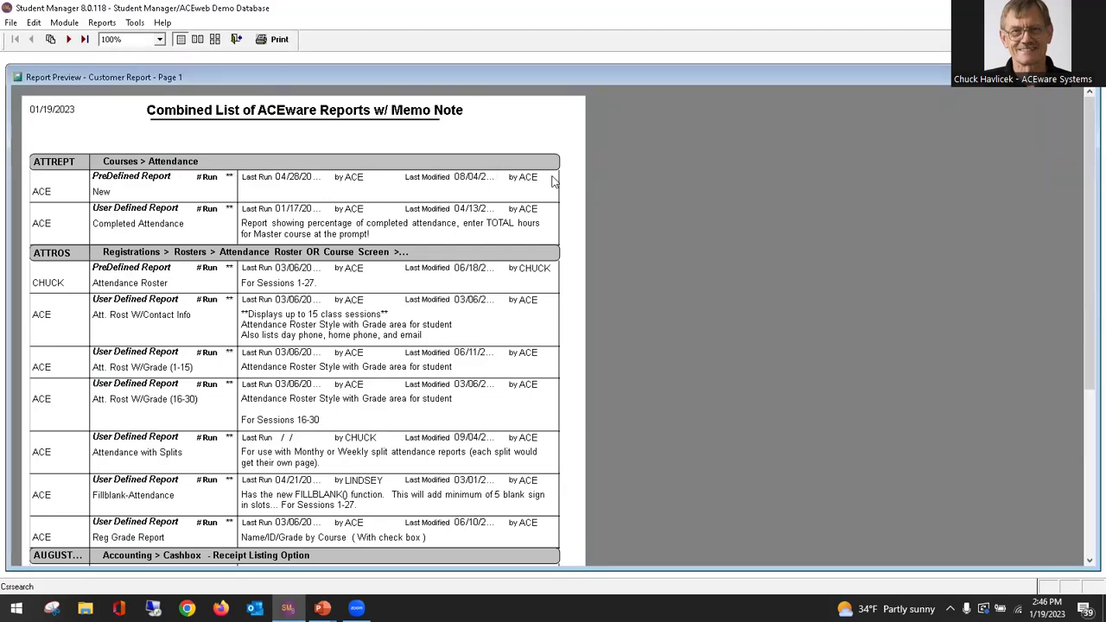
Review the first page of the "Combined List of ACEware Reports w/ Memo Note" preview and close the preview
{"action": "scroll", "coordinate": [356, 216], "scroll_direction": "down", "scroll_amount": 1}
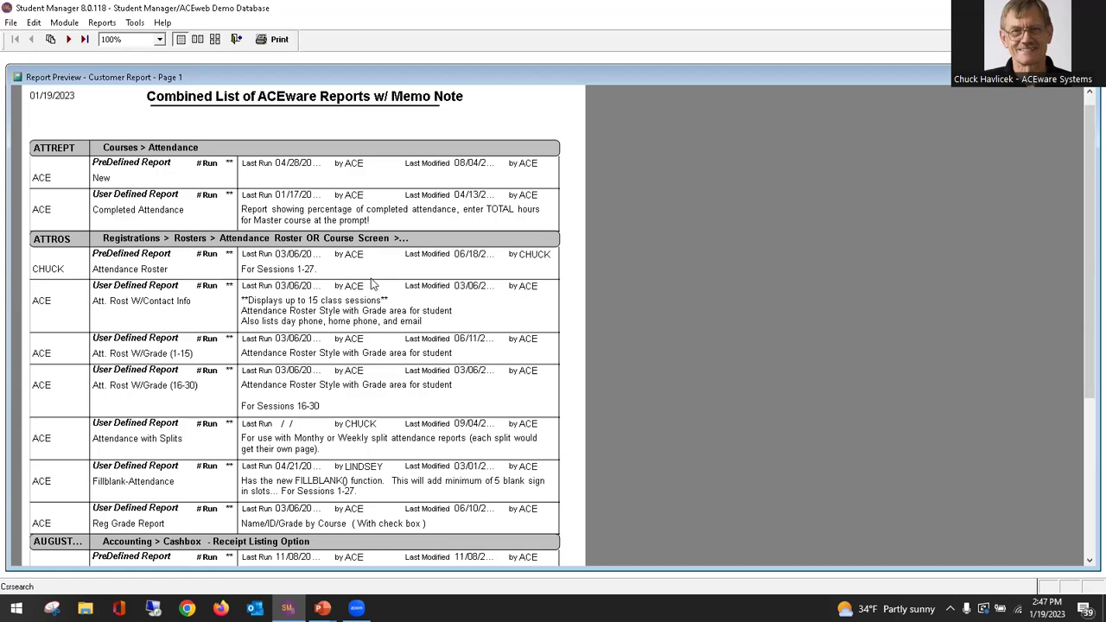
{"action": "scroll", "coordinate": [385, 264], "scroll_direction": "down", "scroll_amount": 1}
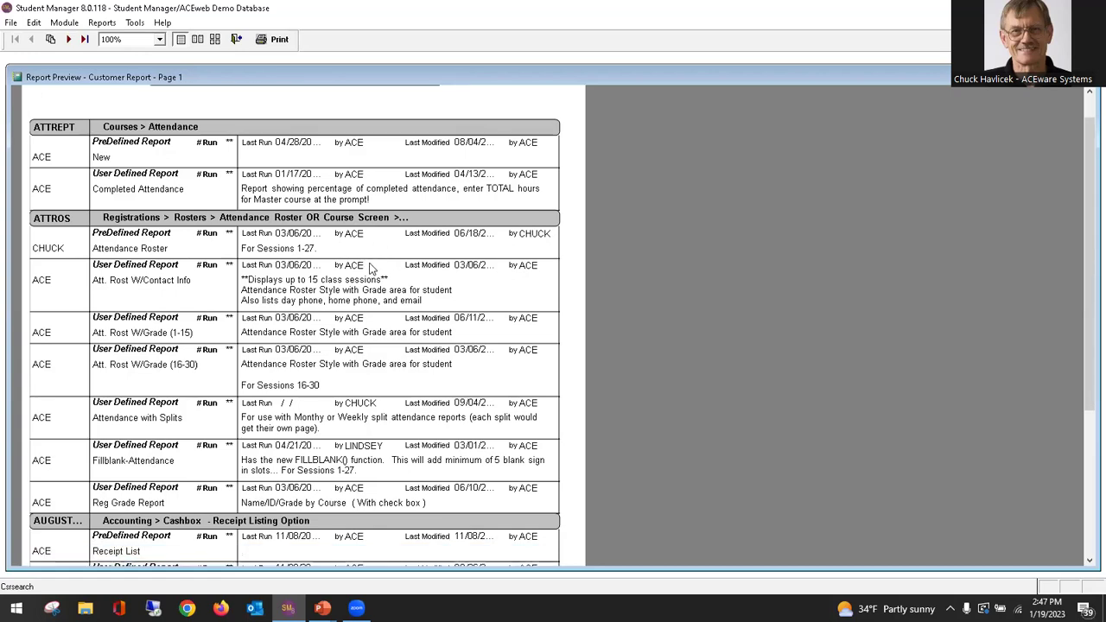
{"action": "scroll", "coordinate": [343, 298], "scroll_direction": "down", "scroll_amount": 1}
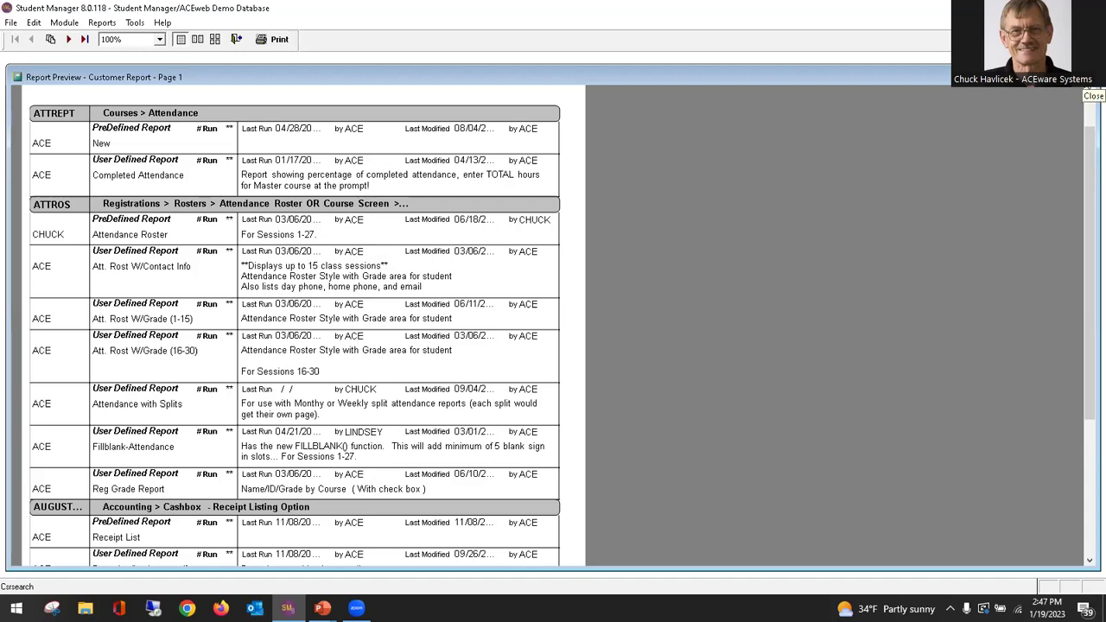
{"action": "left_click", "coordinate": [1093, 76]}
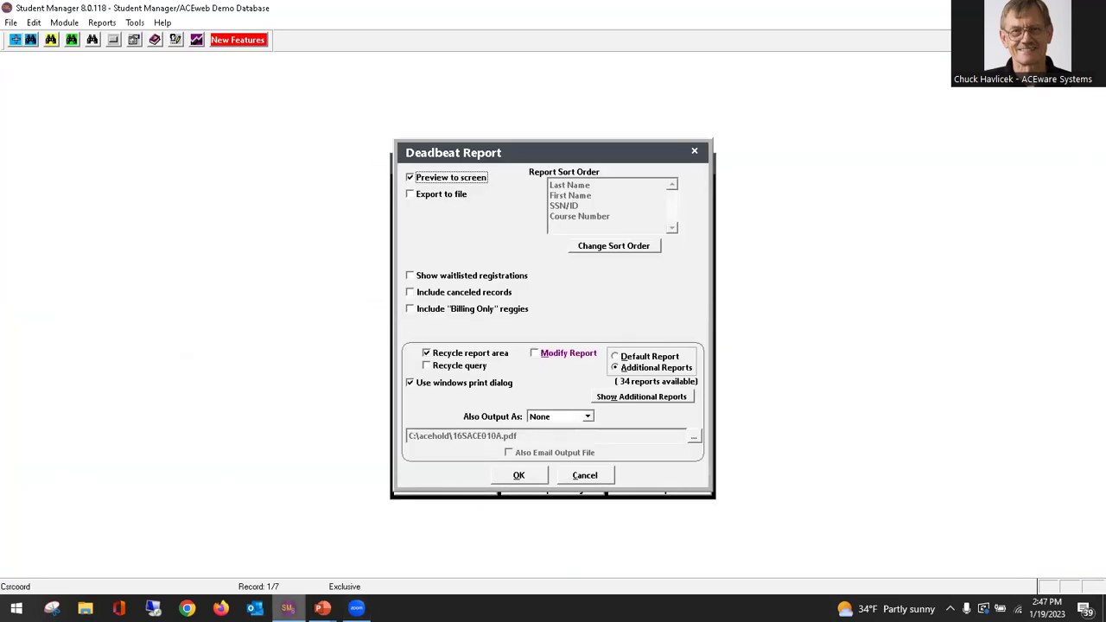
Switch to the PowerPoint slide show and advance from Report Management to the SOPs slide
{"action": "mouse_move", "coordinate": [356, 607]}
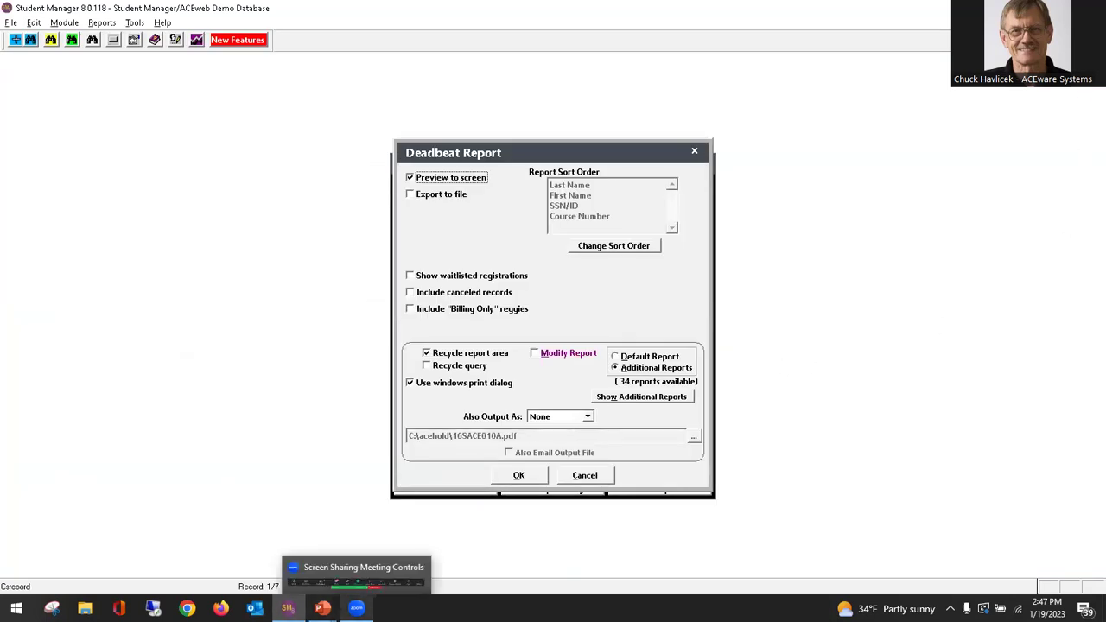
{"action": "key", "text": "alt+Tab"}
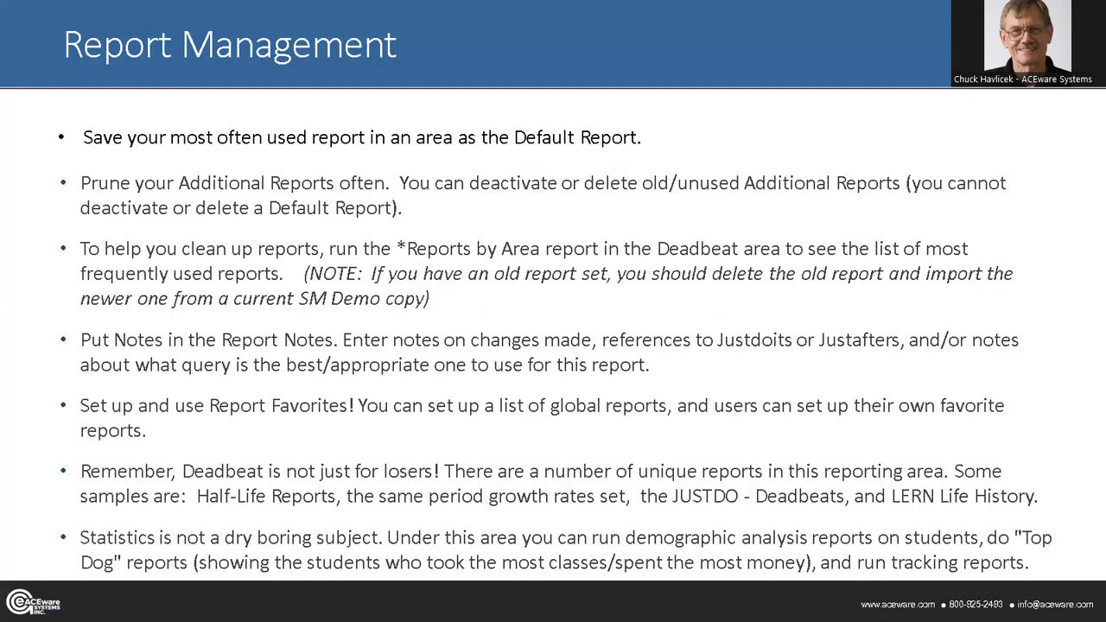
{"action": "left_click", "coordinate": [379, 575]}
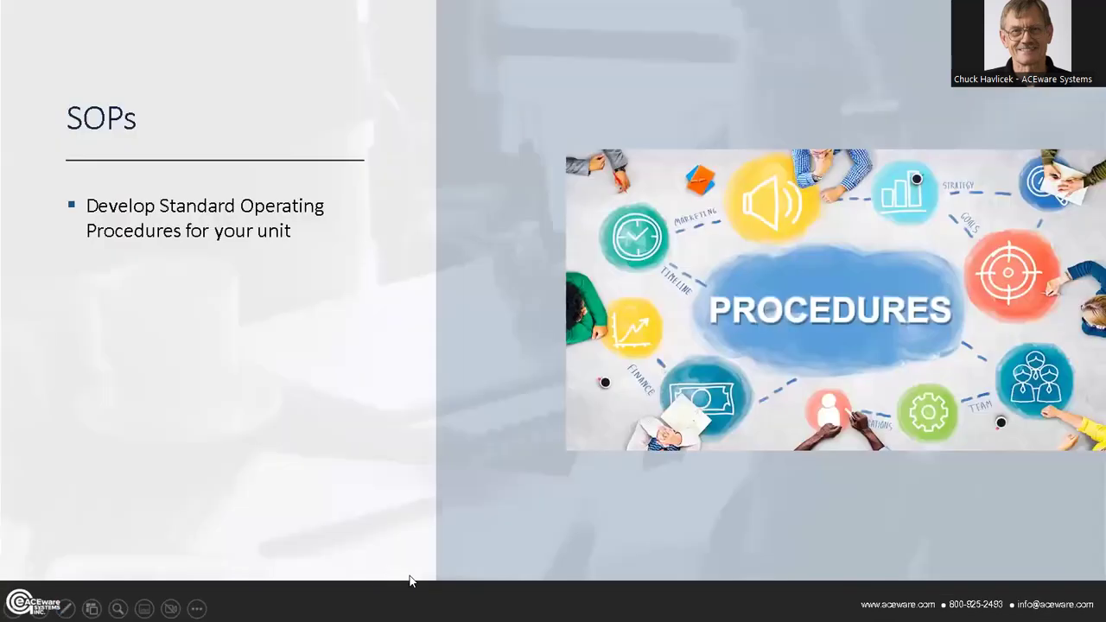
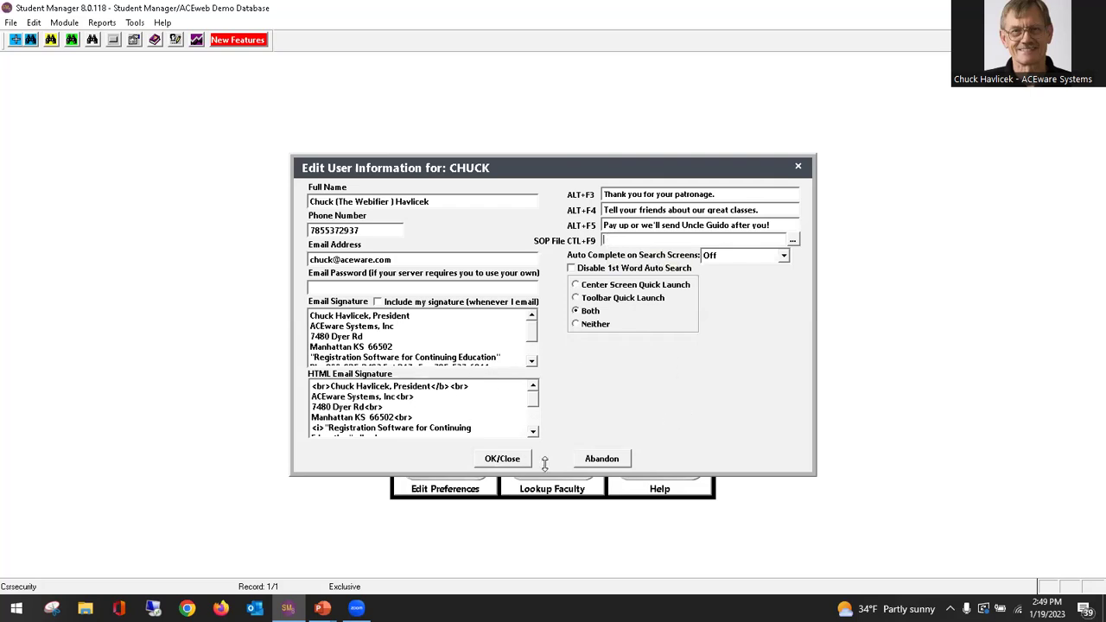
Abandon the user information edit, return to the PowerPoint slide show, and advance past Standard Operating Procedures to the hidden gems slide
{"action": "left_click", "coordinate": [612, 463]}
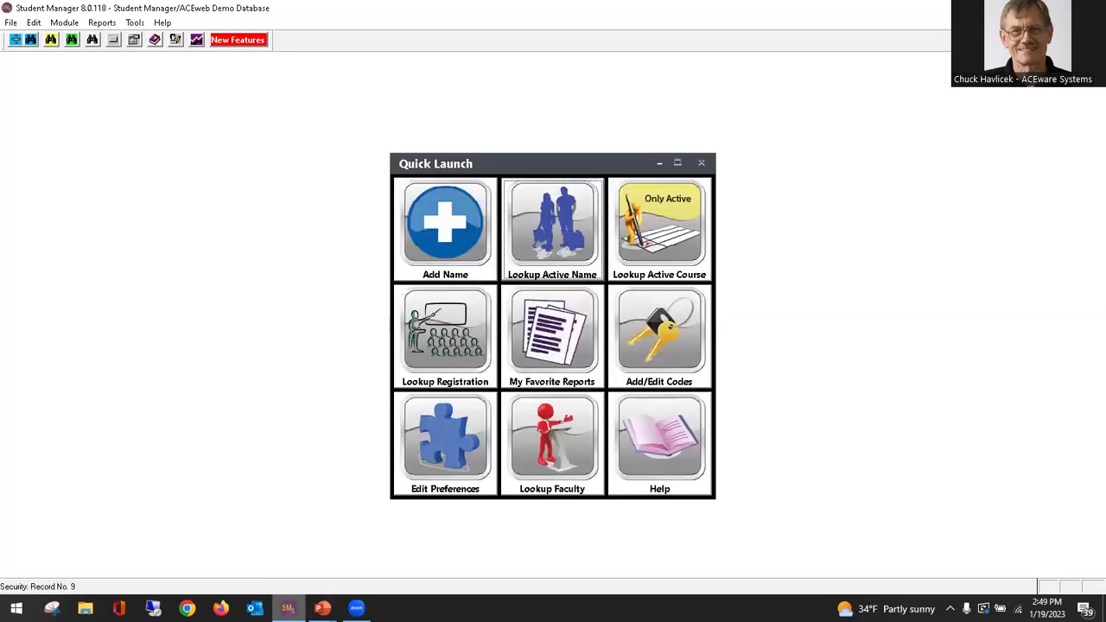
{"action": "mouse_move", "coordinate": [314, 596]}
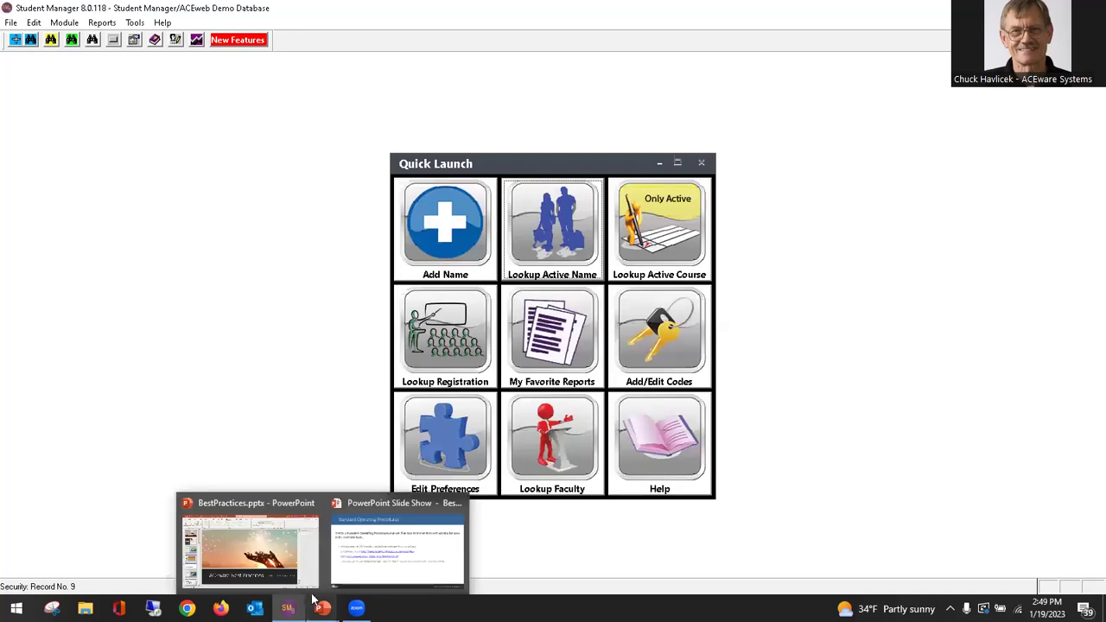
{"action": "left_click", "coordinate": [363, 532]}
{"action": "left_click", "coordinate": [396, 521]}
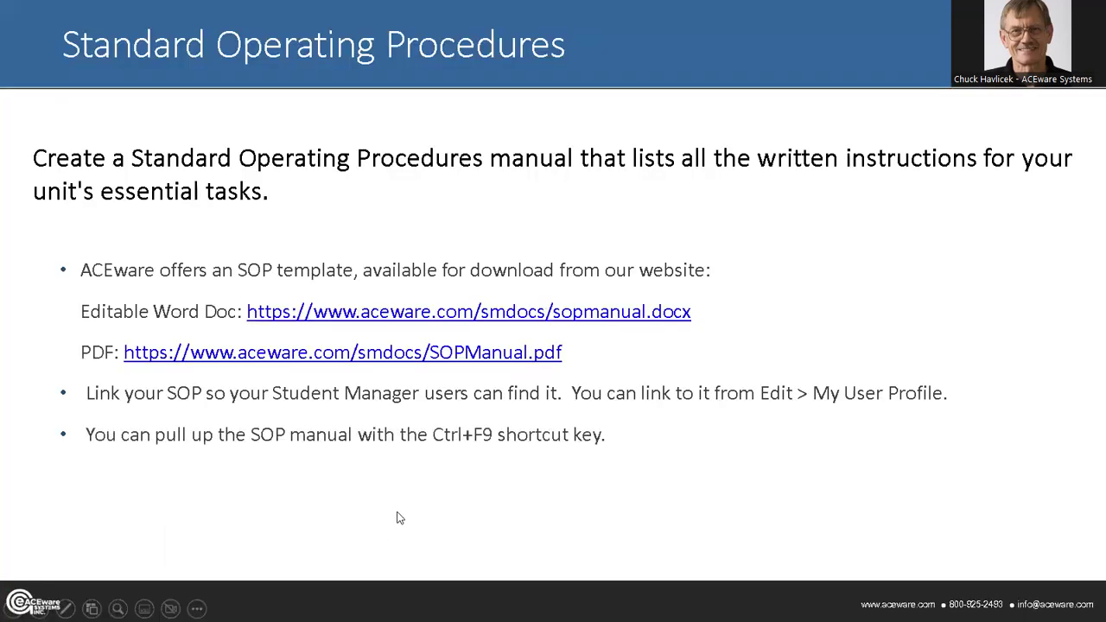
{"action": "left_click", "coordinate": [471, 460]}
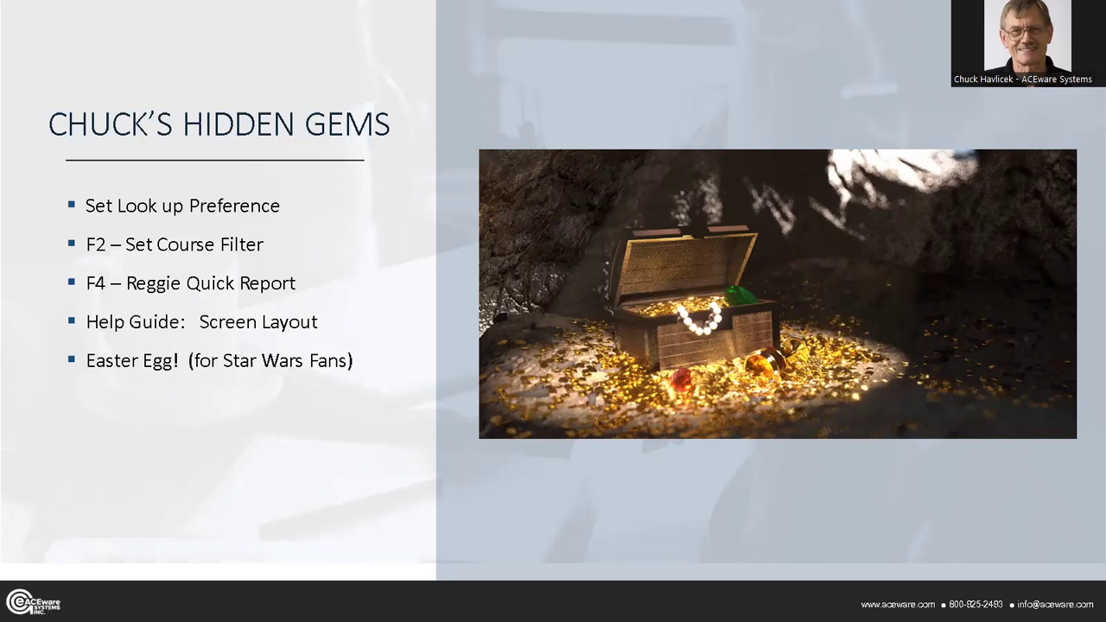
Switch to Student Manager, display the list of active courses, and close the course search
{"action": "key", "text": "alt+Tab"}
{"action": "left_click", "coordinate": [674, 209]}
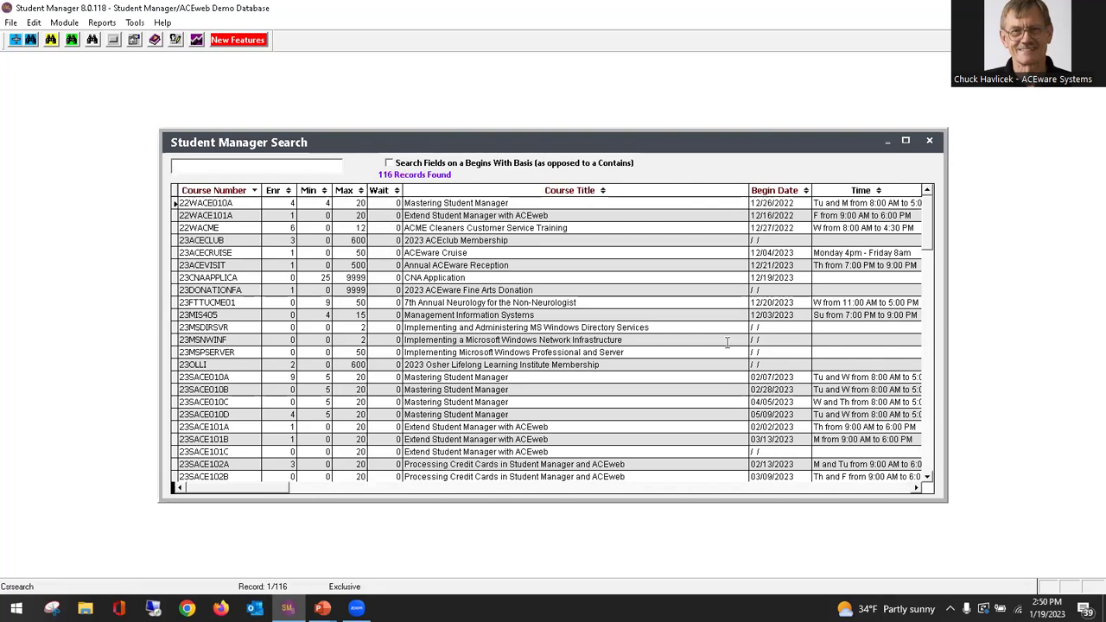
{"action": "left_click", "coordinate": [930, 142]}
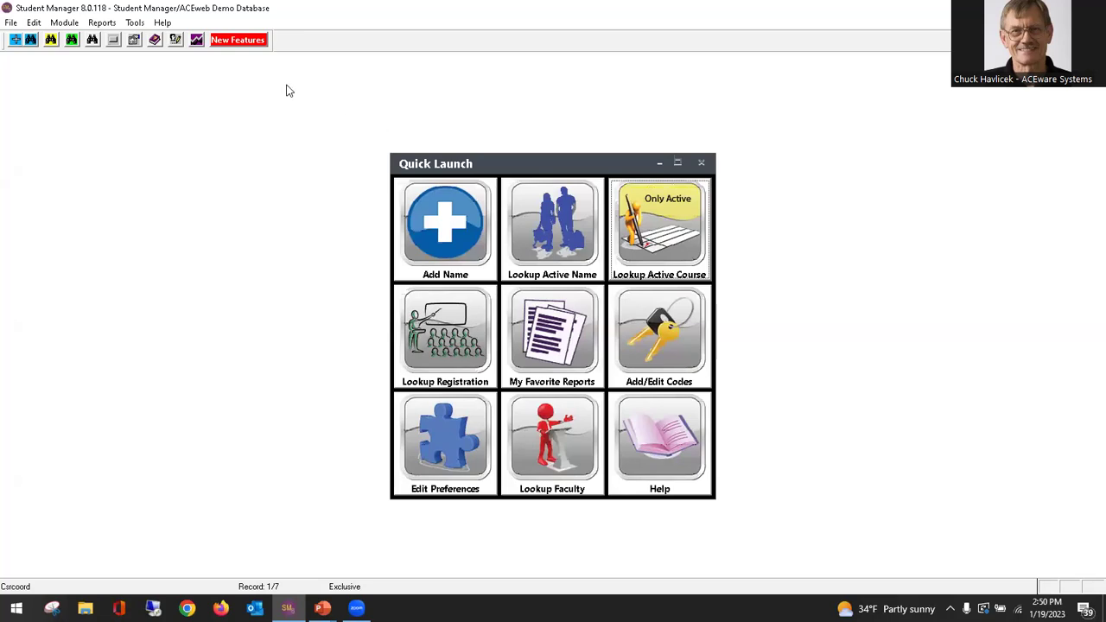
Set a course filter from the Quick List Enrollment Report, using View All (No date range) and the presenter's last name as Course Coordinator
{"action": "key", "text": "Return"}
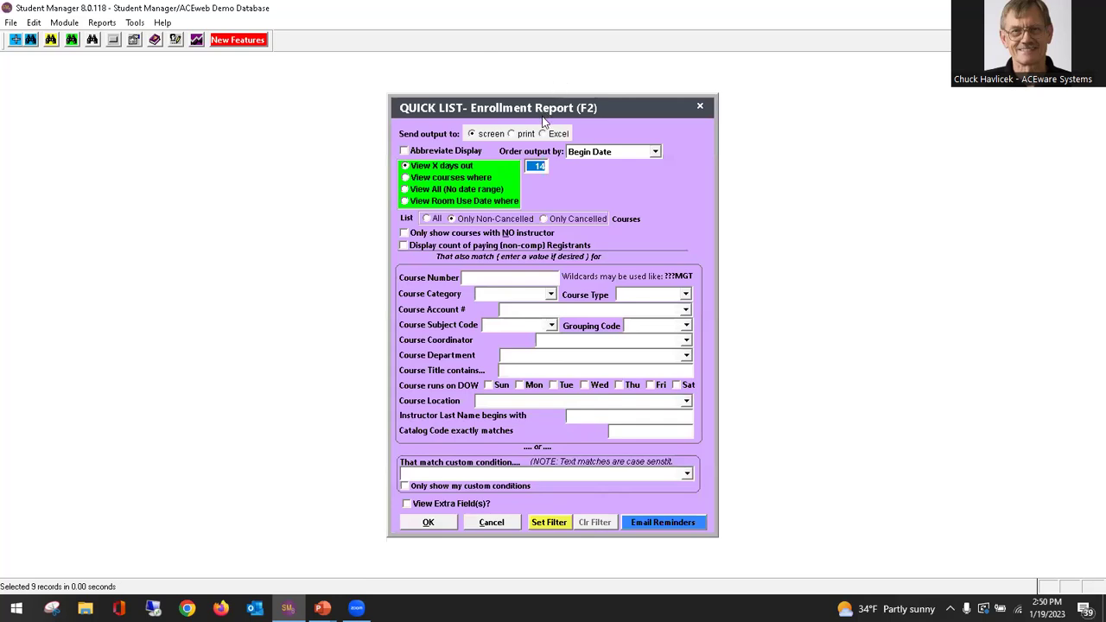
{"action": "left_click", "coordinate": [409, 190]}
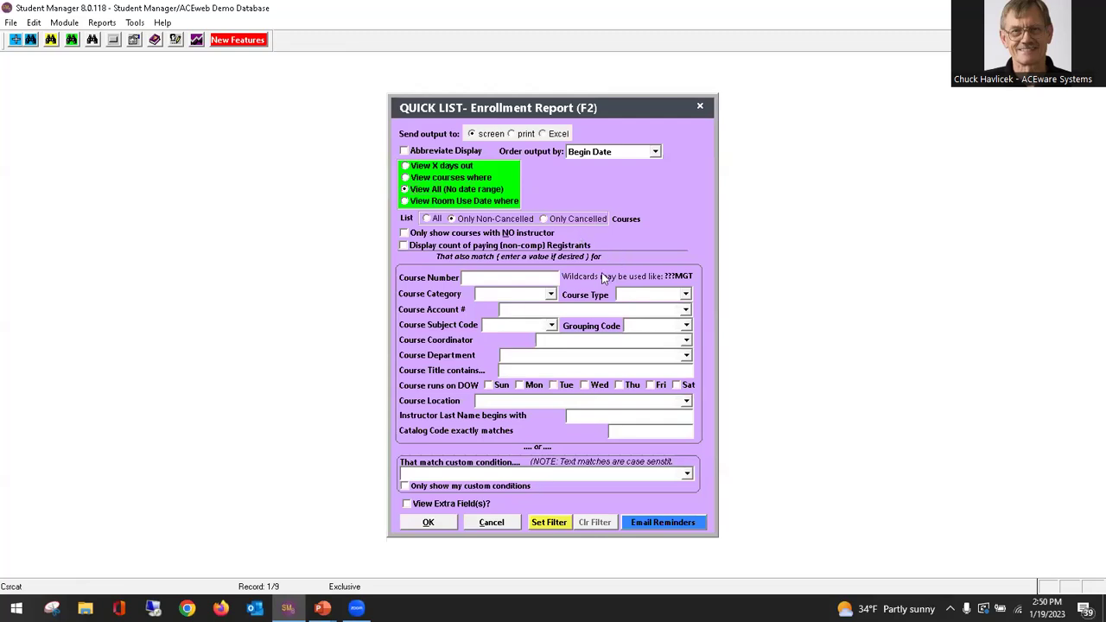
{"action": "left_click", "coordinate": [627, 342]}
{"action": "left_click", "coordinate": [566, 383]}
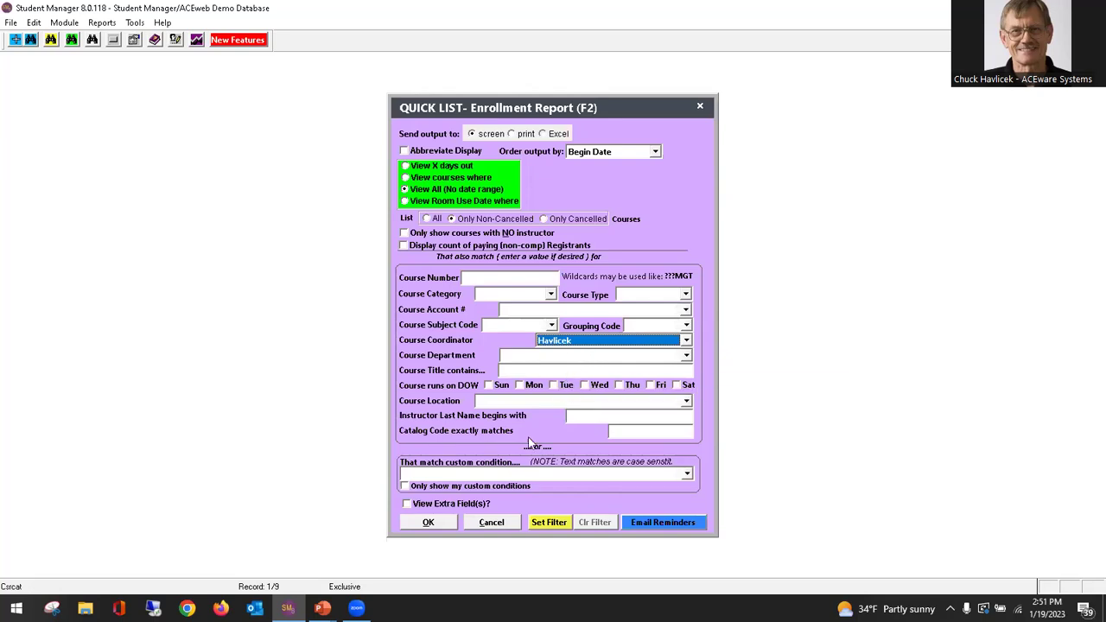
{"action": "mouse_move", "coordinate": [497, 475]}
{"action": "left_click", "coordinate": [551, 521]}
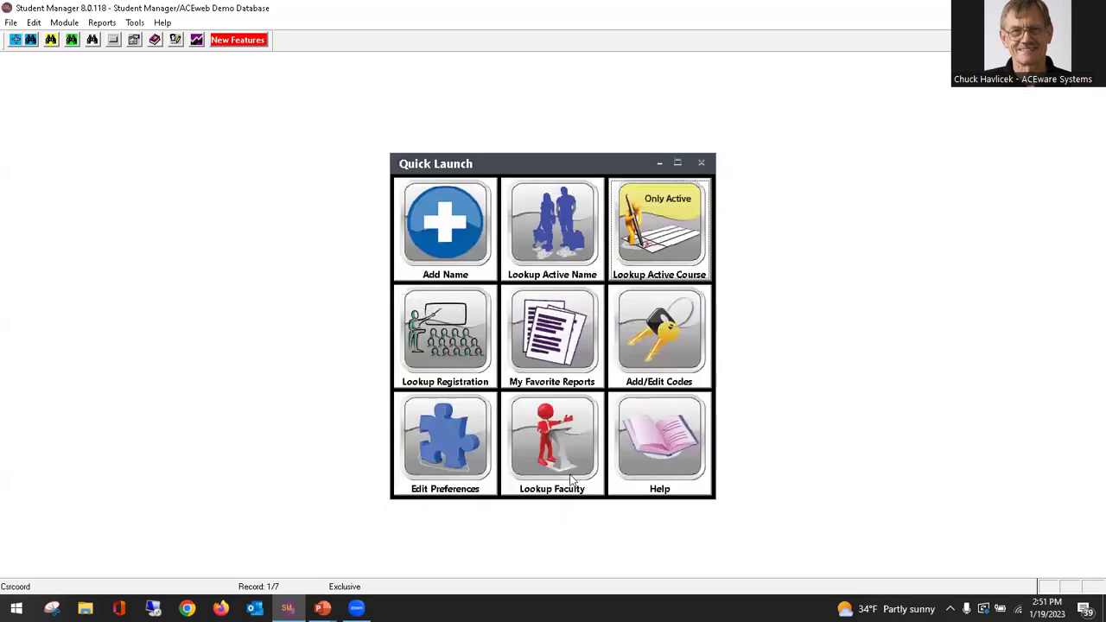
Look up the active courses with the coordinator filter applied, make the search window taller, and close it
{"action": "left_click", "coordinate": [658, 275]}
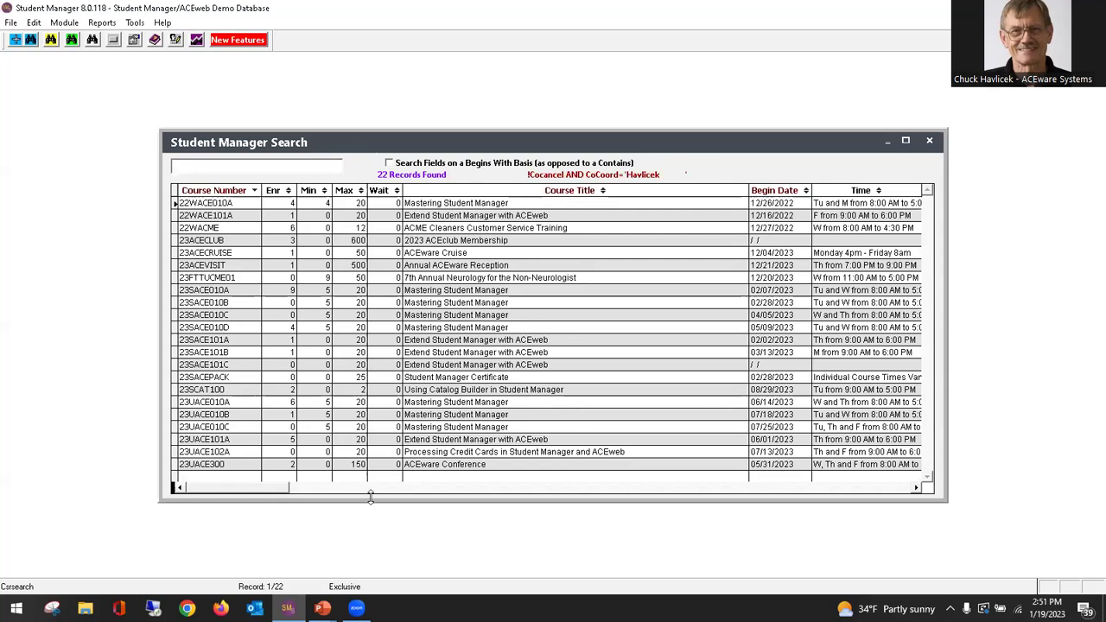
{"action": "left_click_drag", "start_coordinate": [370, 497], "coordinate": [374, 542]}
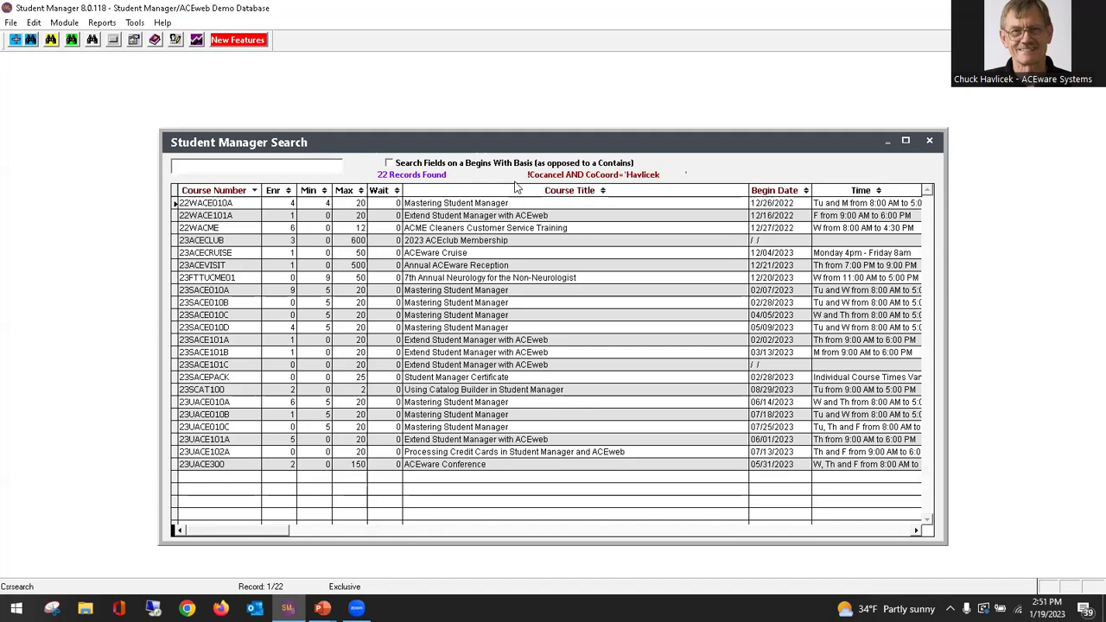
{"action": "left_click", "coordinate": [929, 140]}
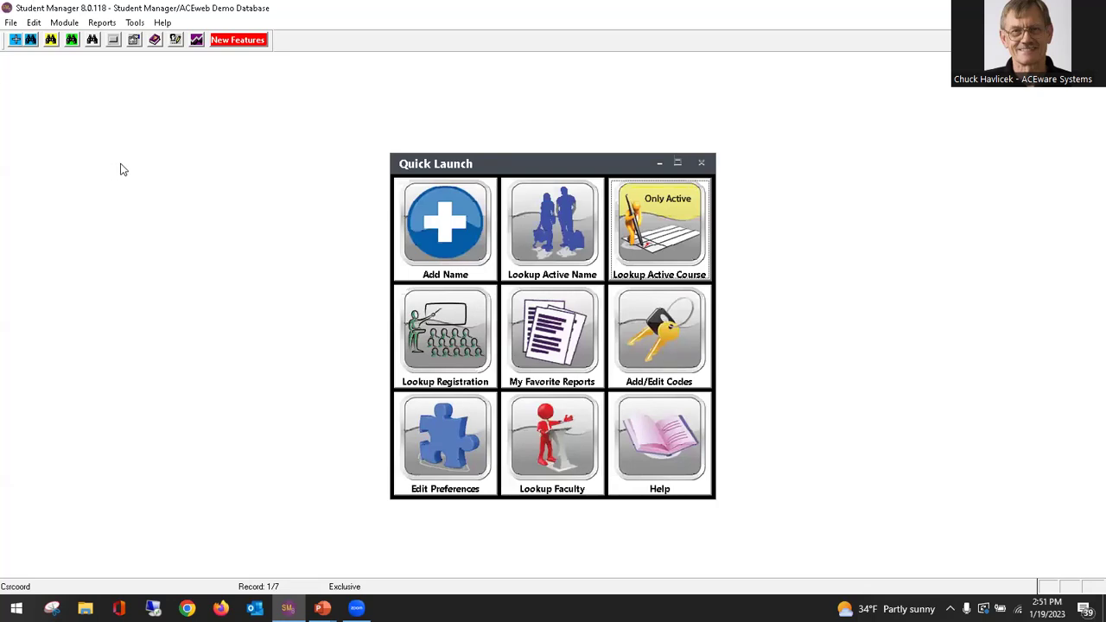
Clear the course filter, list all courses with the Quick List Enrollment Report, and close the class list
{"action": "key", "text": "F2"}
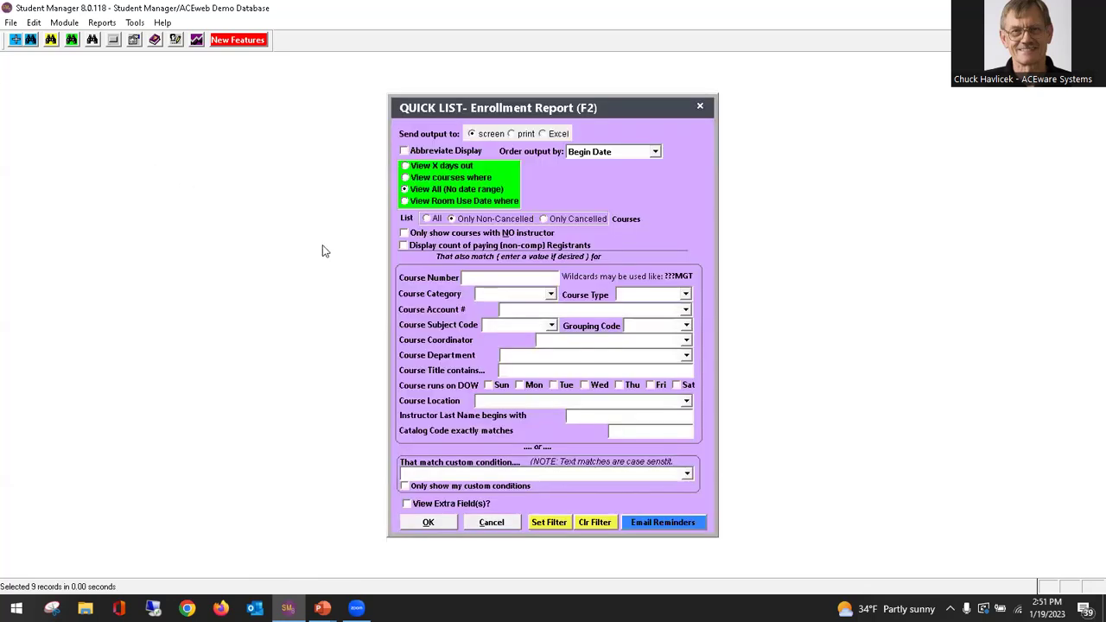
{"action": "left_click", "coordinate": [596, 524]}
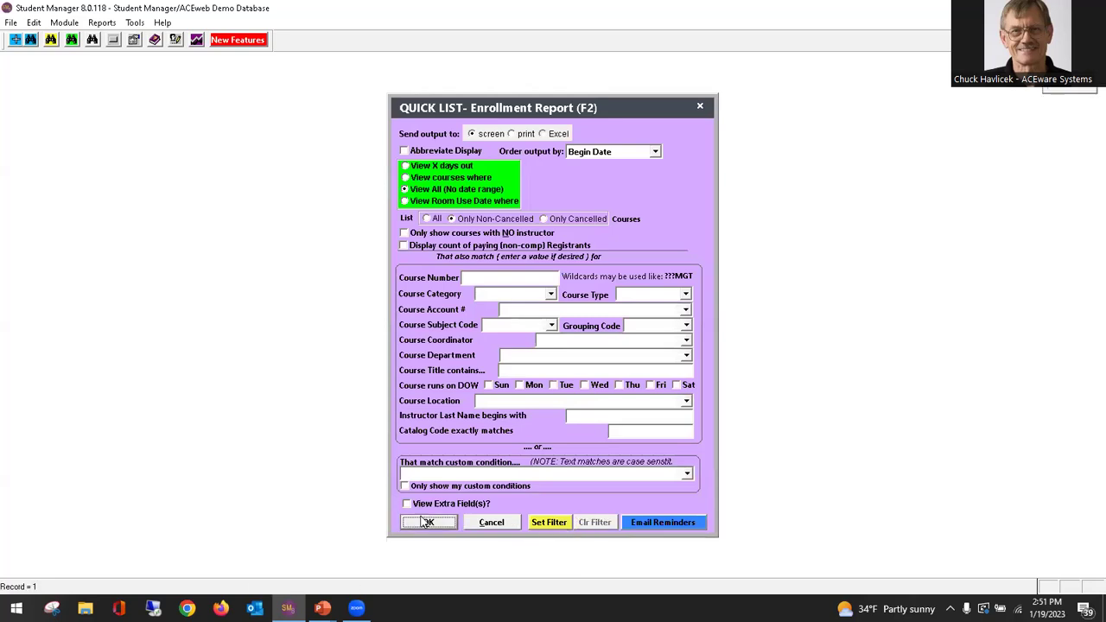
{"action": "key", "text": "Return"}
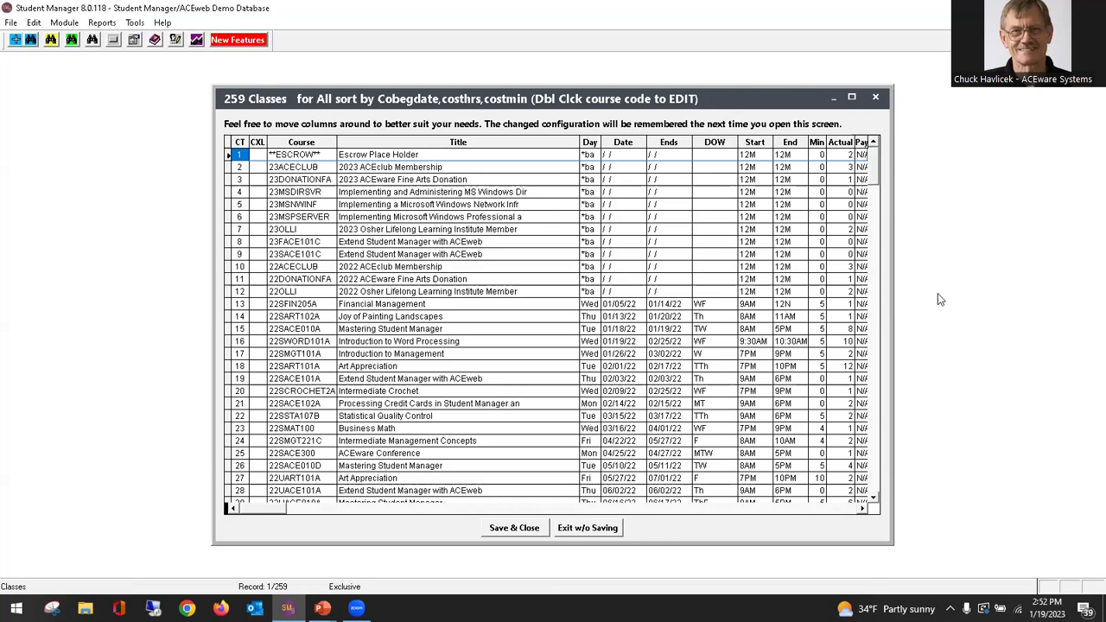
{"action": "left_click", "coordinate": [875, 96]}
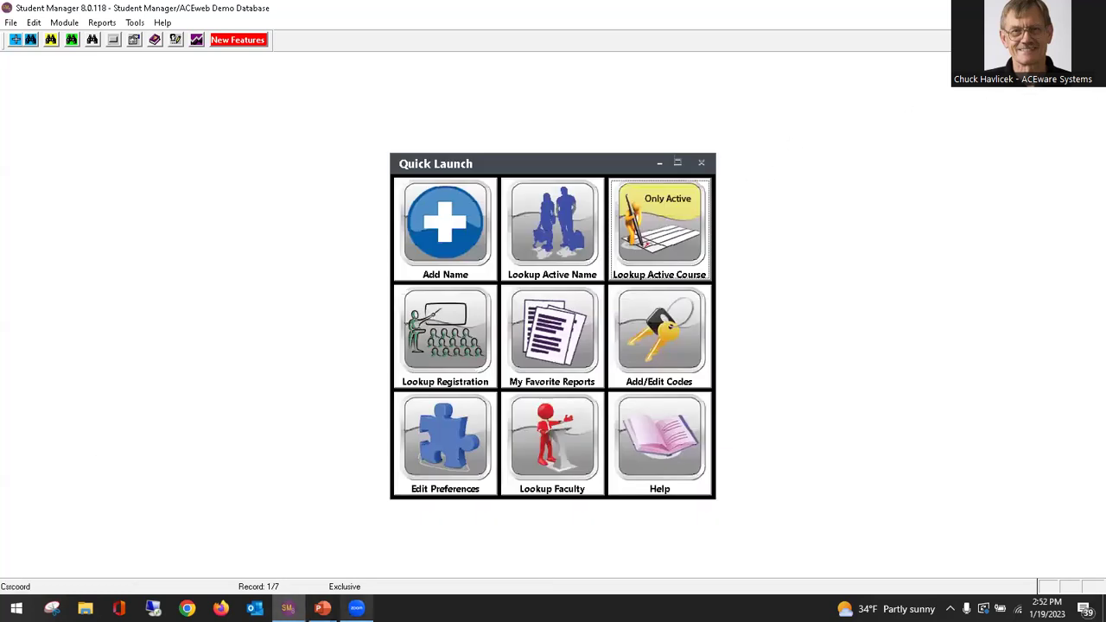
Run the Quick List Enrollment Report for courses up to 14 days out and widen the class list to show the Instructor column
{"action": "mouse_move", "coordinate": [322, 608]}
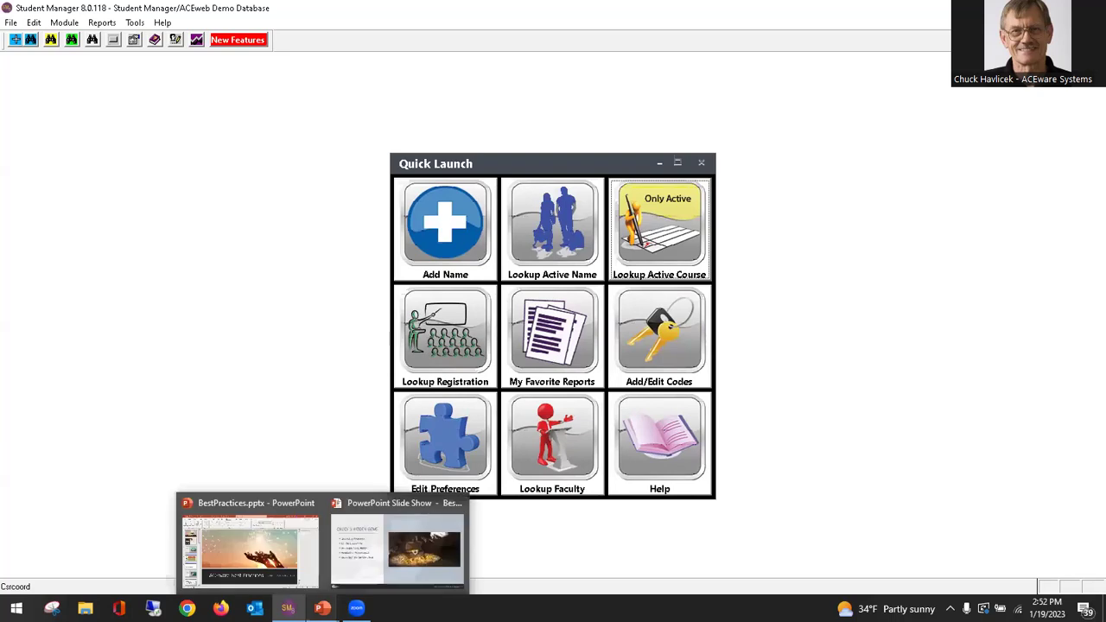
{"action": "mouse_move", "coordinate": [356, 608]}
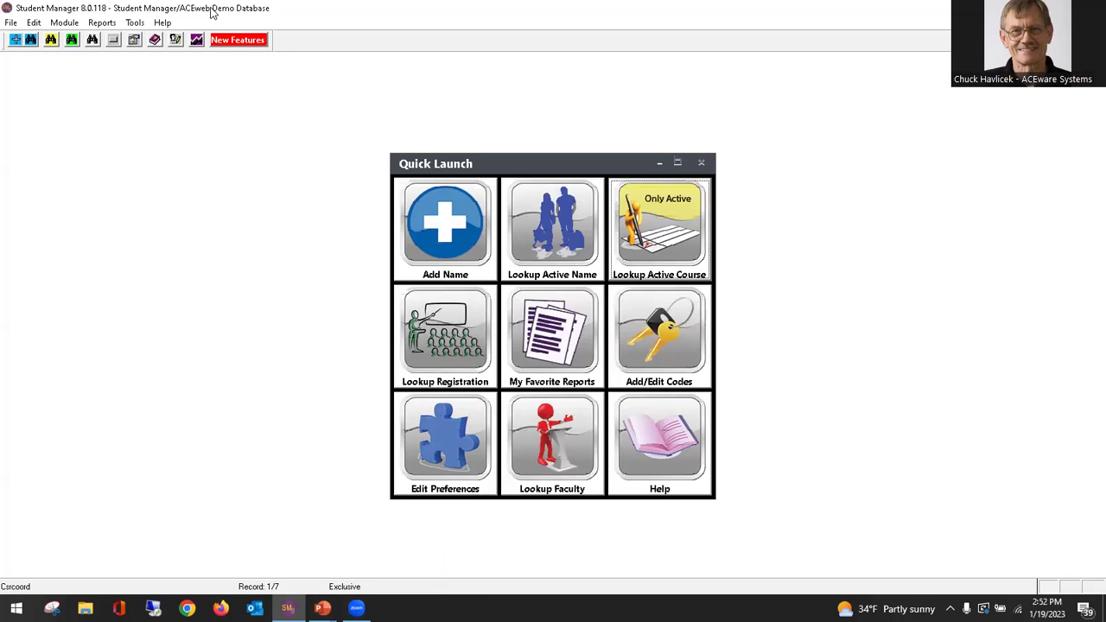
{"action": "key", "text": "F2"}
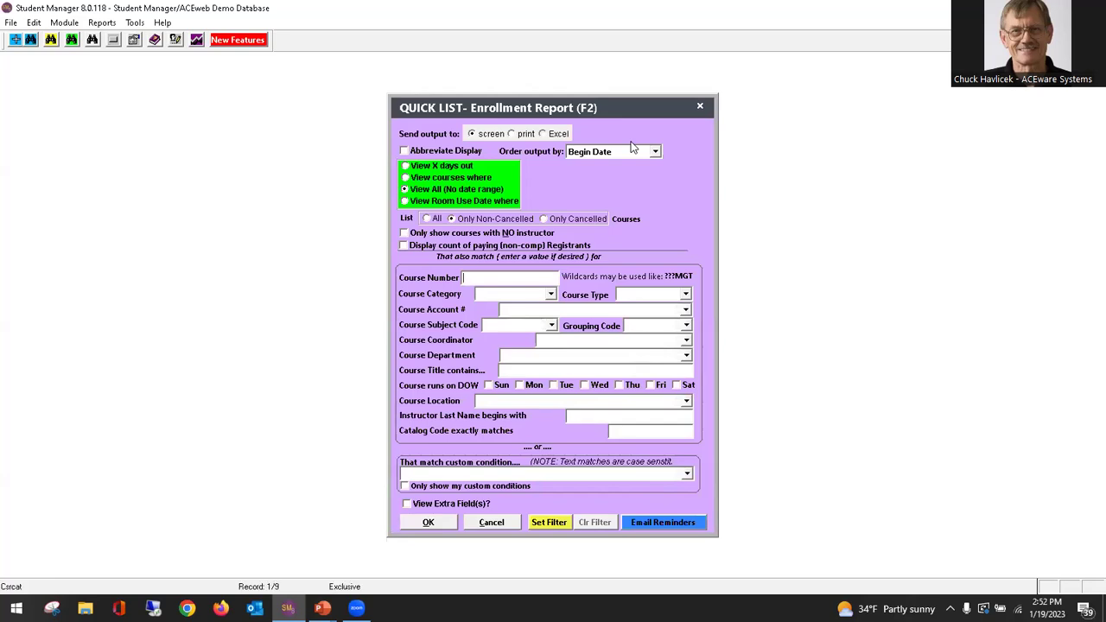
{"action": "left_click", "coordinate": [413, 163]}
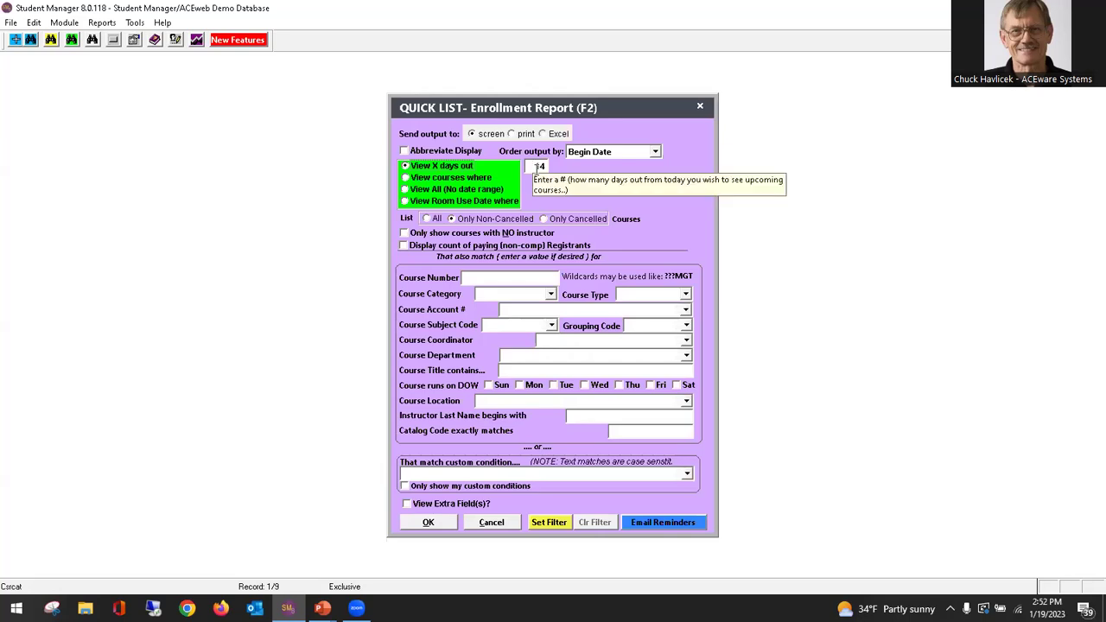
{"action": "left_click", "coordinate": [427, 522]}
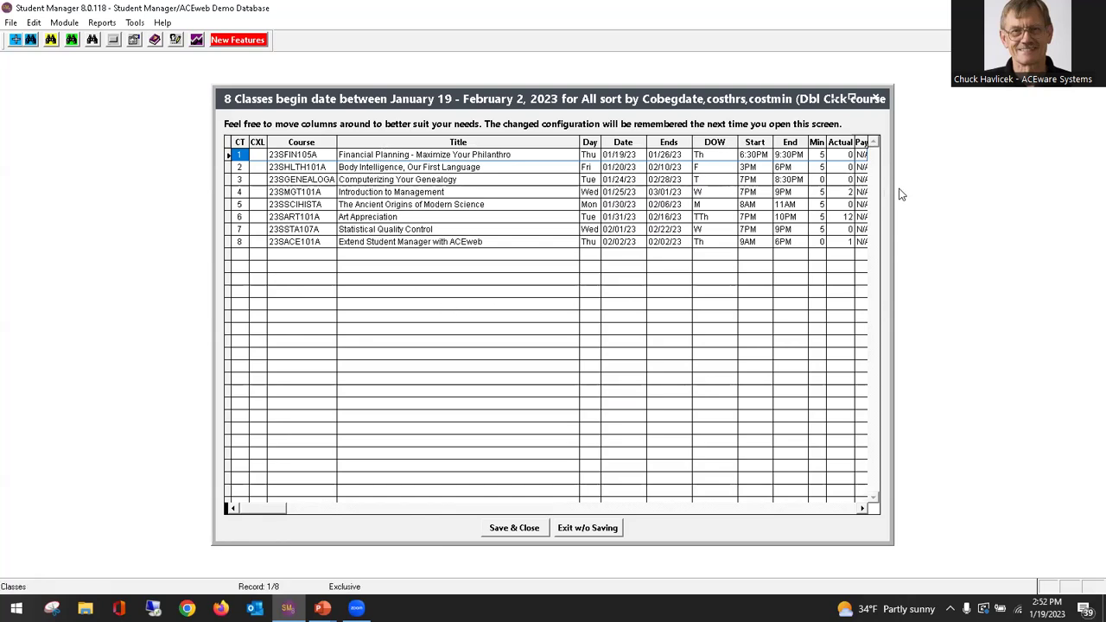
{"action": "left_click_drag", "start_coordinate": [890, 196], "coordinate": [1047, 233]}
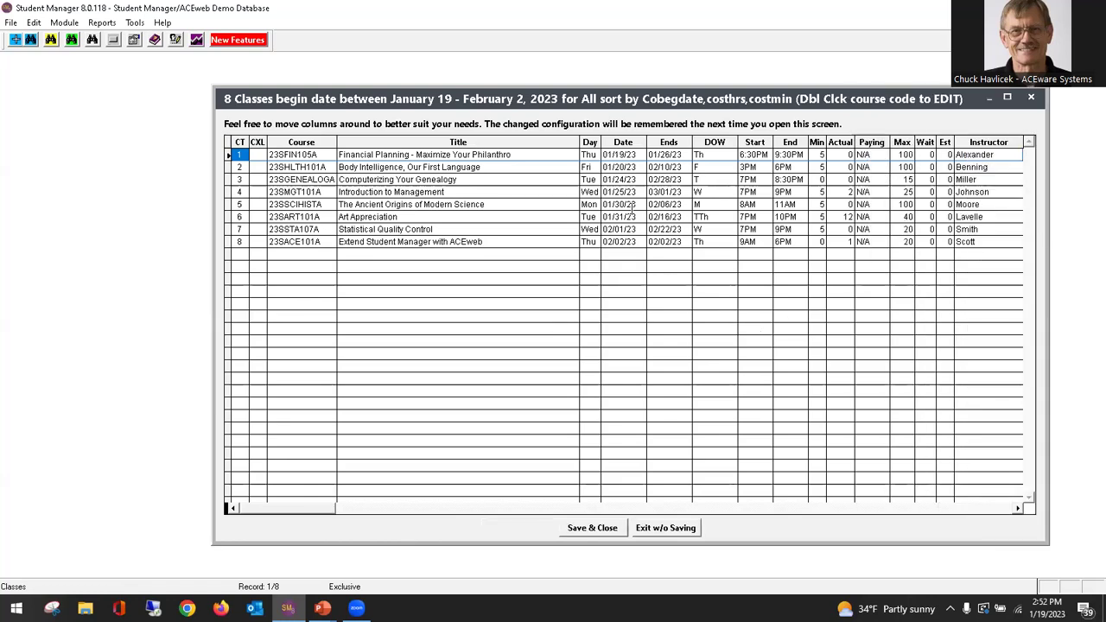
{"action": "left_click_drag", "start_coordinate": [582, 99], "coordinate": [507, 105]}
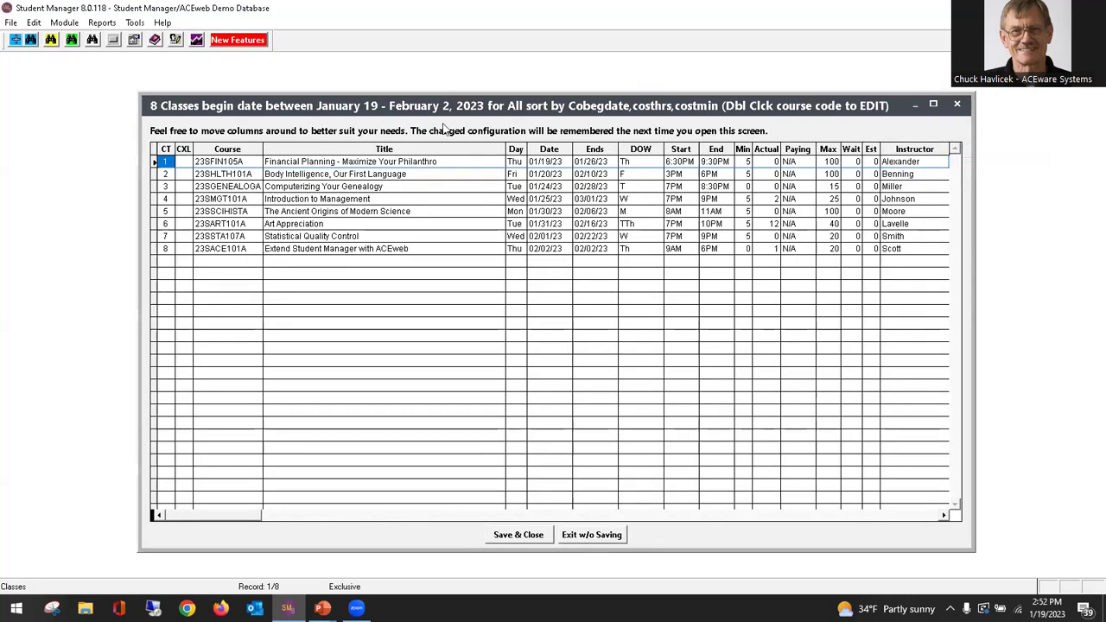
Open course 23SHLTH101A from the class list, abandon its edit screen, and close the list
{"action": "double_click", "coordinate": [223, 174]}
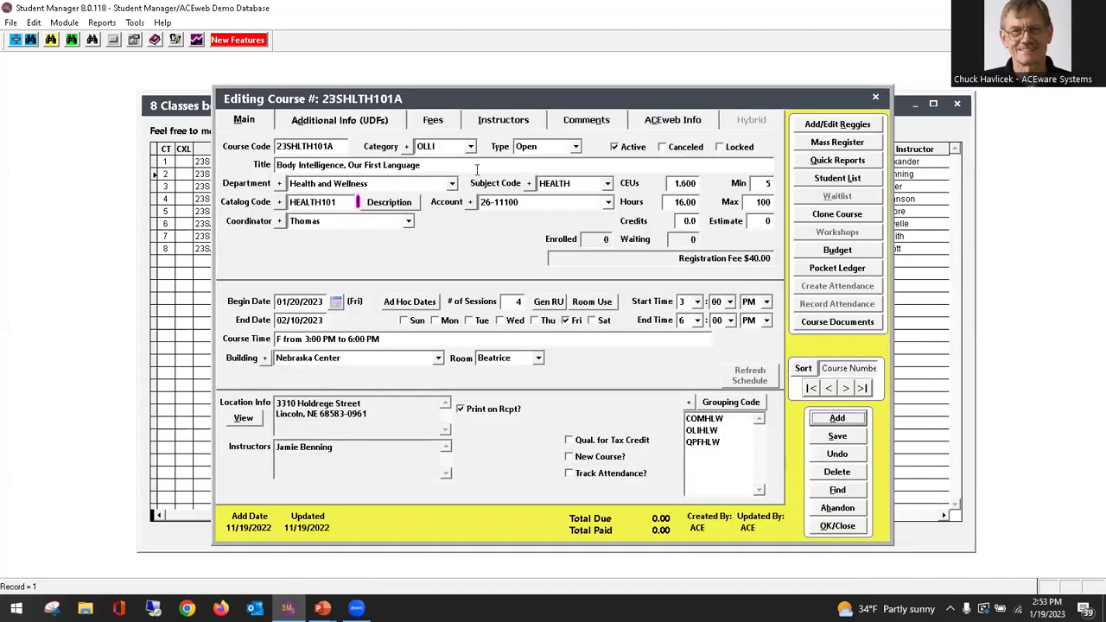
{"action": "left_click", "coordinate": [848, 510]}
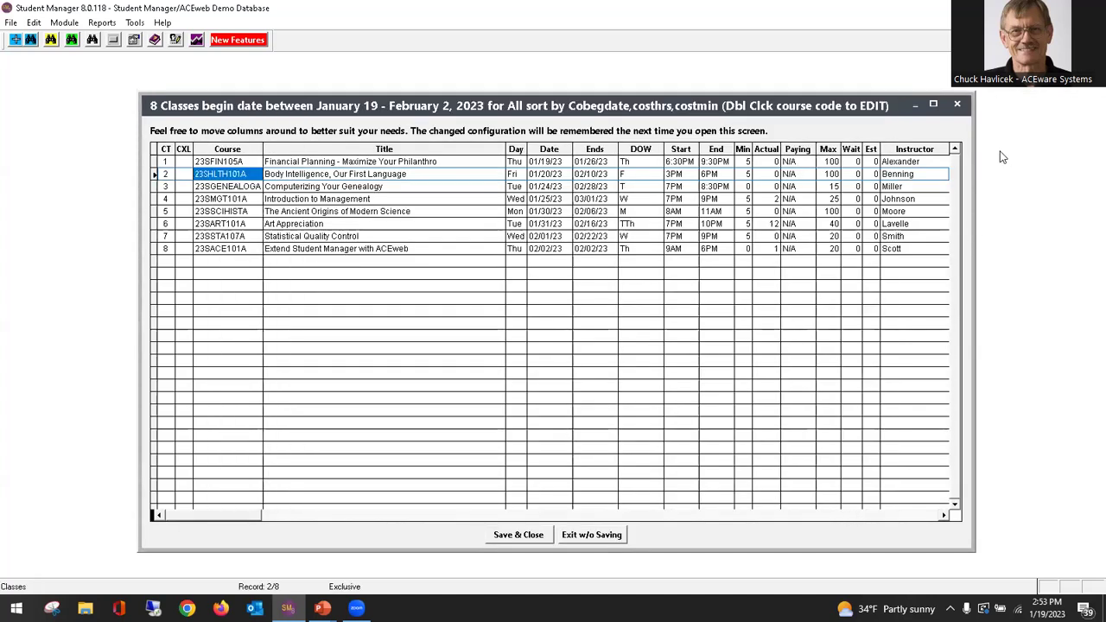
{"action": "left_click", "coordinate": [959, 104]}
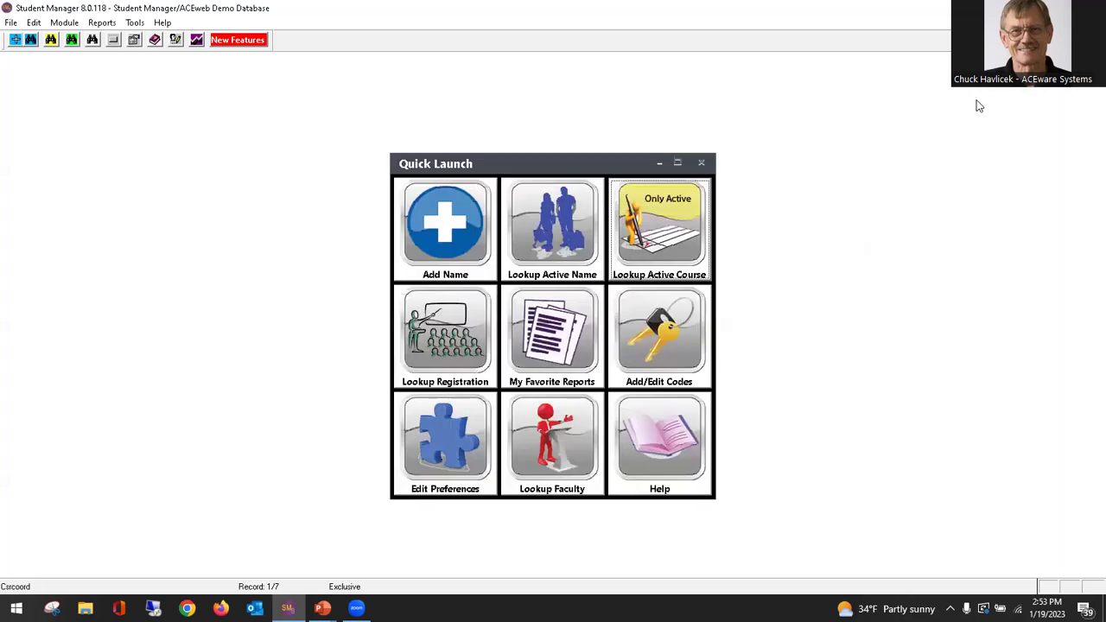
Run the Quick List Enrollment Report with no date range for one course coordinator and make the class list window taller
{"action": "key", "text": "F2"}
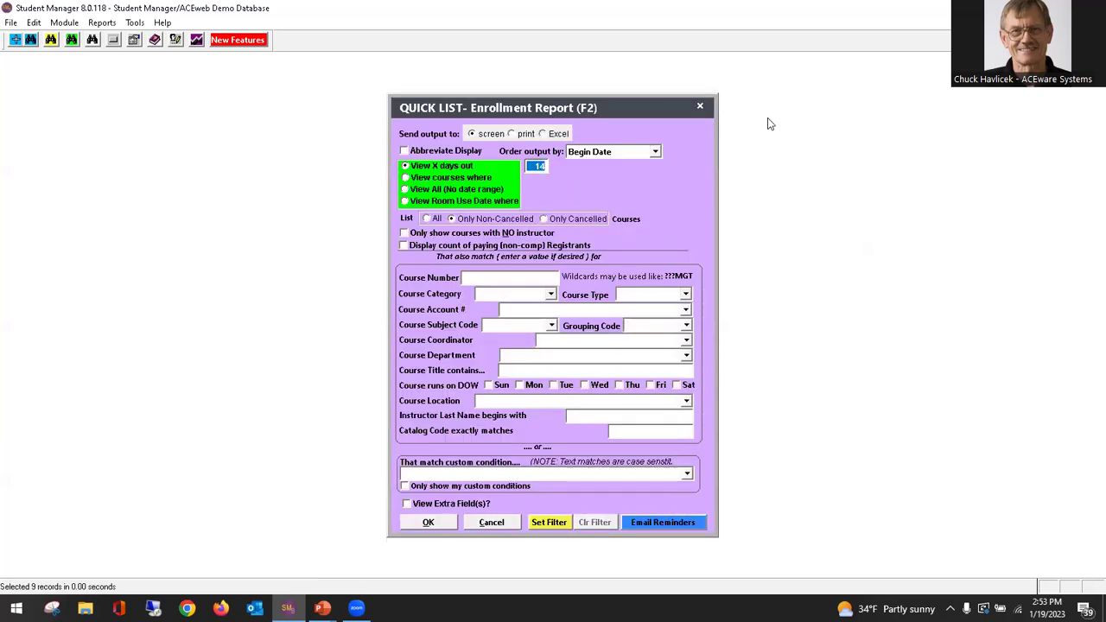
{"action": "left_click", "coordinate": [415, 189]}
{"action": "left_click", "coordinate": [687, 340]}
{"action": "left_click", "coordinate": [665, 379]}
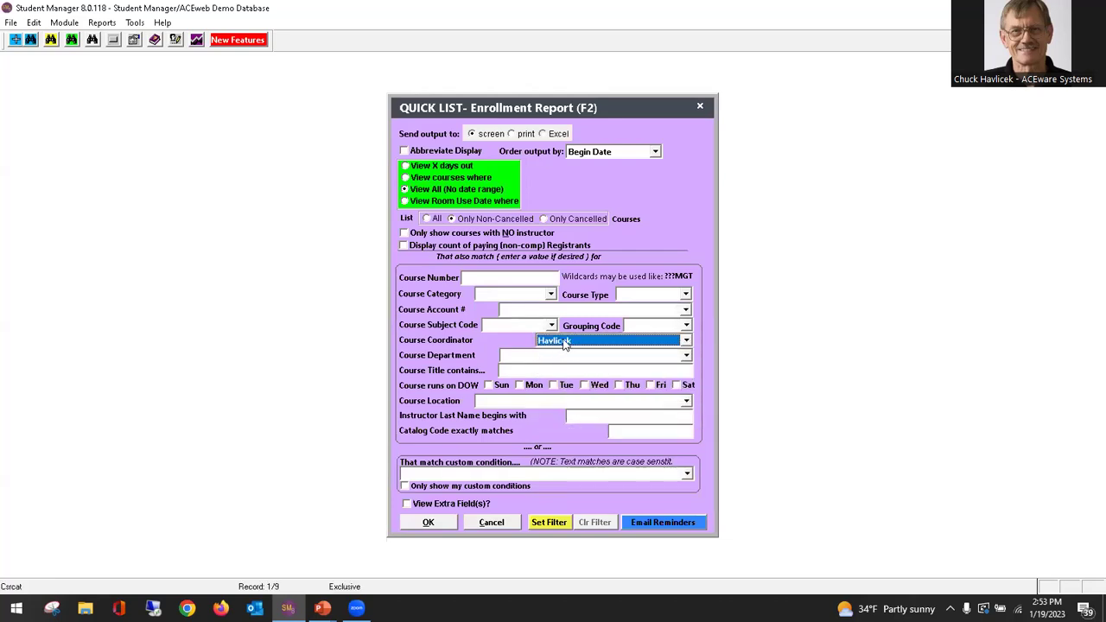
{"action": "left_click", "coordinate": [432, 523]}
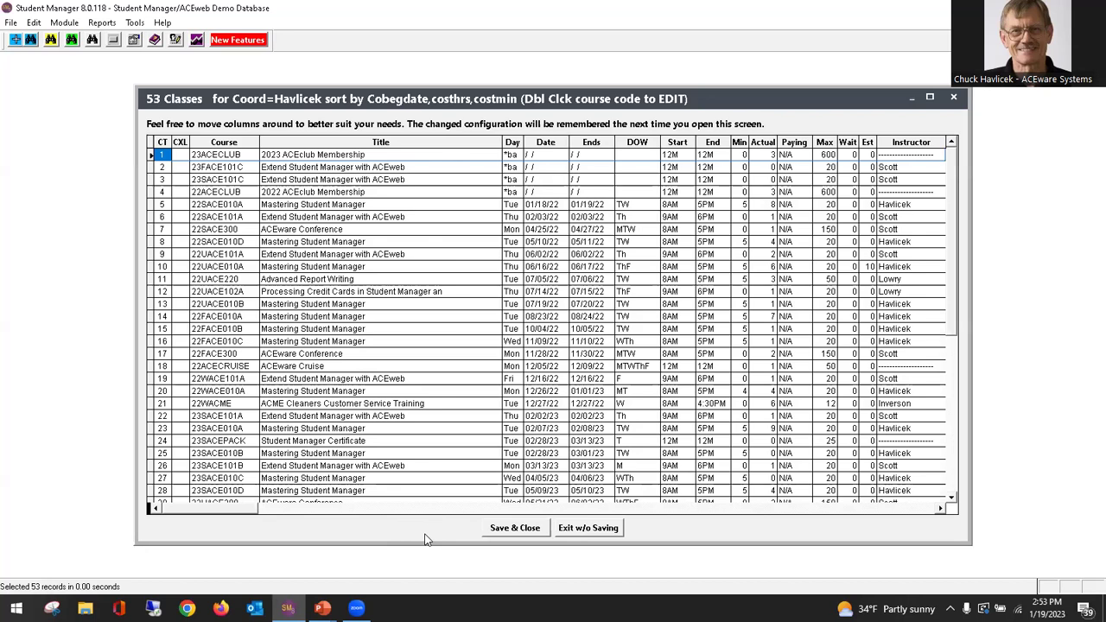
{"action": "left_click_drag", "start_coordinate": [423, 543], "coordinate": [421, 557]}
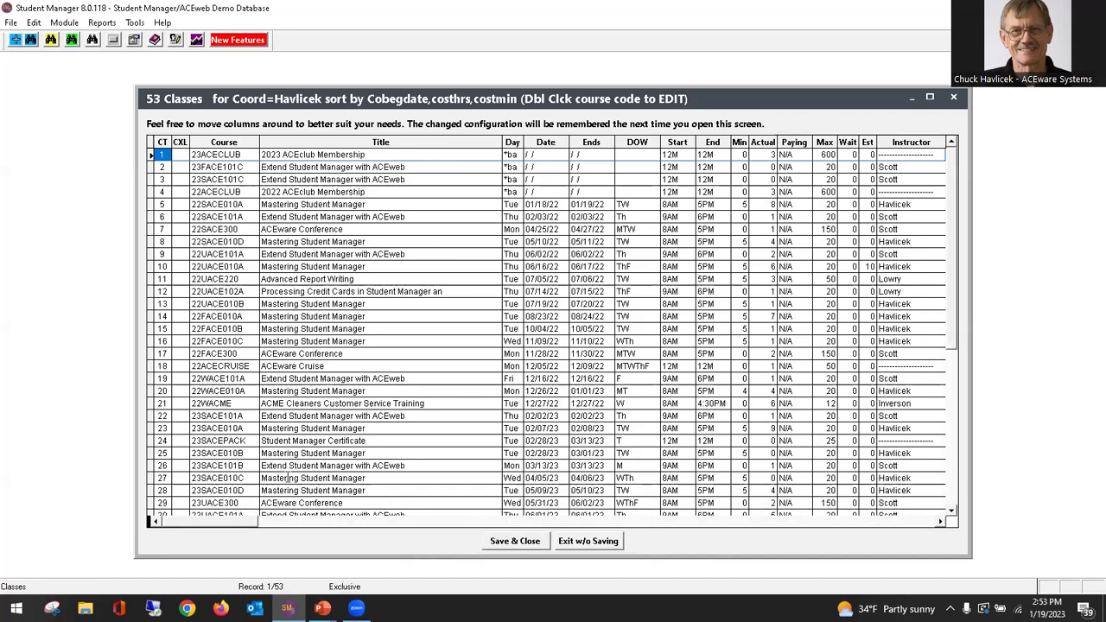
Open courses 22SACE101A and 22WACE010A from the class list, abandoning each edit screen, and close the list
{"action": "left_click", "coordinate": [235, 216]}
{"action": "double_click", "coordinate": [235, 216]}
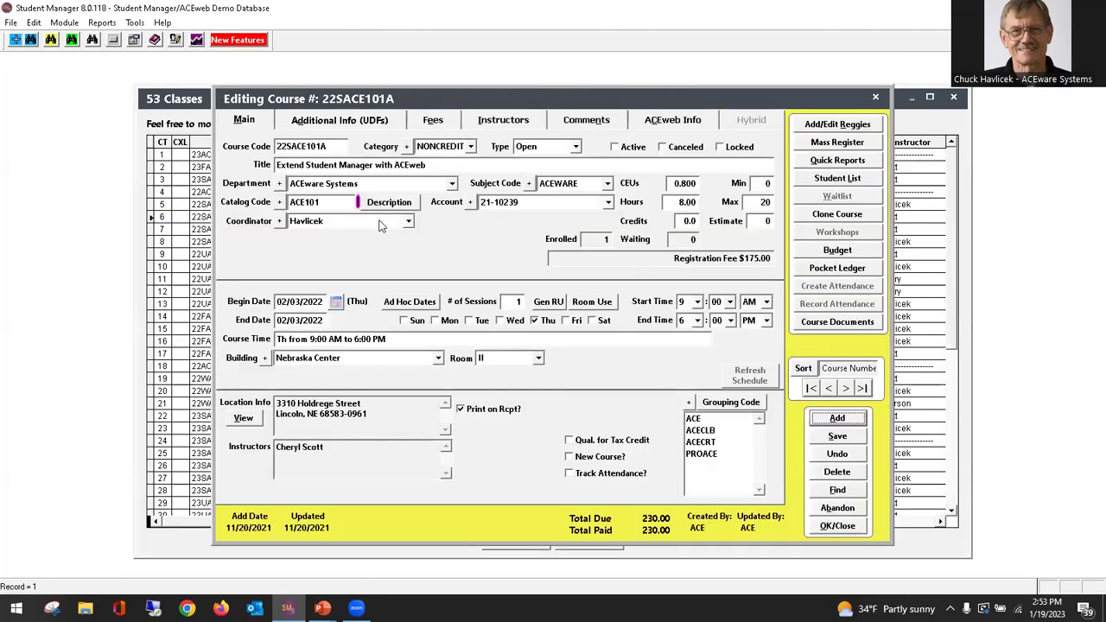
{"action": "left_click", "coordinate": [864, 507]}
{"action": "double_click", "coordinate": [211, 390]}
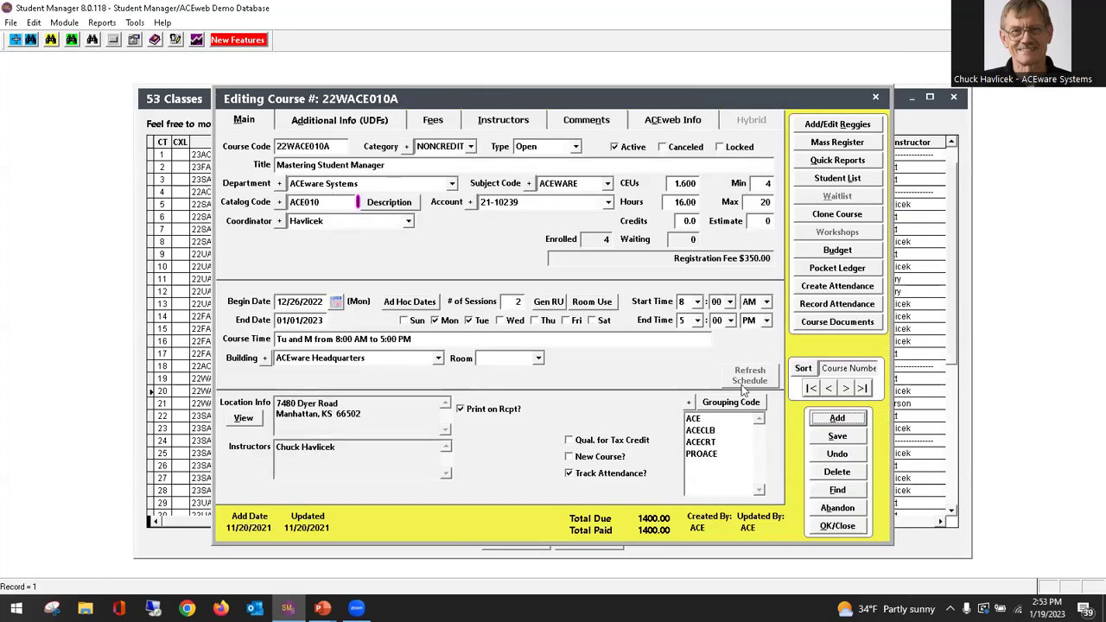
{"action": "left_click", "coordinate": [861, 508]}
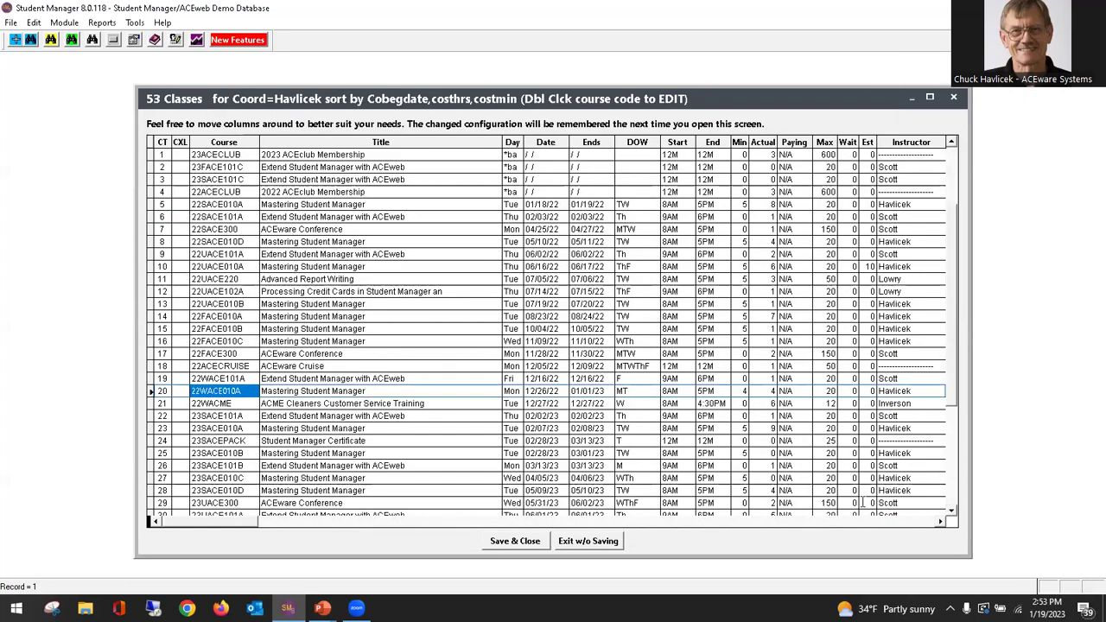
{"action": "left_click", "coordinate": [951, 98]}
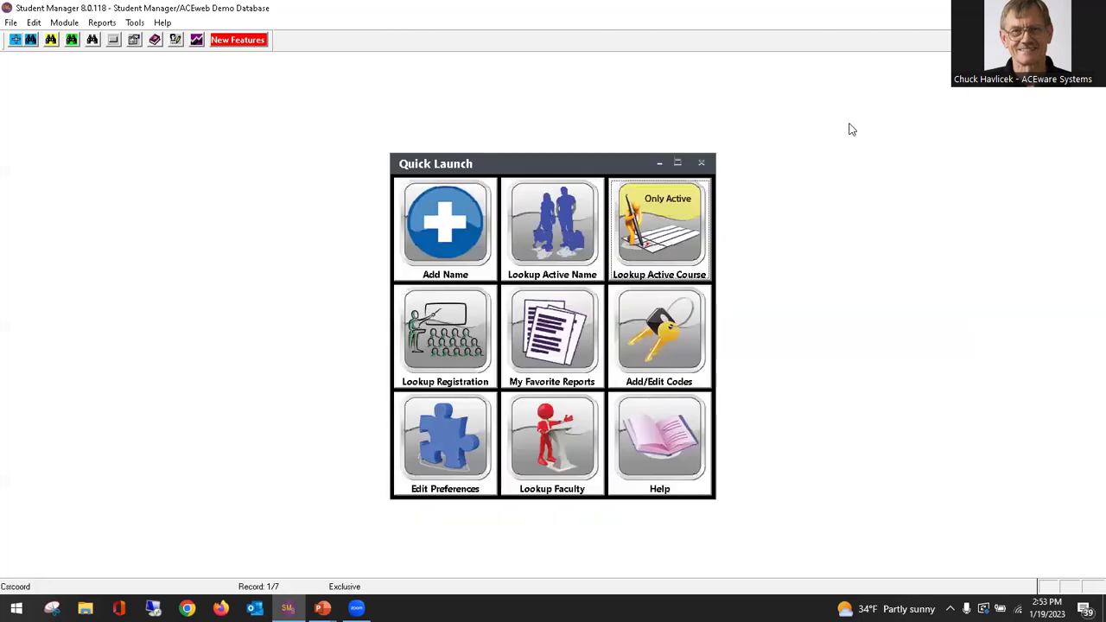
Set up a Quick List Enrollment Report for courses with a begin date between 01/01/2023 and 03/31/2023
{"action": "key", "text": "F2"}
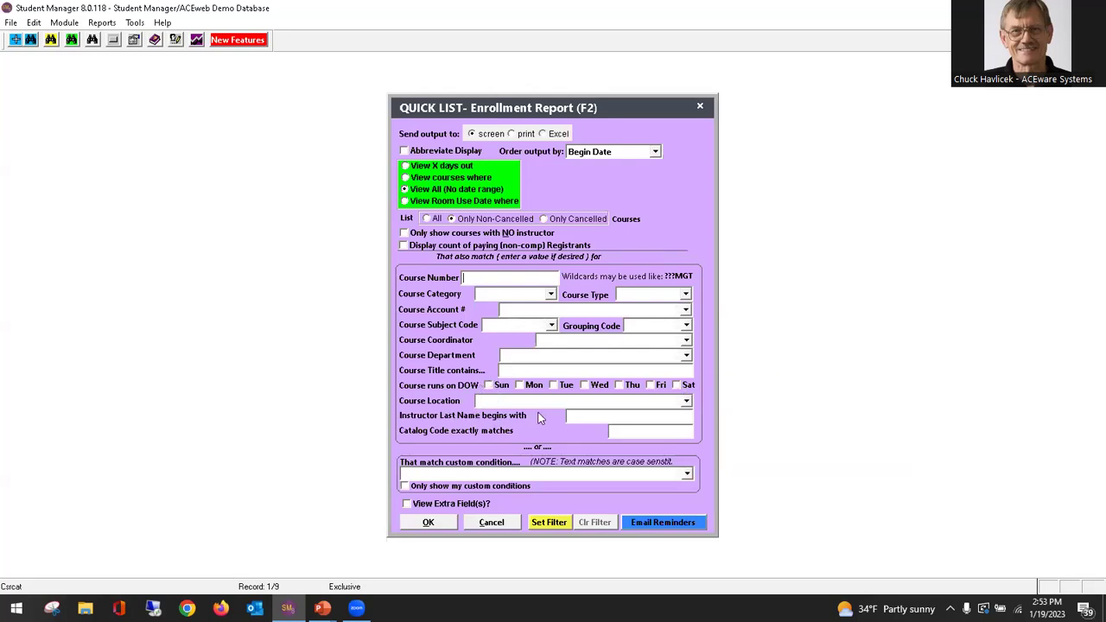
{"action": "mouse_move", "coordinate": [607, 414]}
{"action": "left_click", "coordinate": [416, 178]}
{"action": "left_click_drag", "start_coordinate": [595, 193], "coordinate": [481, 172]}
{"action": "type", "text": "01/01/"}
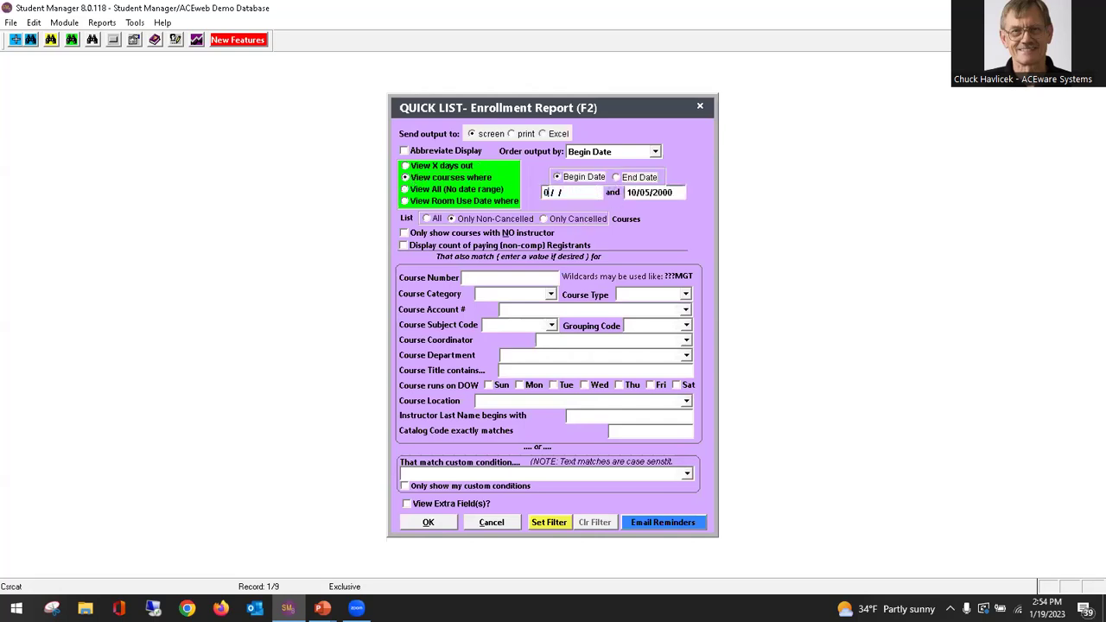
{"action": "type", "text": "2023"}
{"action": "key", "text": "Tab"}
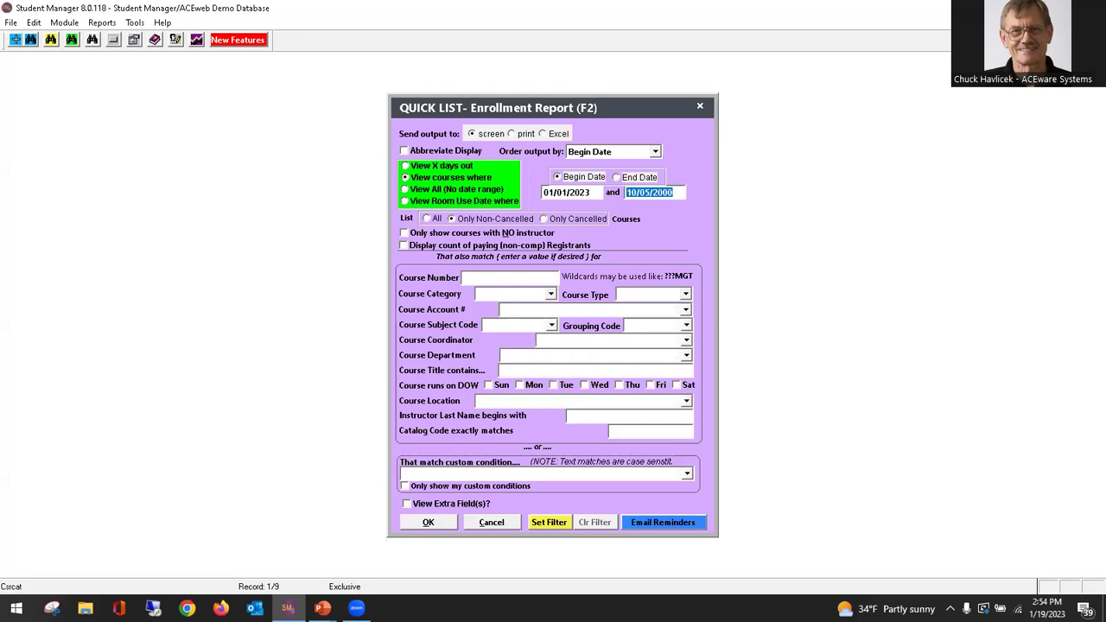
{"action": "type", "text": "03/31/2023"}
{"action": "key", "text": "Tab"}
Filter the enrollment report by the instructor's last name, run it, and exit the class list without saving
{"action": "left_click", "coordinate": [588, 417]}
{"action": "type", "text": "havlicek"}
{"action": "left_click", "coordinate": [428, 522]}
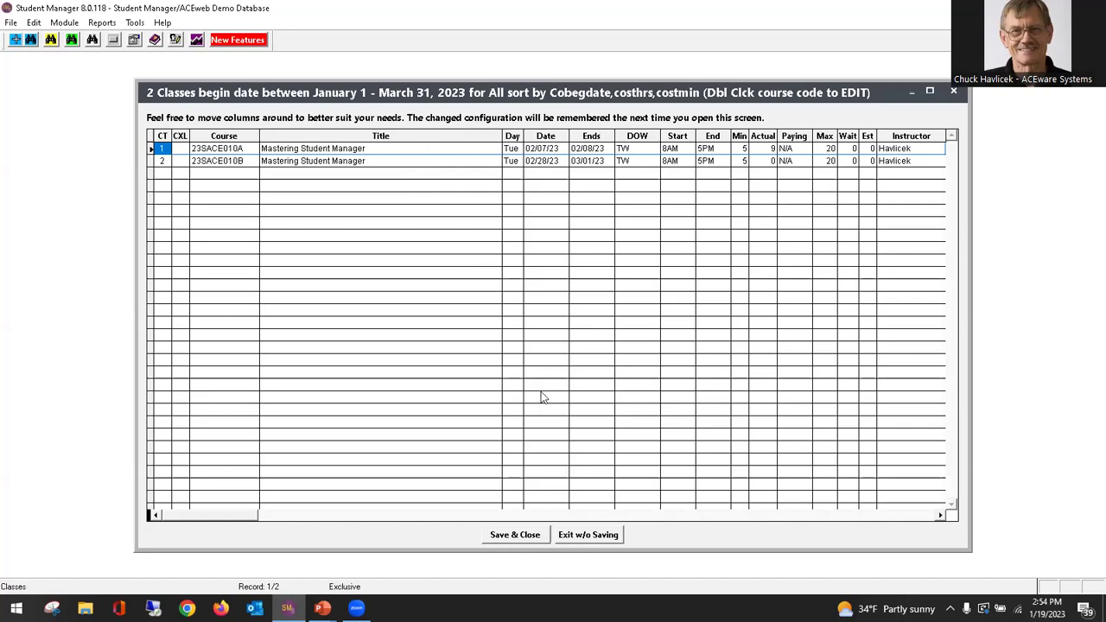
{"action": "left_click", "coordinate": [612, 534]}
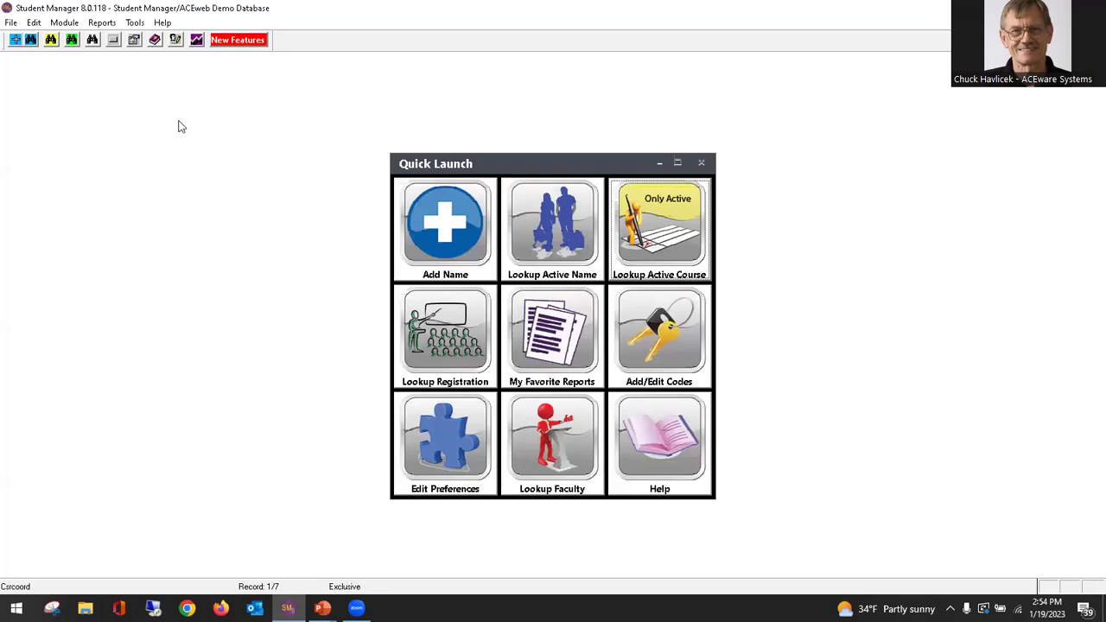
View and dismiss the keyboard shortcuts list, and open the Find Registrations search
{"action": "key", "text": "F1"}
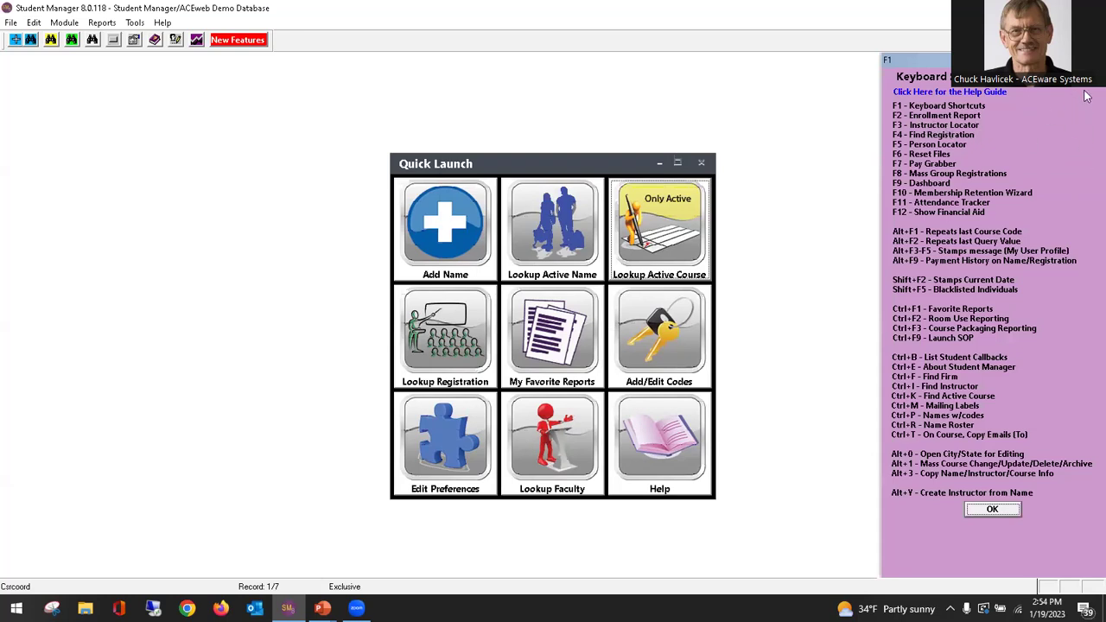
{"action": "key", "text": "Escape"}
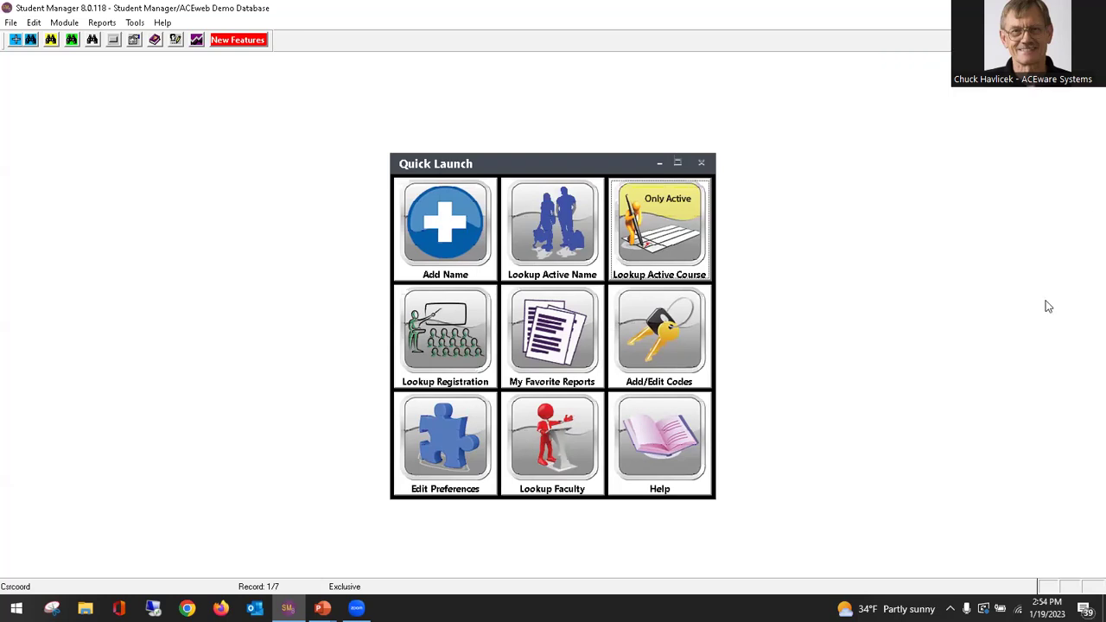
{"action": "key", "text": "F4"}
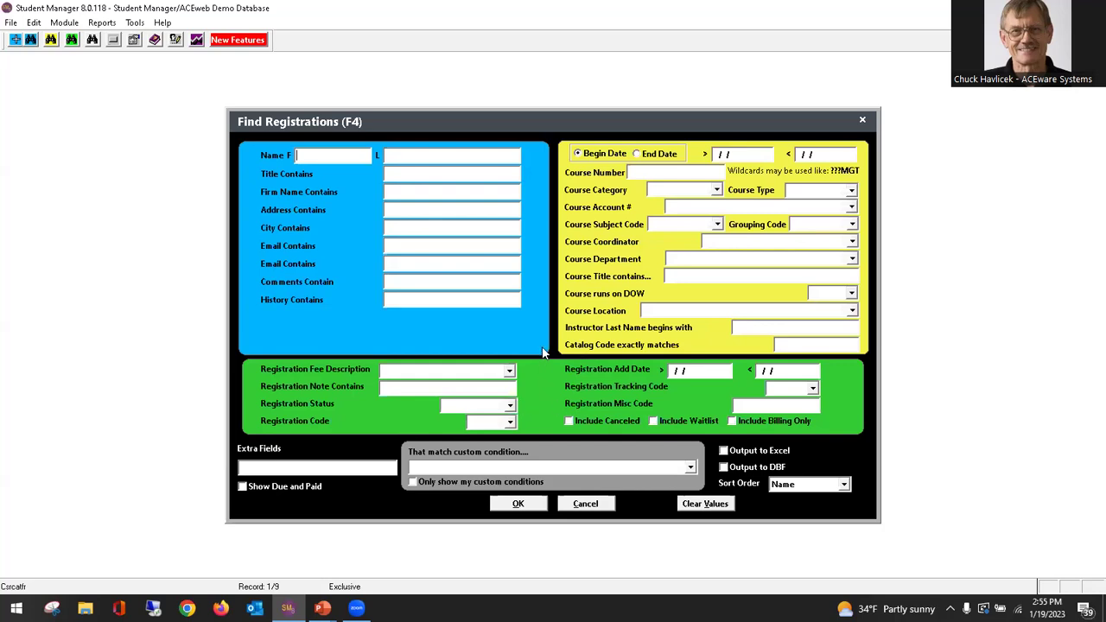
Set the registration search to a city containing manhattan and the course subject code ACEWARE
{"action": "left_click", "coordinate": [415, 229]}
{"action": "type", "text": "manhattan"}
{"action": "left_click", "coordinate": [715, 226]}
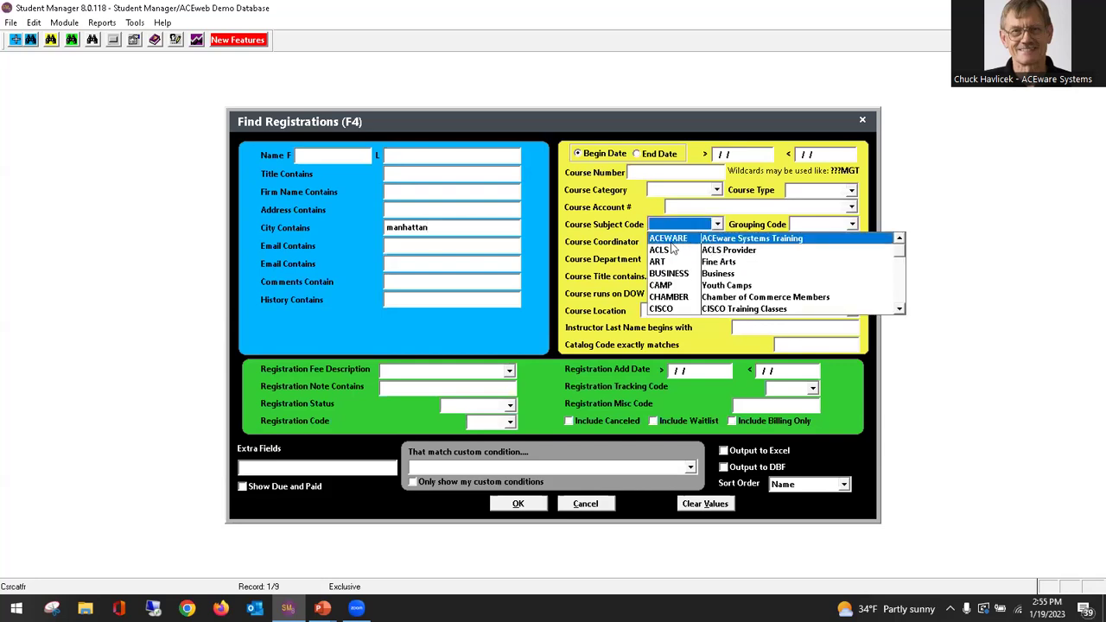
{"action": "left_click", "coordinate": [690, 239]}
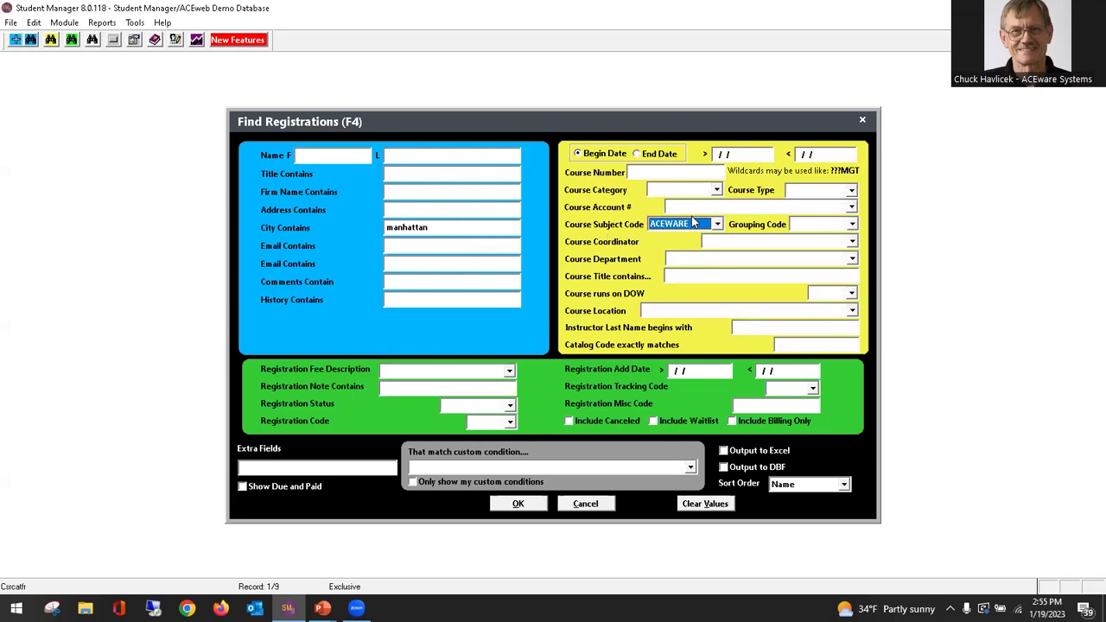
Limit the registration add date to between 09/01/2022 and 12/31/22 and run the registration search
{"action": "left_click", "coordinate": [678, 370]}
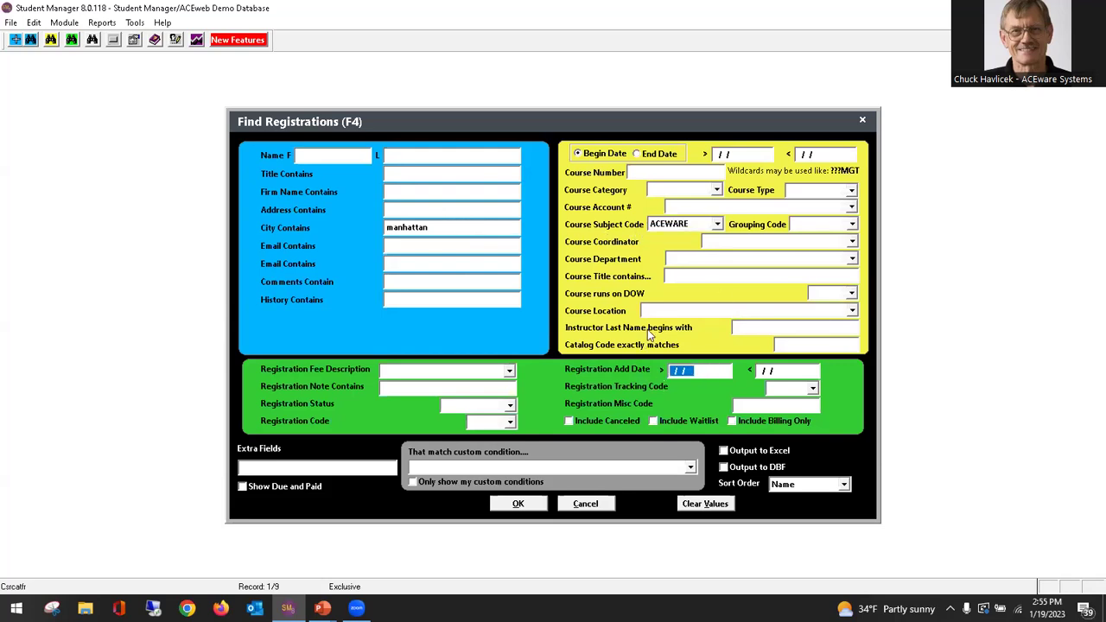
{"action": "type", "text": "09/01/"}
{"action": "type", "text": "202"}
{"action": "key", "text": "Tab"}
{"action": "type", "text": "1231"}
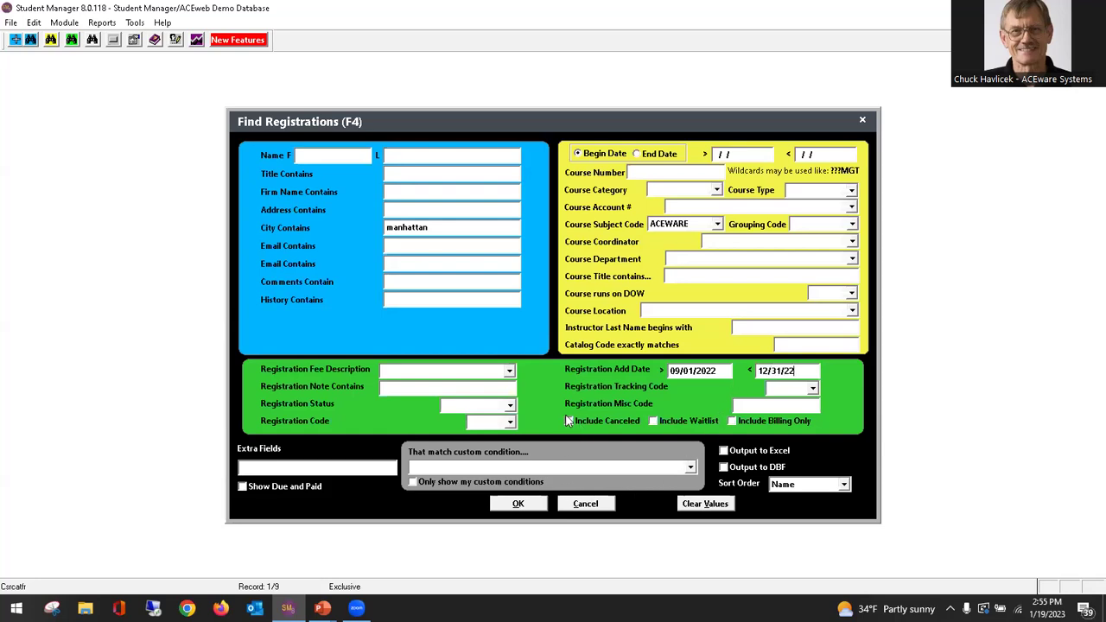
{"action": "left_click", "coordinate": [518, 505]}
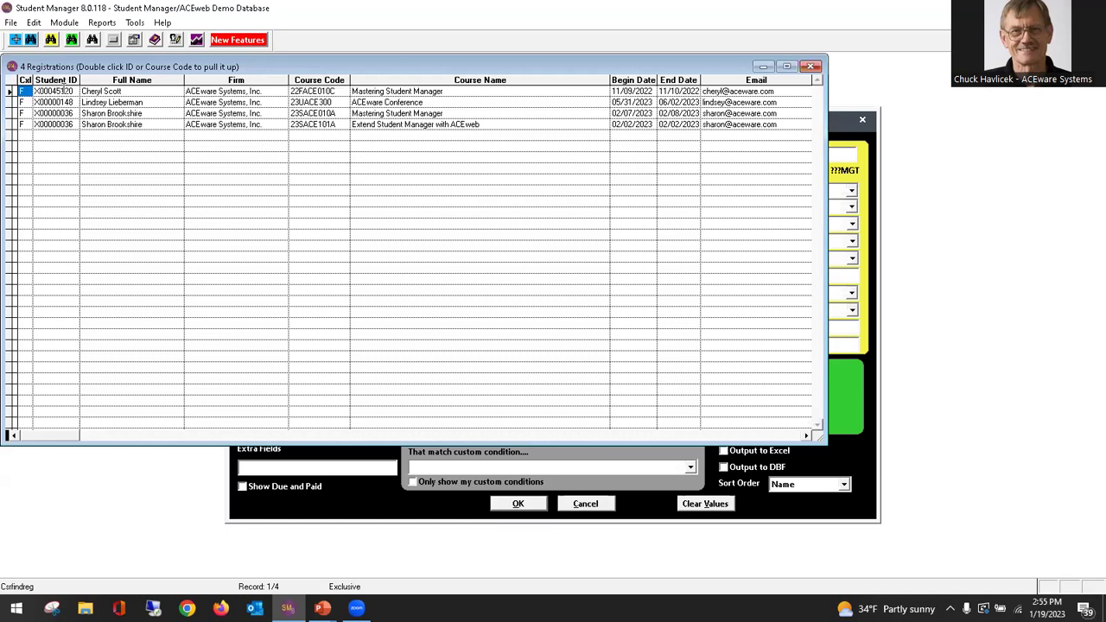
View the name record of the first student in the results, and open and close that student's registration for course 22FACE010C
{"action": "double_click", "coordinate": [65, 90]}
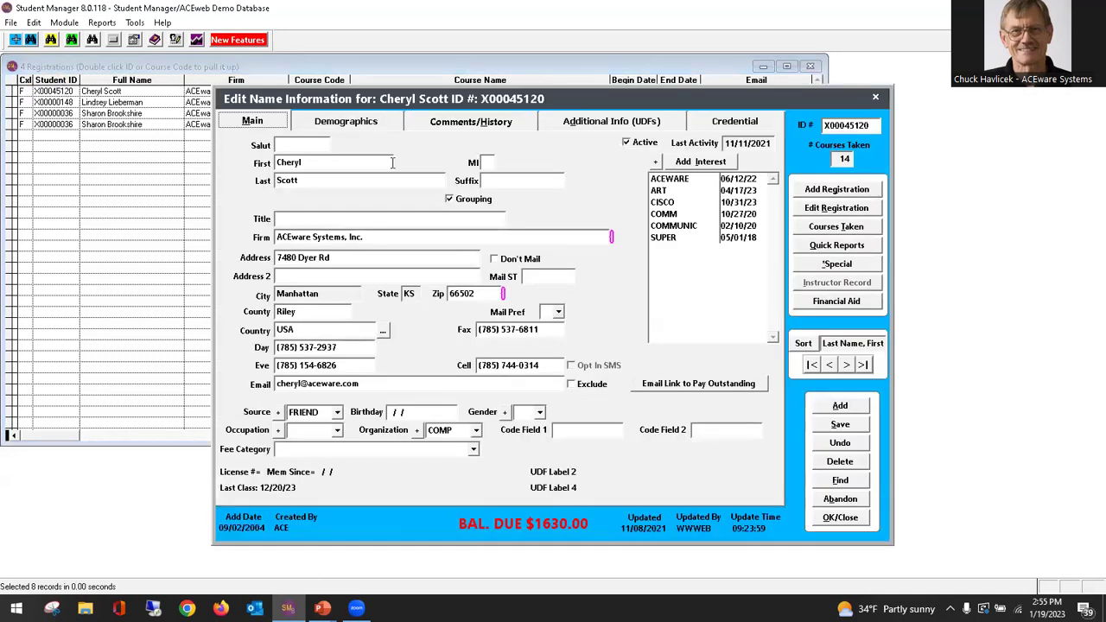
{"action": "left_click", "coordinate": [843, 500]}
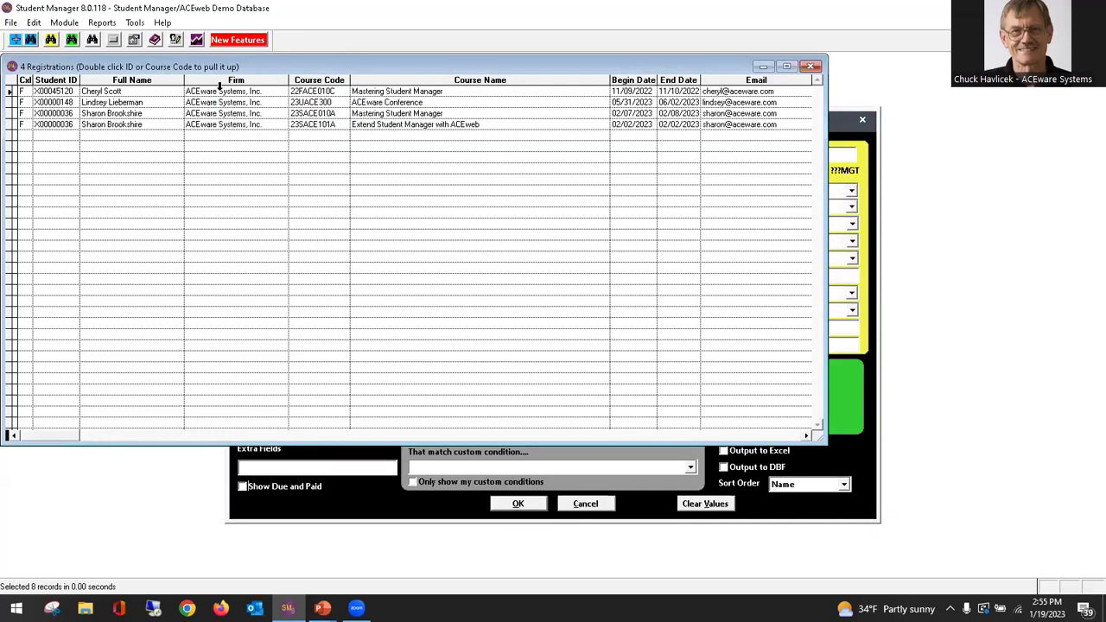
{"action": "double_click", "coordinate": [326, 95]}
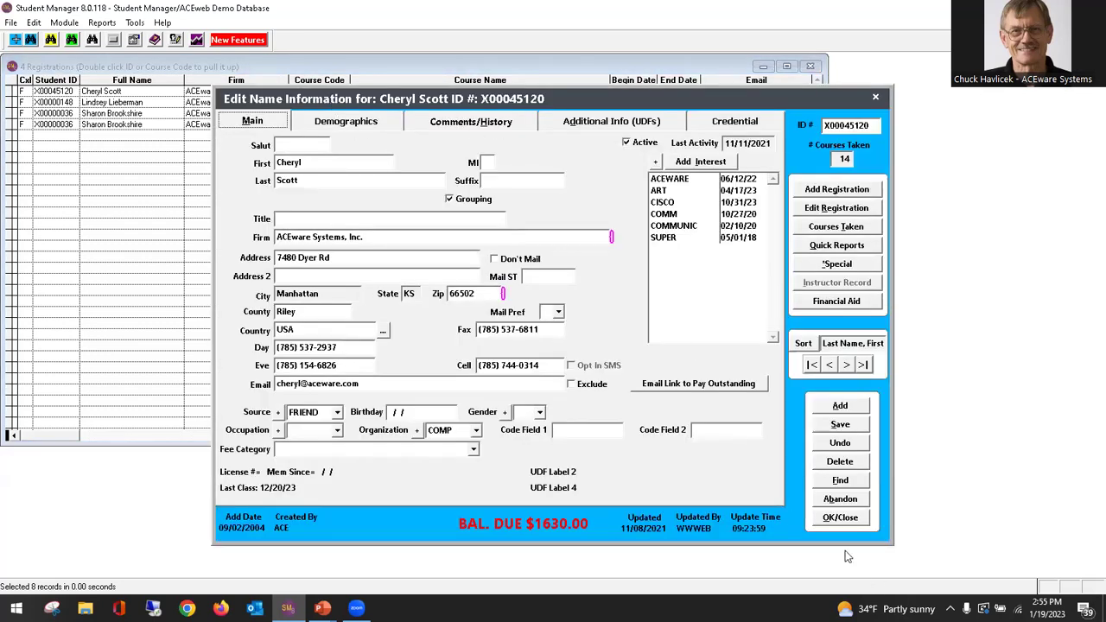
{"action": "left_click", "coordinate": [840, 517]}
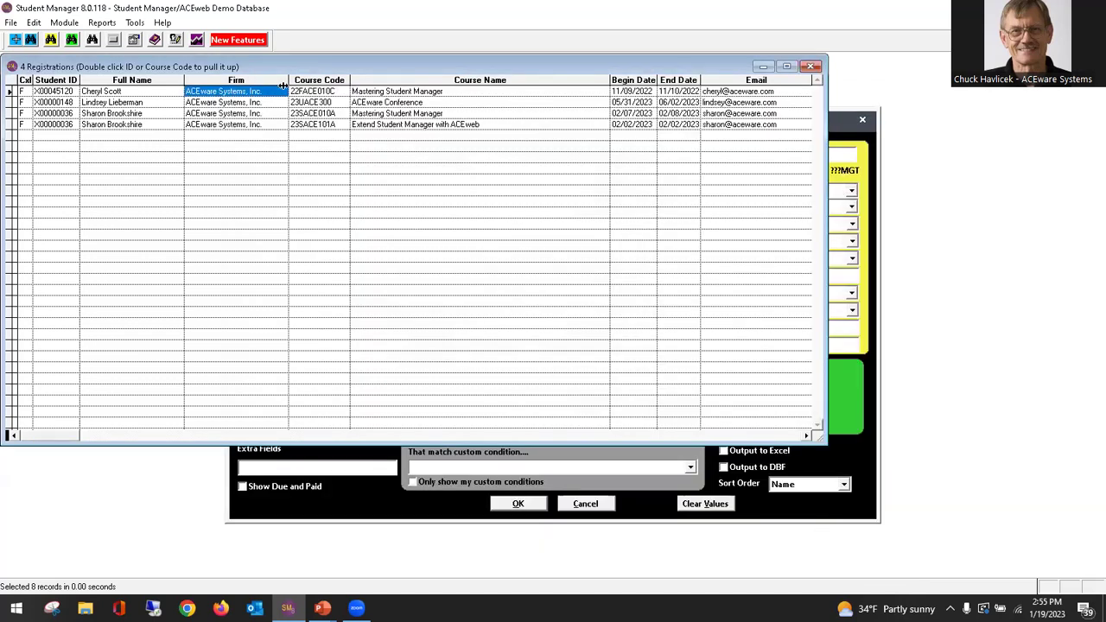
{"action": "double_click", "coordinate": [321, 90]}
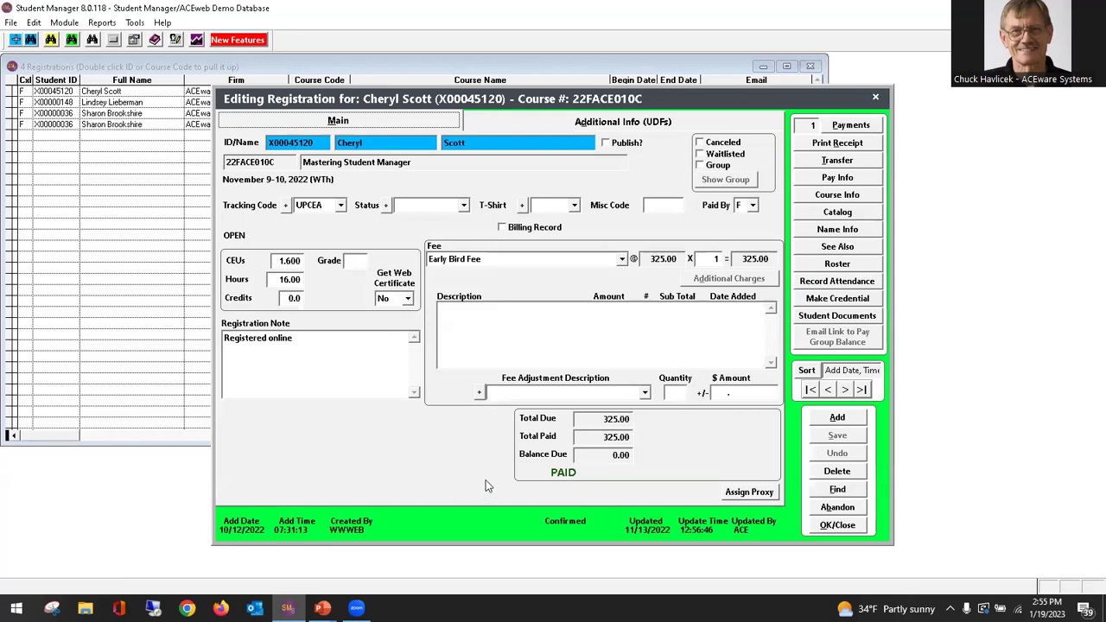
{"action": "left_click", "coordinate": [837, 526]}
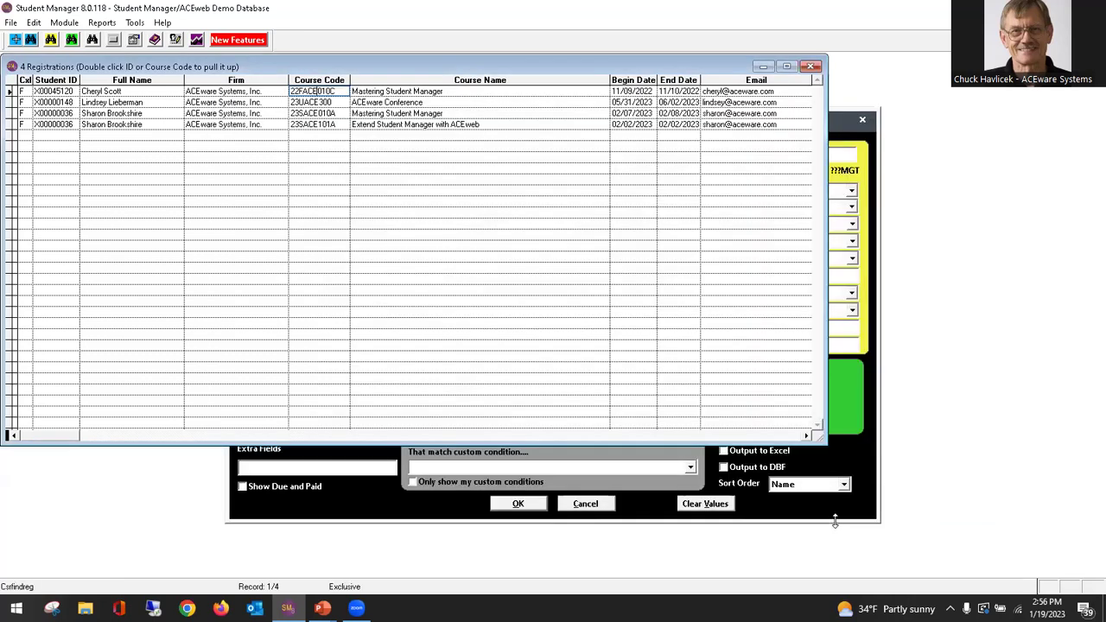